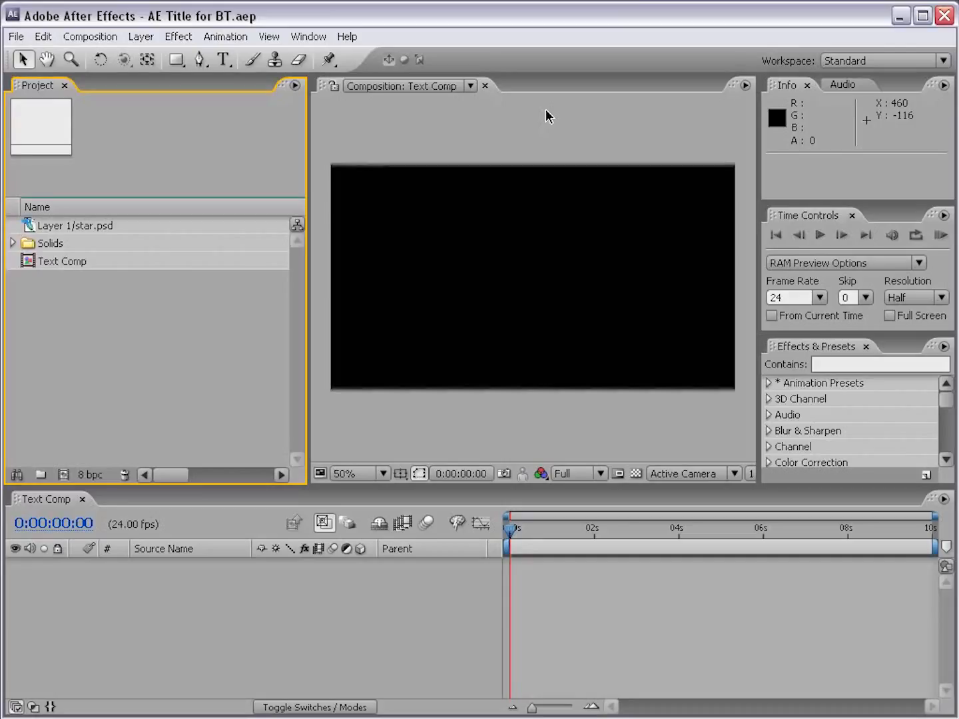
# Step: Activate the Type tool and widen the composition viewer by narrowing the project area
pyautogui.click(548, 117)
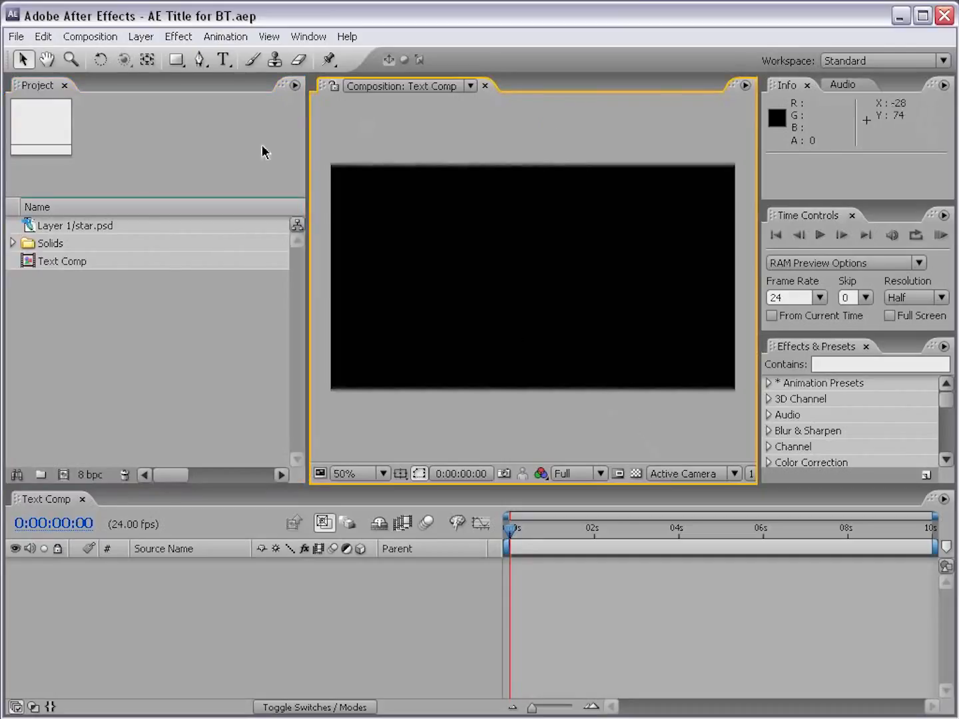
pyautogui.click(223, 60)
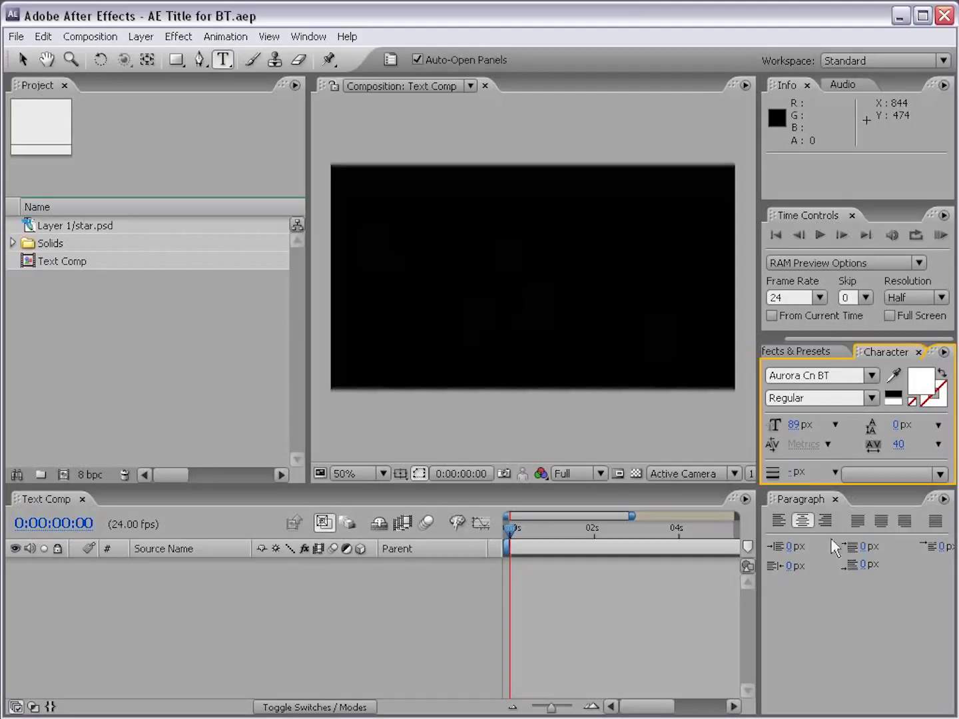
pyautogui.click(392, 61)
pyautogui.click(393, 62)
pyautogui.rightClick(461, 552)
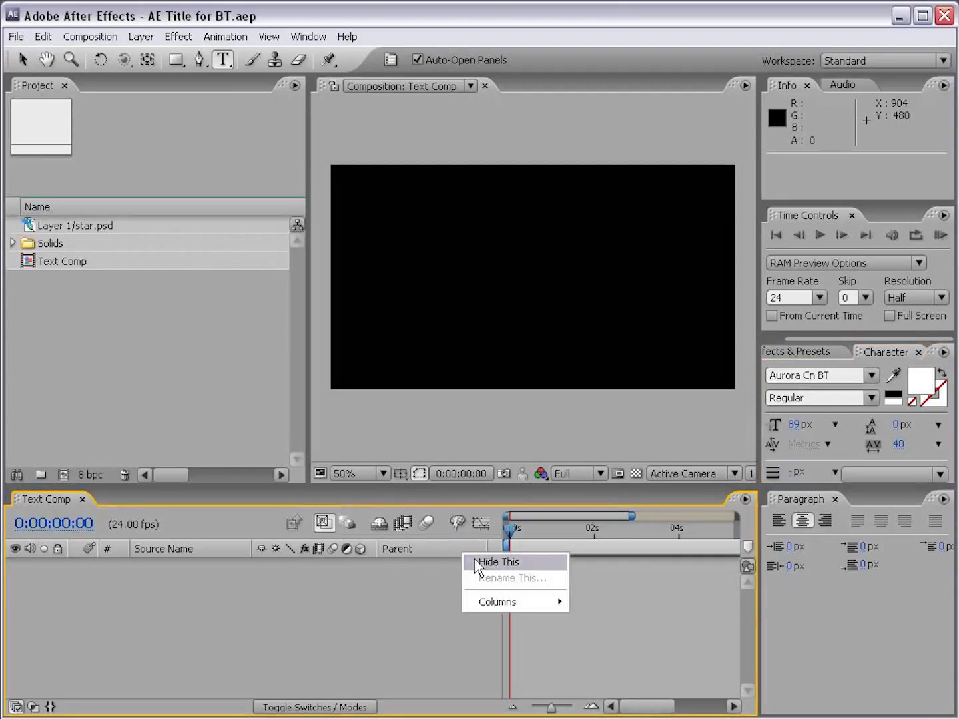
pyautogui.click(307, 322)
pyautogui.moveTo(307, 322); pyautogui.dragTo(223, 323)
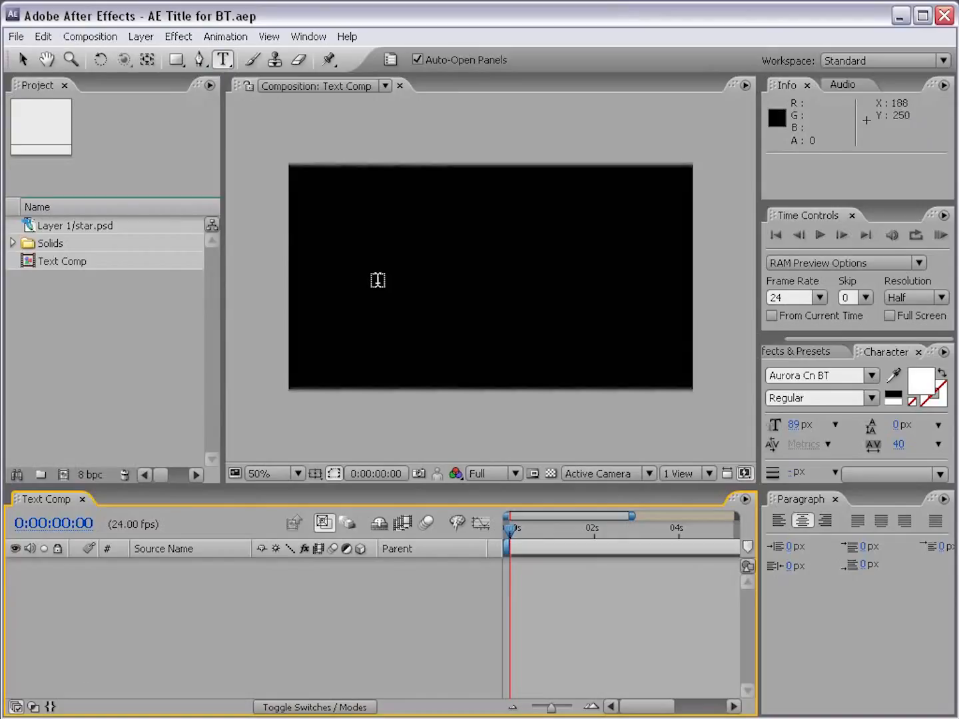
# Step: Add a text layer reading AFTER EFFECTS in the Text Comp frame
pyautogui.click(378, 273)
pyautogui.write('AFTER EFFECTS')
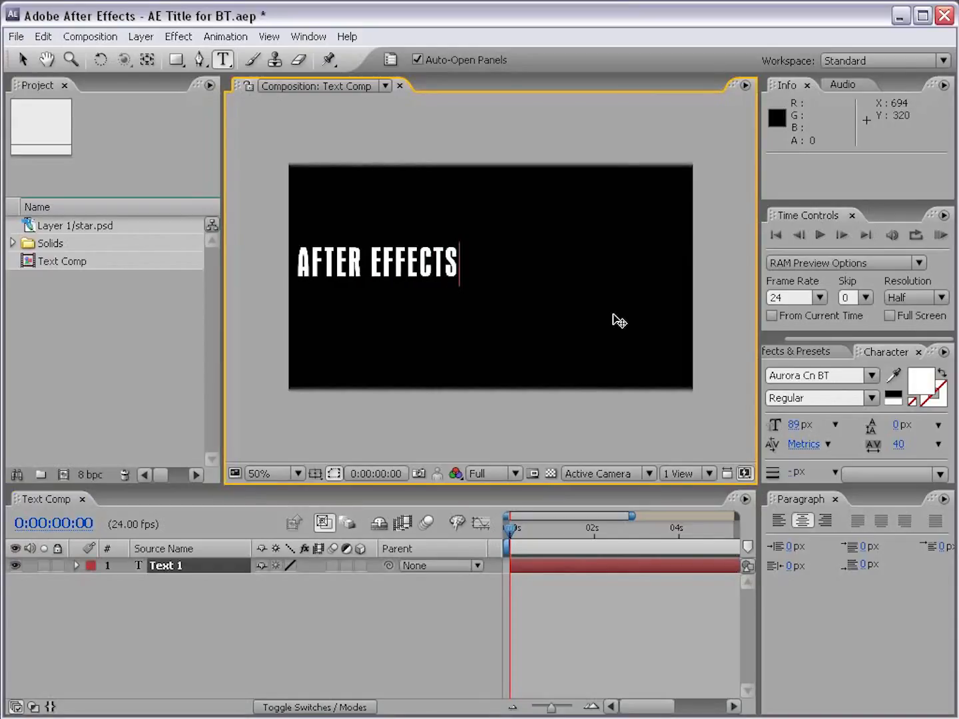
# Step: Center the AFTER EFFECTS text in the frame using the Title/Action Safe guides, and hide the guides
pyautogui.click(22, 62)
pyautogui.moveTo(438, 272); pyautogui.dragTo(516, 284)
pyautogui.click(316, 474)
pyautogui.click(356, 495)
pyautogui.moveTo(529, 284); pyautogui.dragTo(532, 281)
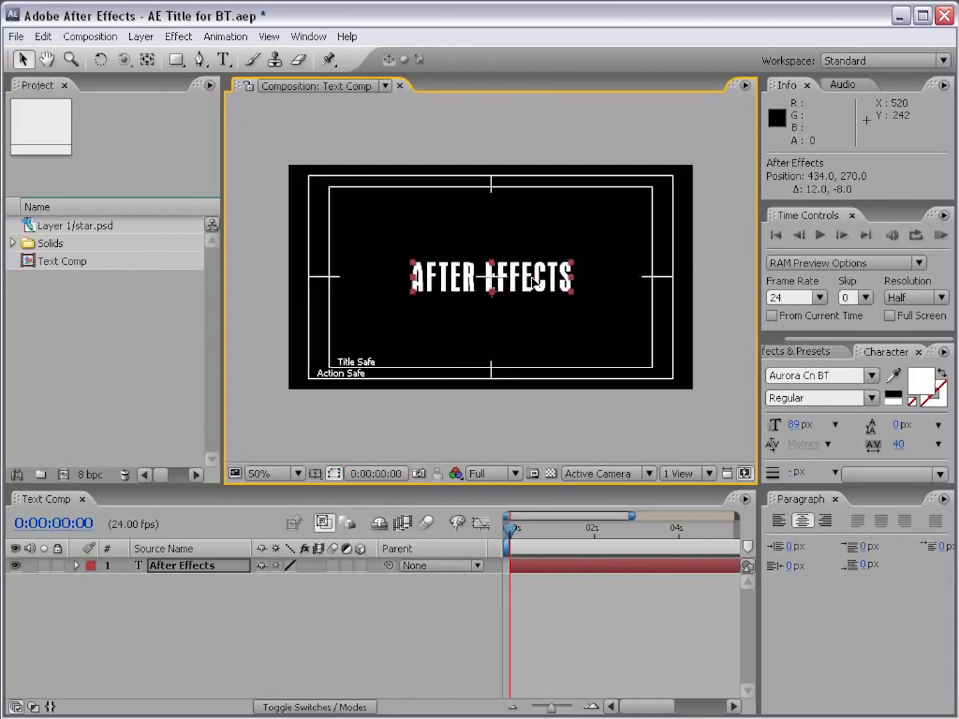
pyautogui.click(316, 475)
pyautogui.click(325, 492)
pyautogui.click(565, 327)
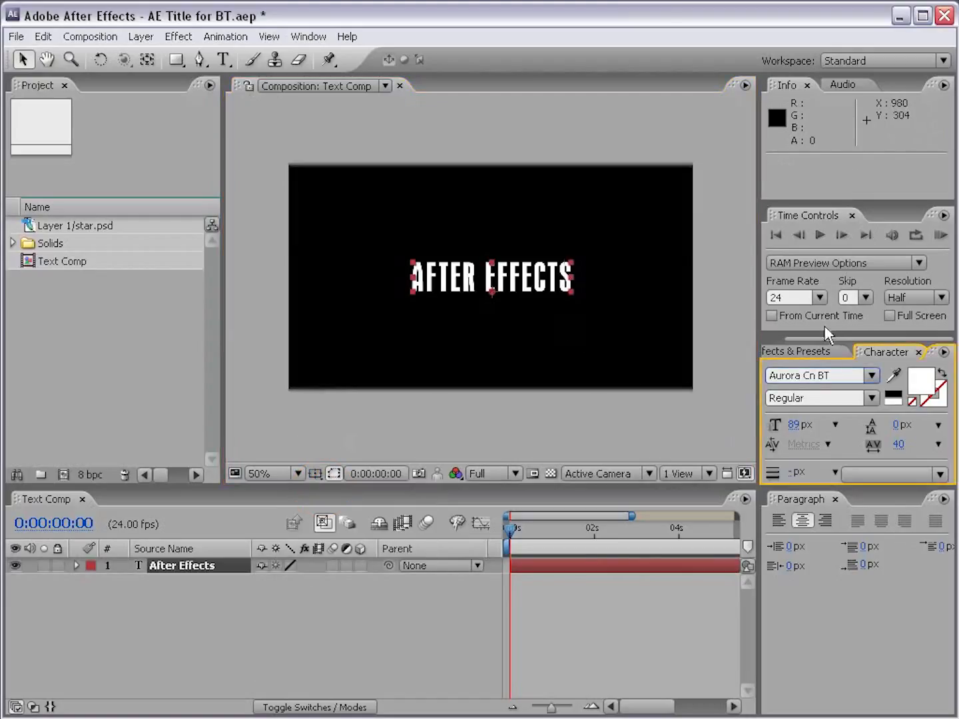
# Step: Expand the character settings to full height and try other fonts on the title, ending on ArtBrush
pyautogui.moveTo(816, 331); pyautogui.dragTo(815, 190)
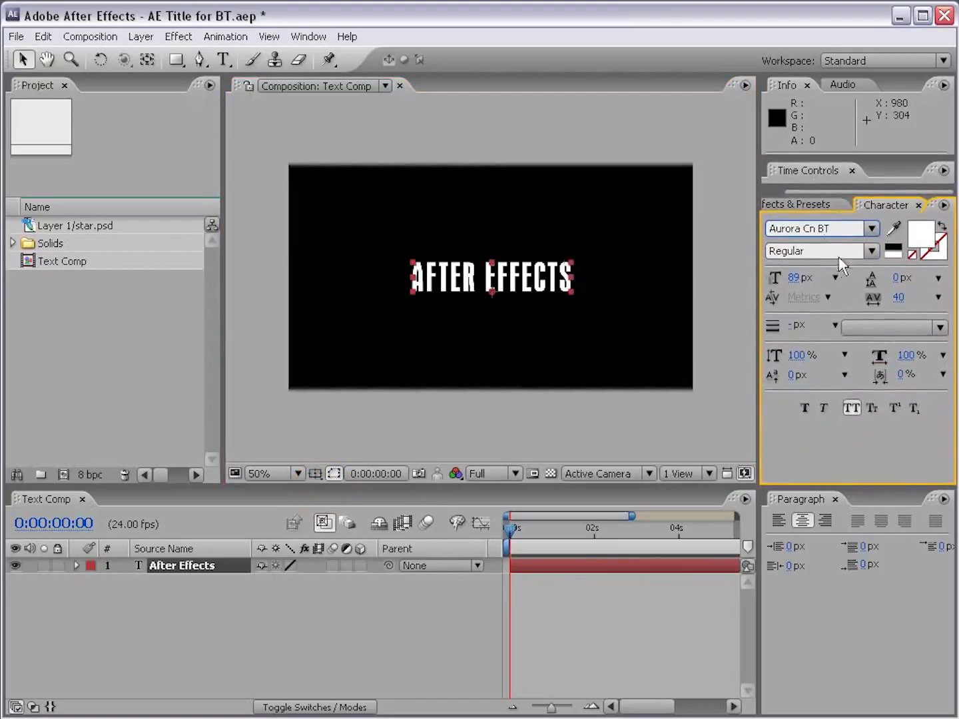
pyautogui.click(845, 230)
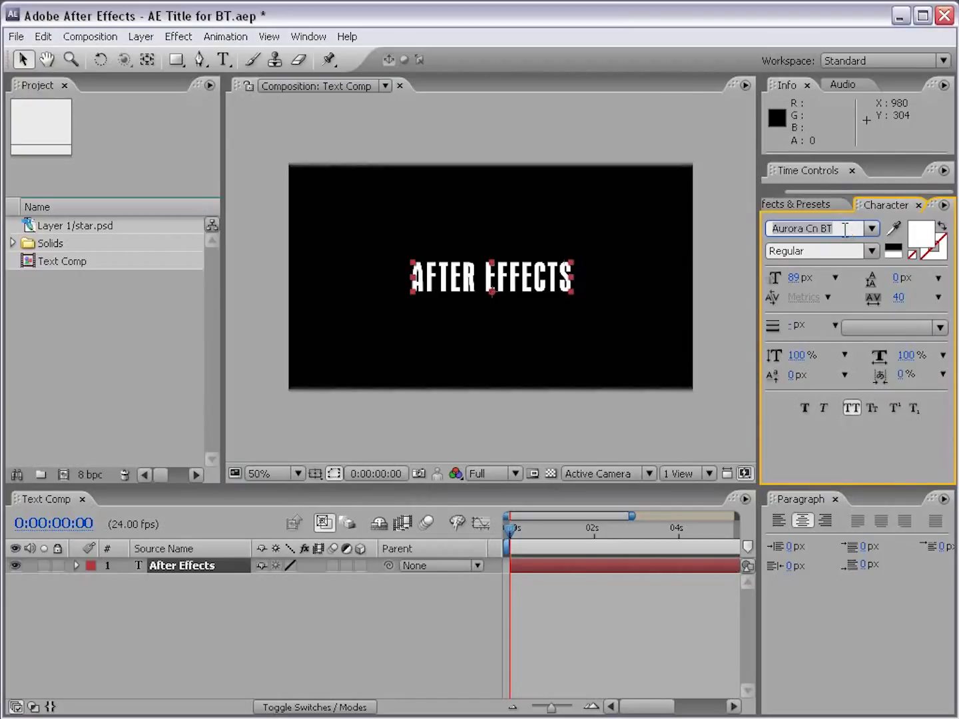
pyautogui.write('Ast')
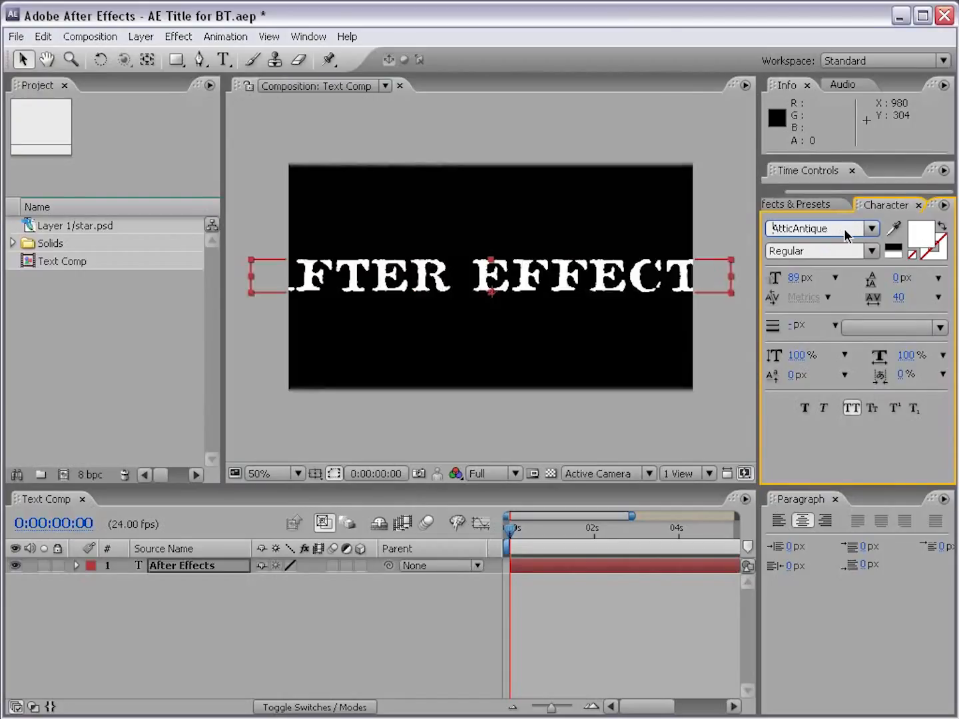
pyautogui.press('Up')
pyautogui.press('Up')
pyautogui.press('Up')
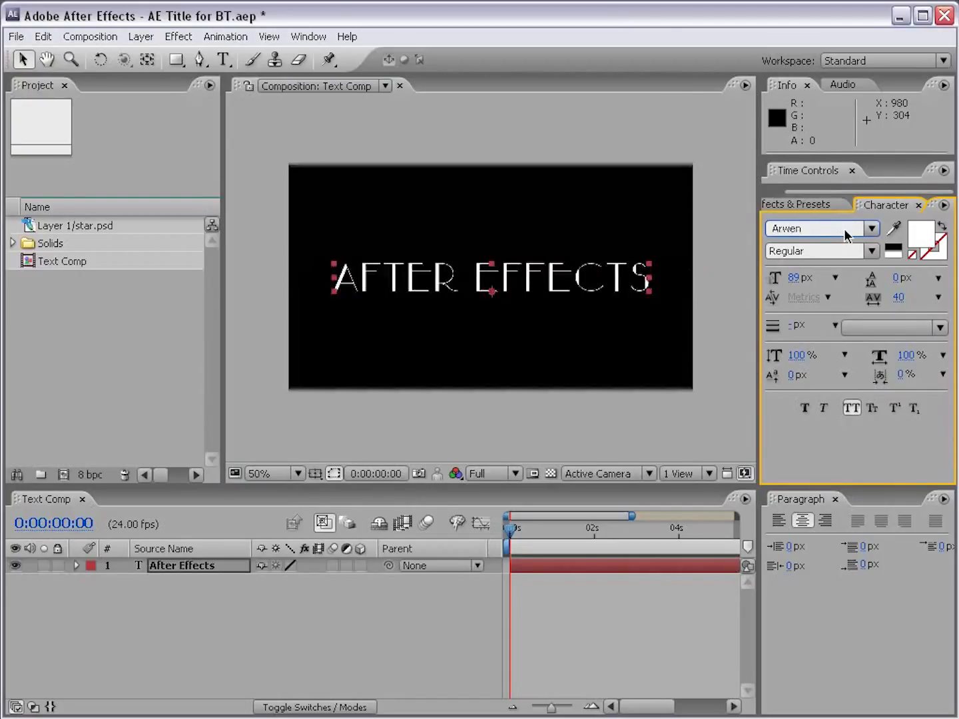
pyautogui.click(22, 59)
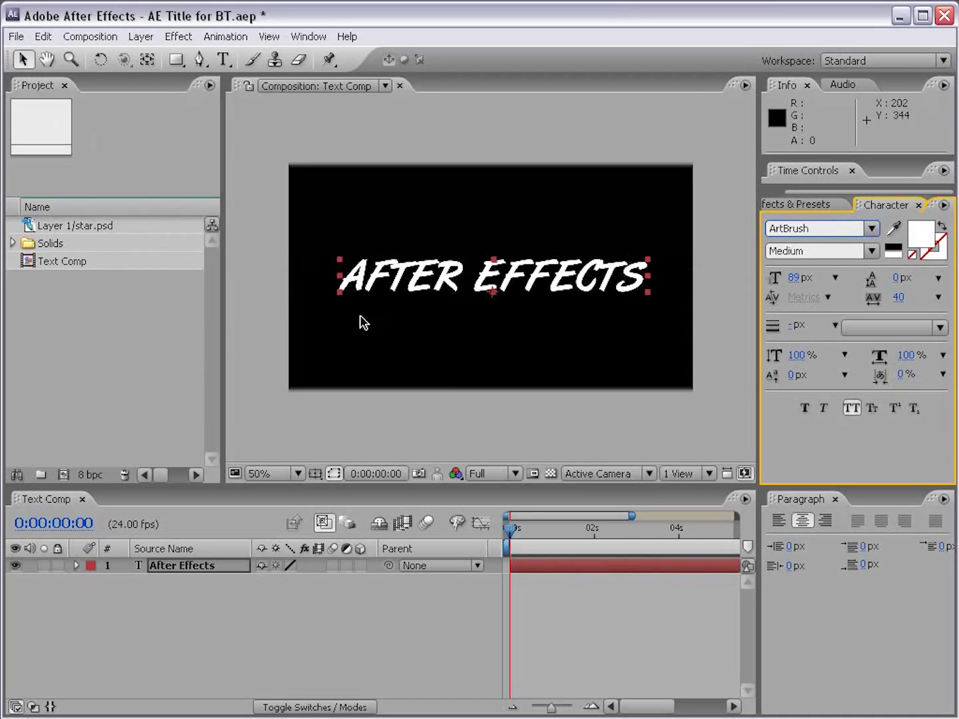
pyautogui.click(449, 297)
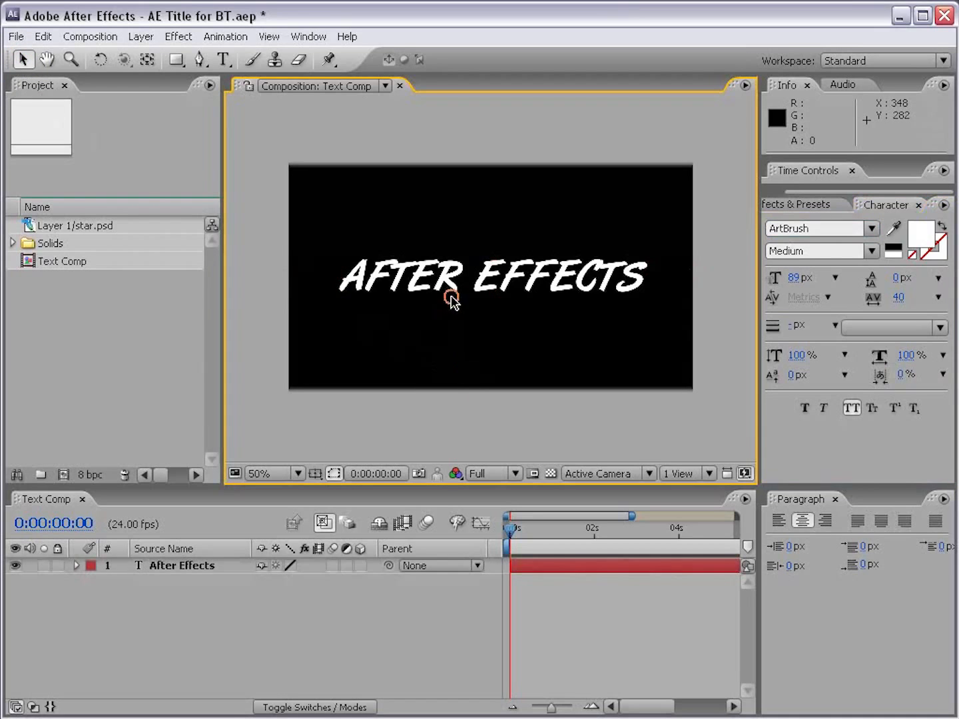
# Step: Set the title's font to Aurora Cn BT
pyautogui.click(812, 230)
pyautogui.press('Down')
pyautogui.press('Down')
pyautogui.press('Down')
pyautogui.press('Down')
pyautogui.press('Down')
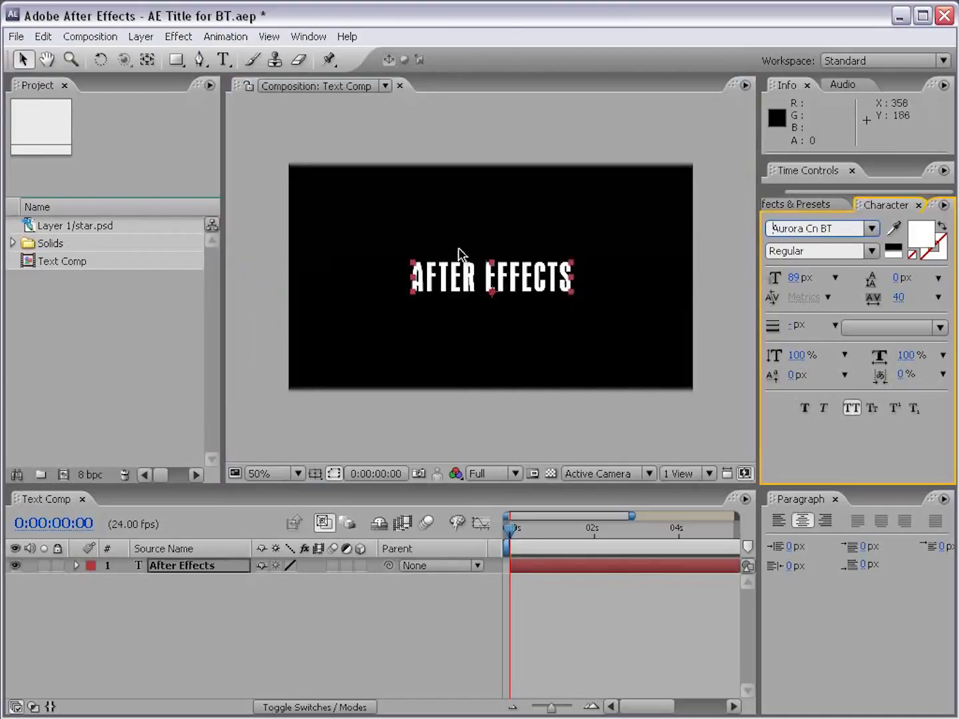
pyautogui.doubleClick(464, 279)
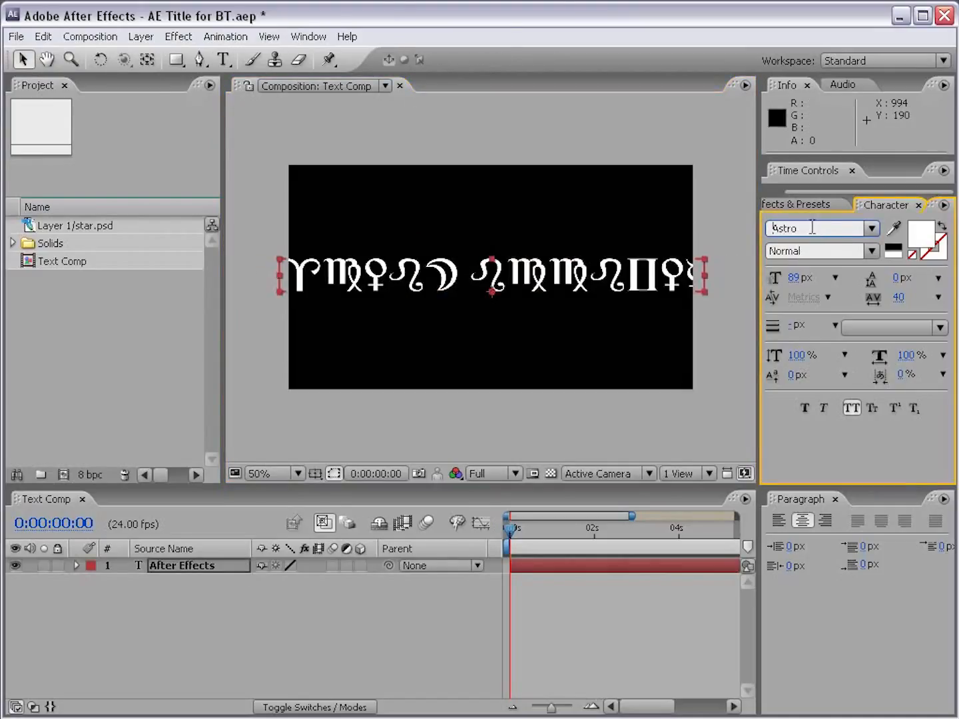
pyautogui.press('Down')
pyautogui.press('Down')
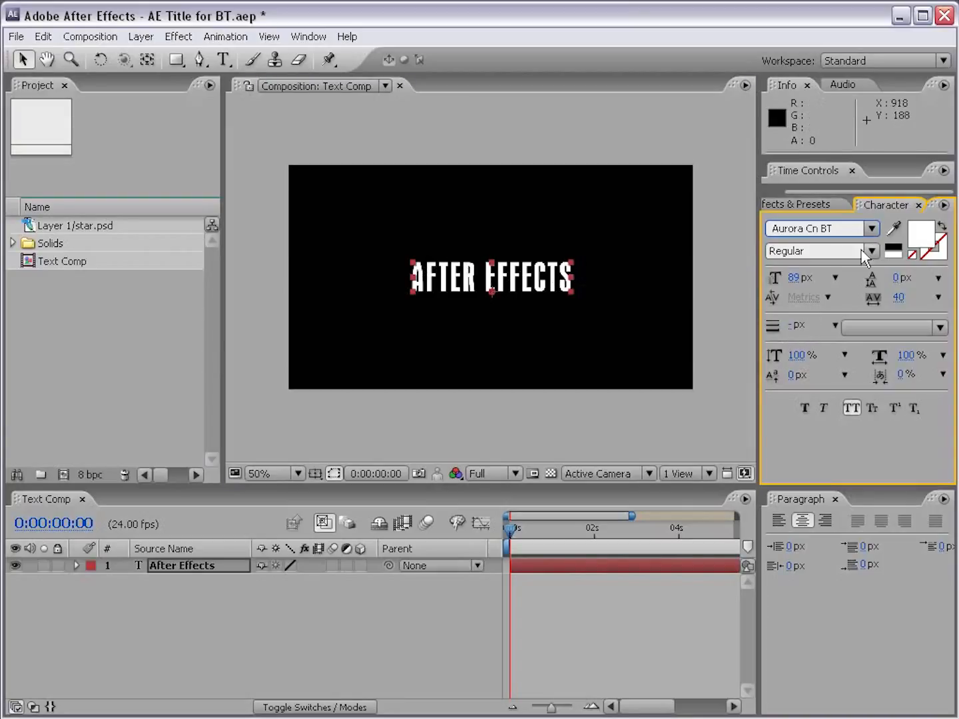
# Step: Give the title text a light blue stroke with colour 6B9CFF
pyautogui.click(927, 254)
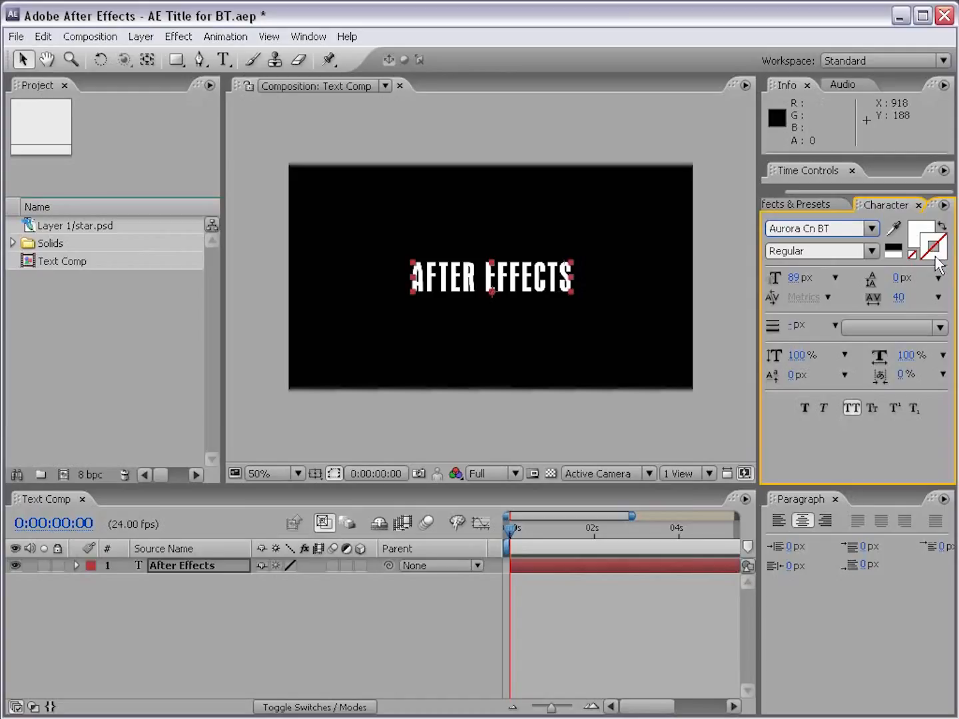
pyautogui.click(934, 262)
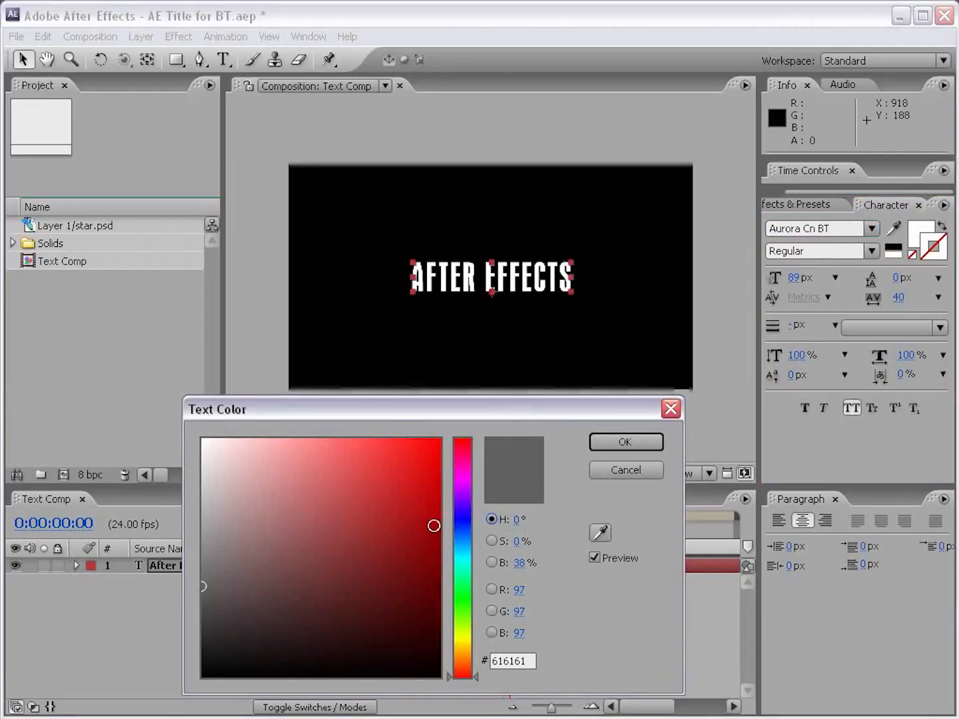
pyautogui.click(459, 531)
pyautogui.moveTo(343, 546)
pyautogui.mouseDown()
pyautogui.moveTo(352, 476)
pyautogui.moveTo(339, 438)
pyautogui.mouseUp()
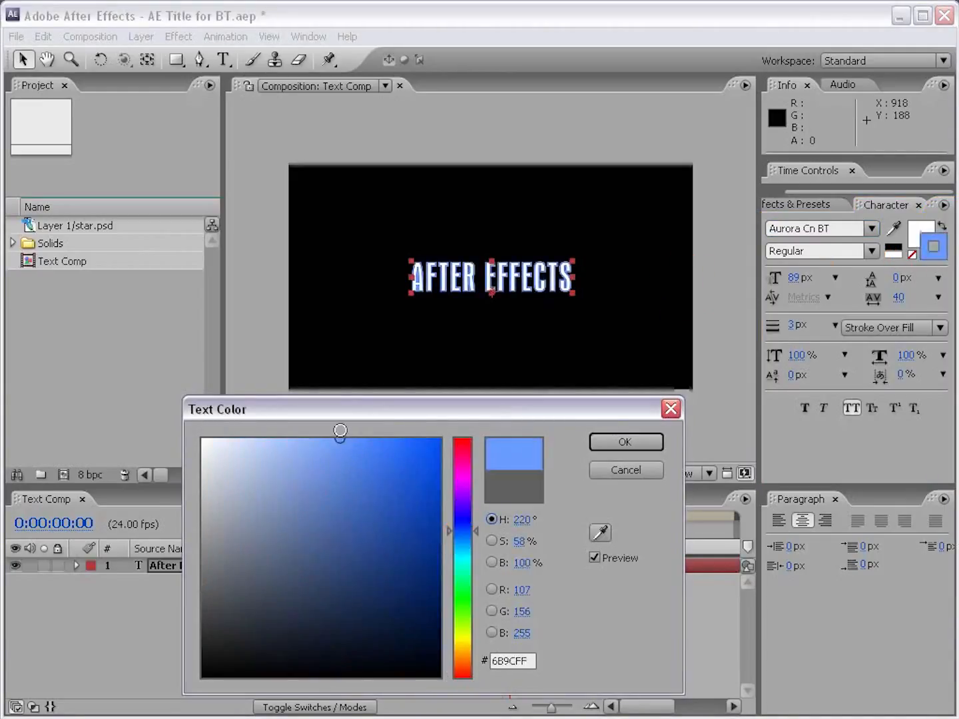
pyautogui.click(598, 443)
# Step: Set the title to Fill Over Stroke with a 4 px stroke, and its font size to 90 px
pyautogui.scroll(2, 512, 289)
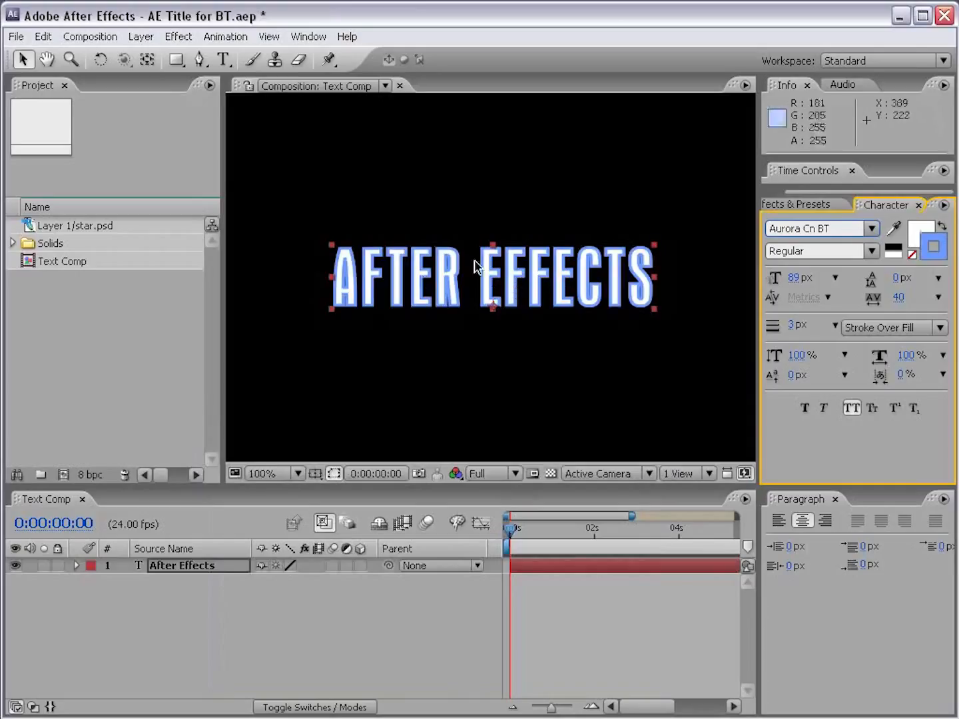
pyautogui.moveTo(789, 333)
pyautogui.mouseDown()
pyautogui.moveTo(782, 327)
pyautogui.moveTo(801, 327)
pyautogui.mouseUp()
pyautogui.click(912, 327)
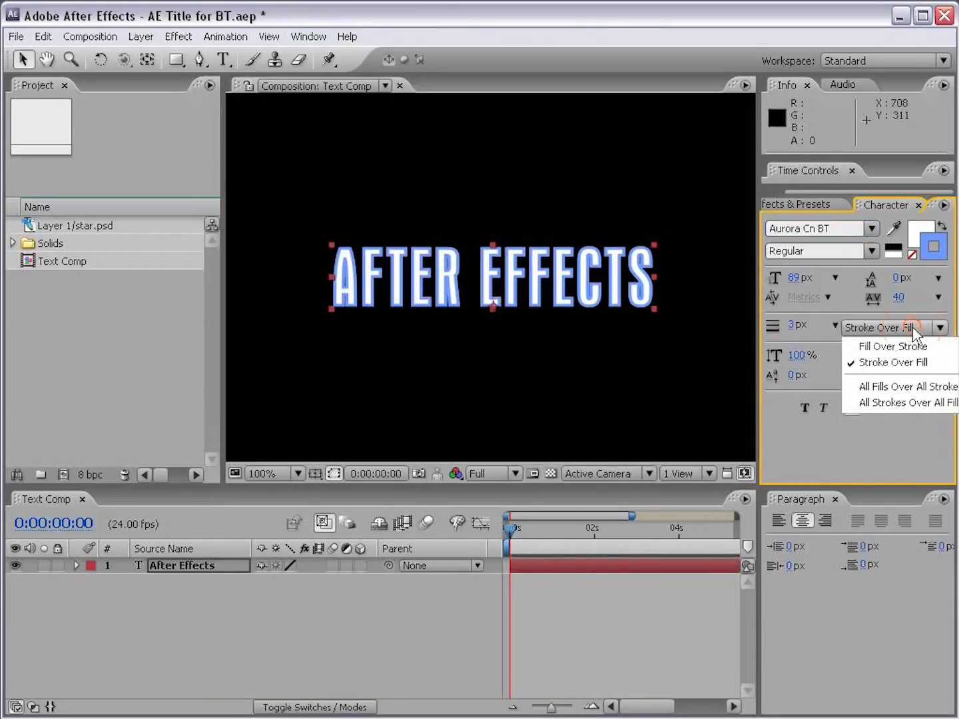
pyautogui.click(878, 347)
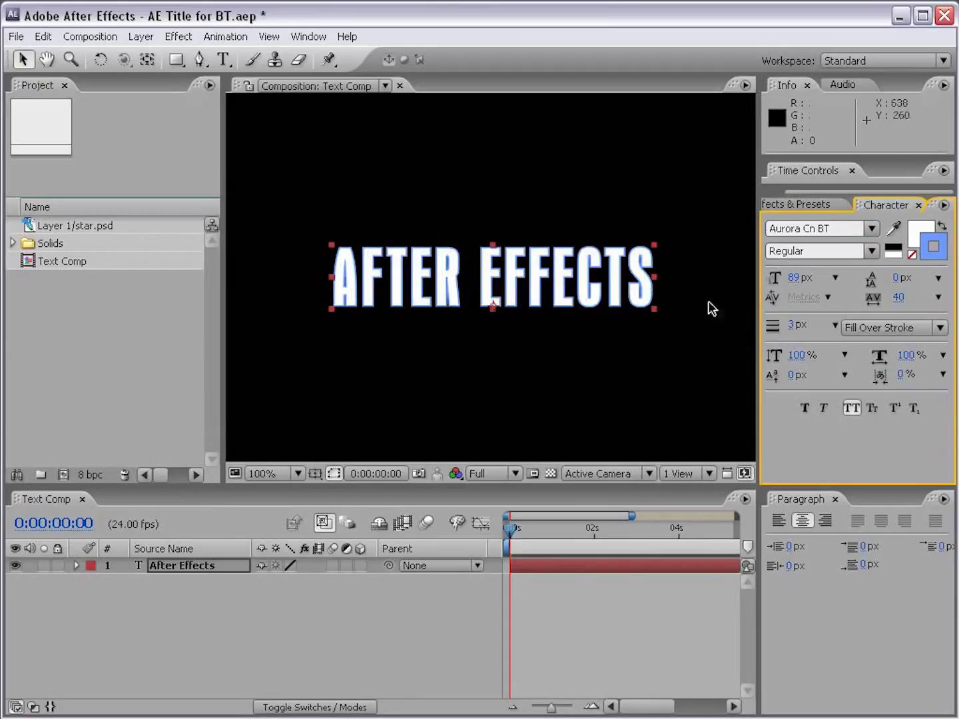
pyautogui.moveTo(794, 278); pyautogui.dragTo(799, 278)
pyautogui.moveTo(792, 330); pyautogui.dragTo(792, 327)
# Step: Change the title's stroke colour to a deep red, about RGB 187, 0, 26
pyautogui.click(932, 248)
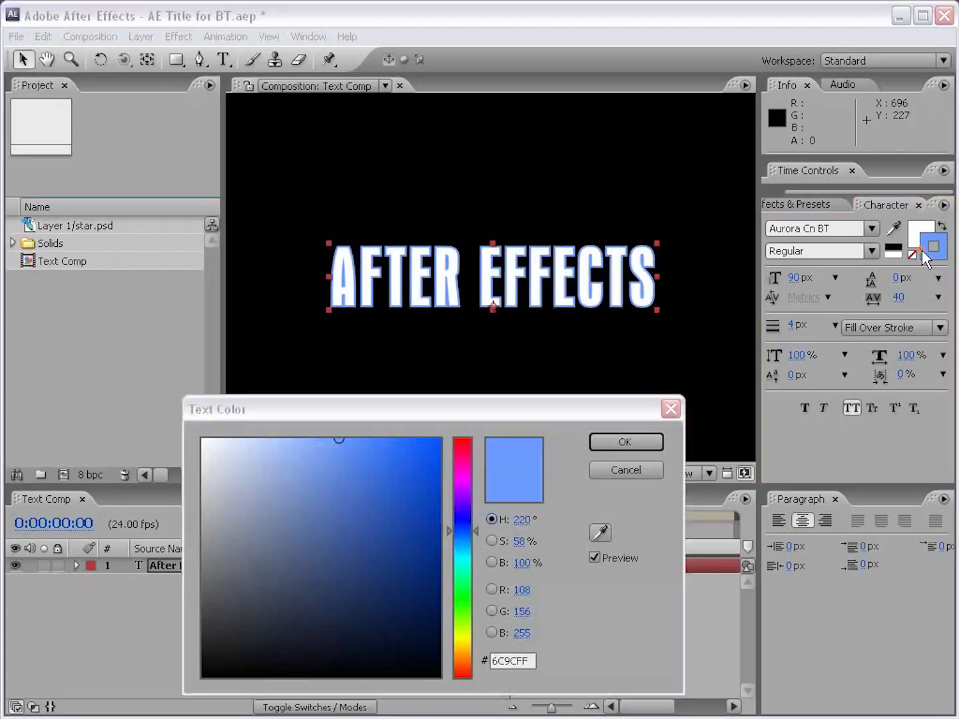
pyautogui.moveTo(444, 552); pyautogui.dragTo(465, 445)
pyautogui.moveTo(413, 506)
pyautogui.mouseDown()
pyautogui.moveTo(429, 510)
pyautogui.moveTo(399, 573)
pyautogui.moveTo(435, 492)
pyautogui.moveTo(443, 517)
pyautogui.mouseUp()
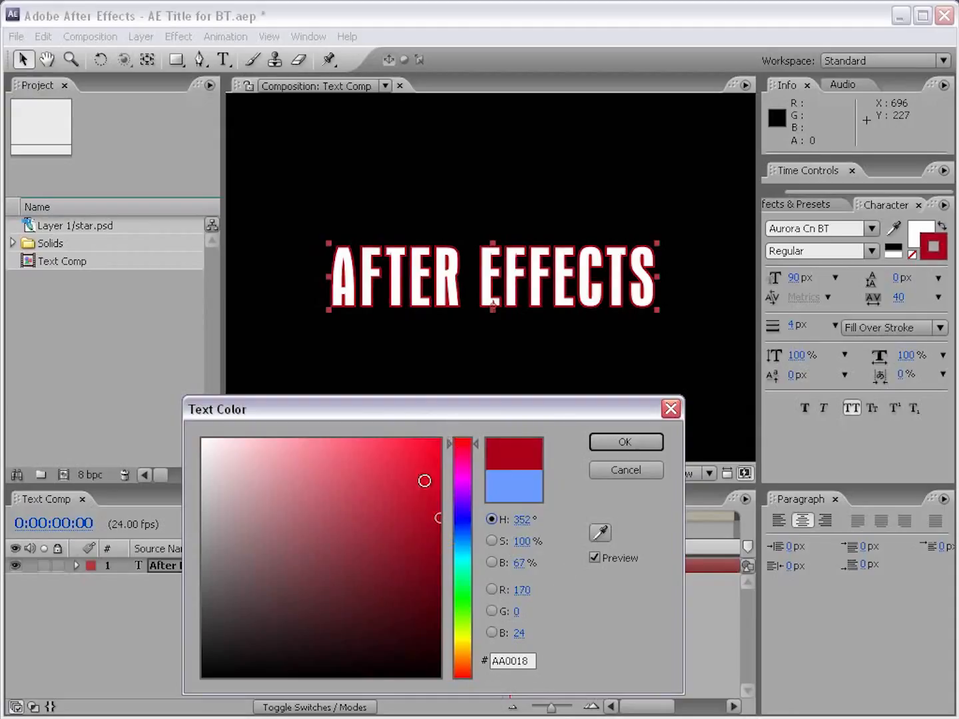
pyautogui.press('Return')
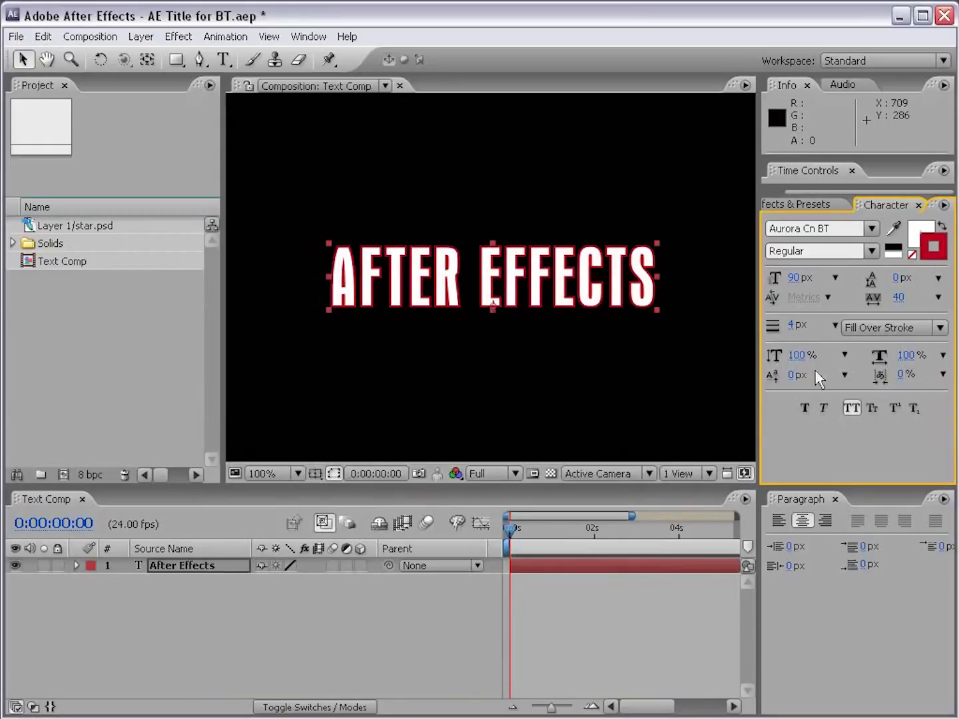
# Step: Try a reduced vertical scale, Faux Bold and Faux Italic on the title, reverting each one
pyautogui.moveTo(797, 360); pyautogui.dragTo(790, 361)
pyautogui.hotkey('ctrl', 'z')
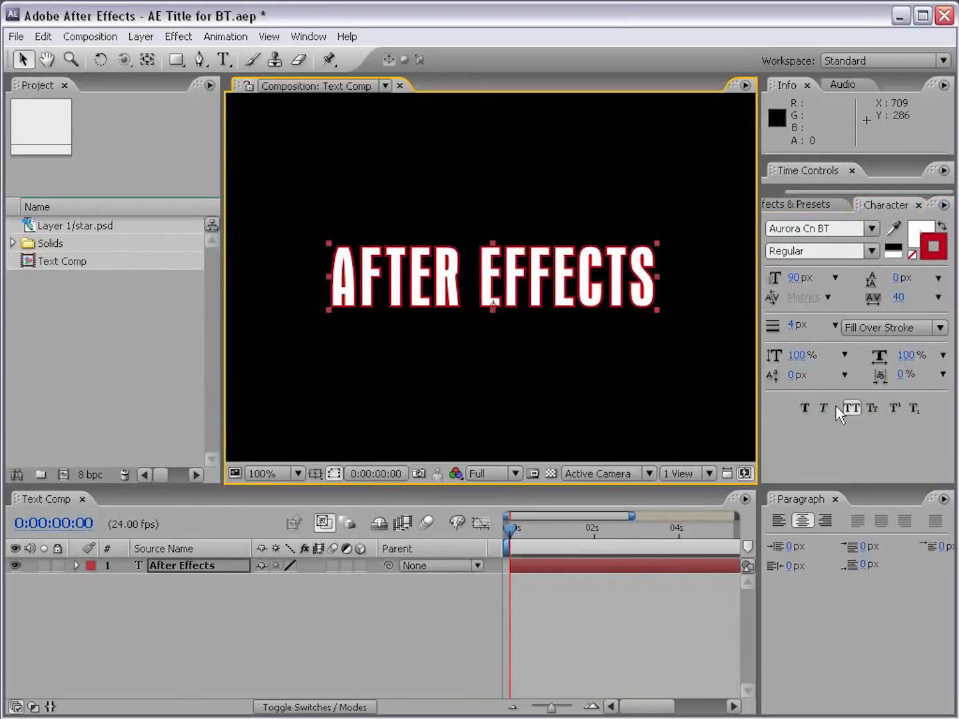
pyautogui.click(805, 409)
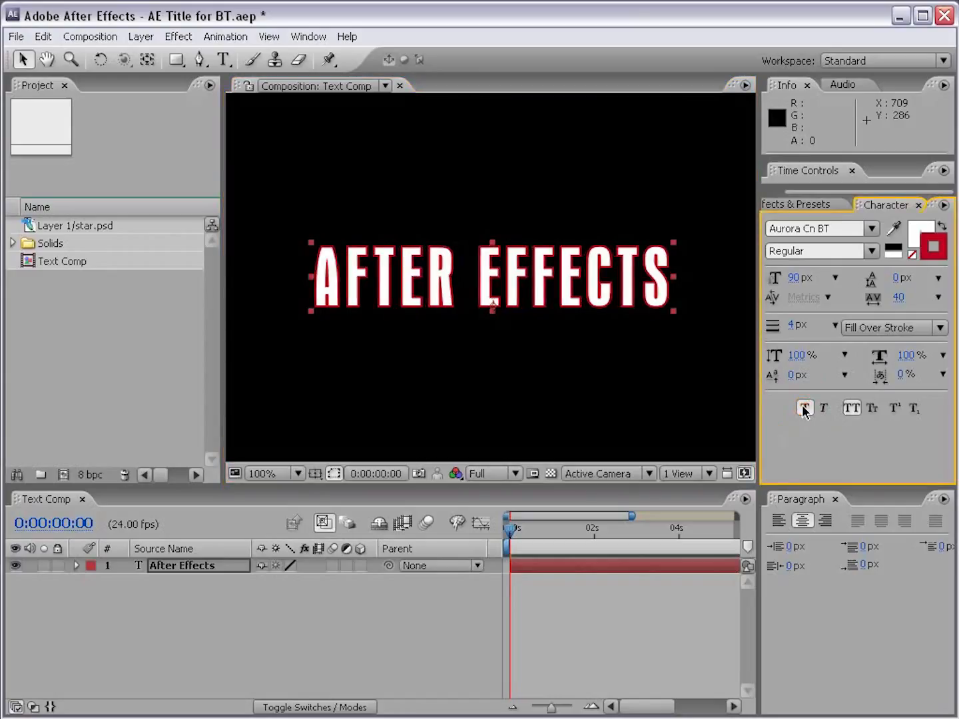
pyautogui.click(804, 408)
pyautogui.click(823, 409)
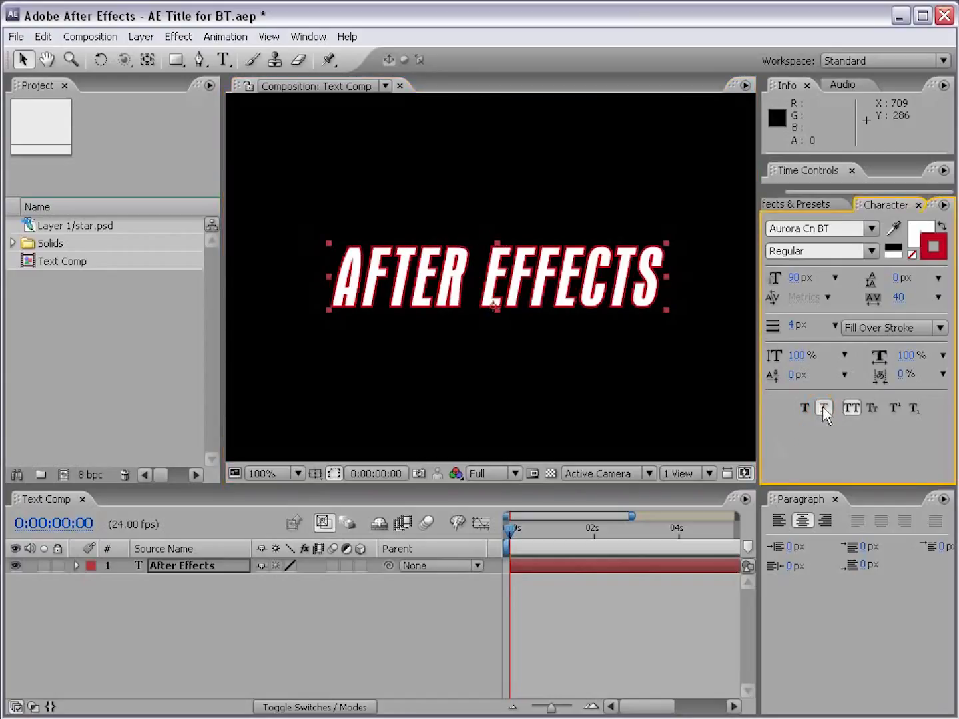
pyautogui.click(825, 409)
# Step: Turn off All Caps and Small Caps for the title, and make the paragraph and timeline area taller
pyautogui.click(852, 411)
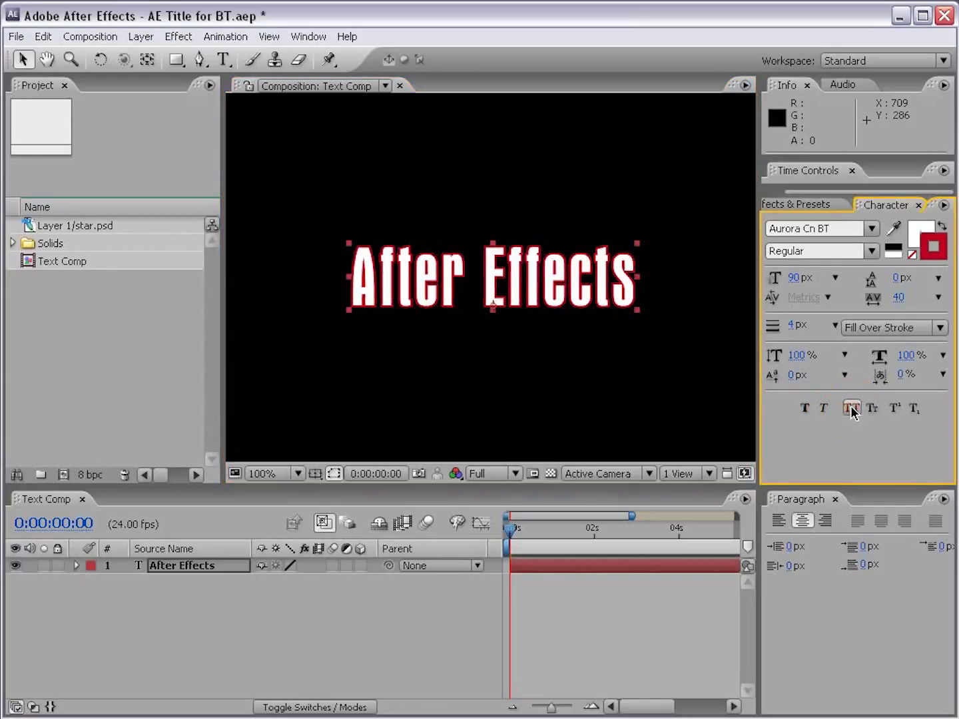
pyautogui.click(853, 409)
pyautogui.click(871, 408)
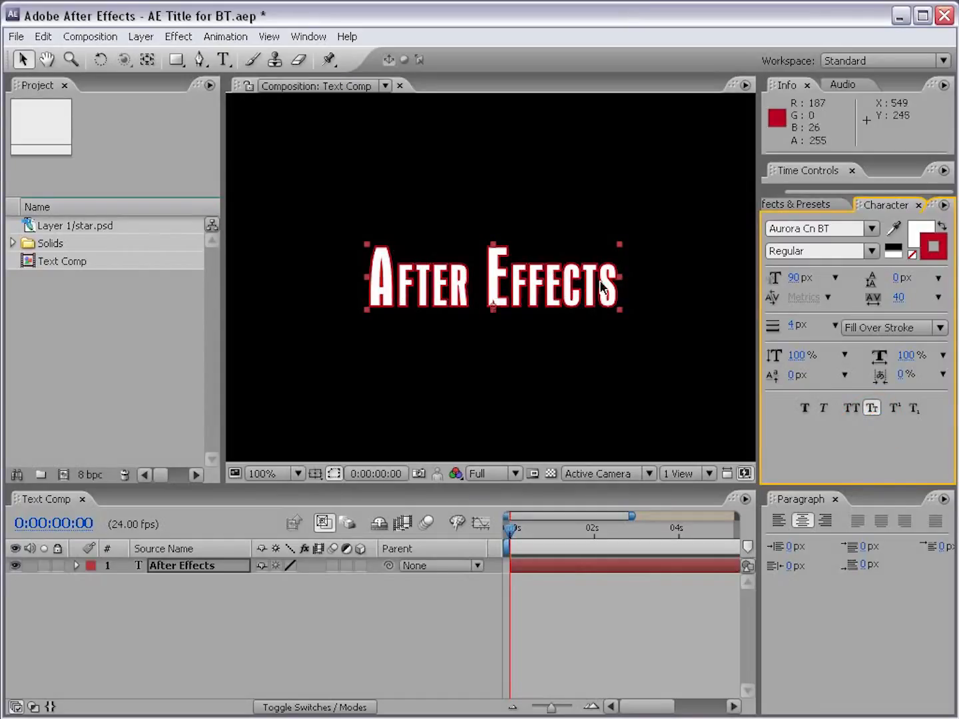
pyautogui.click(873, 409)
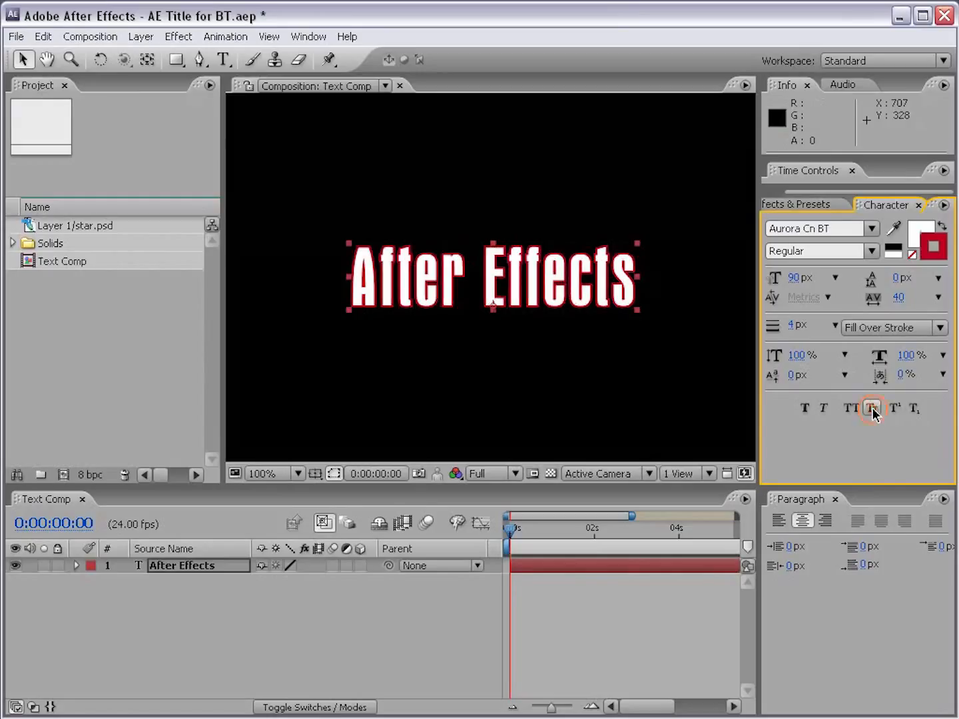
pyautogui.moveTo(848, 484); pyautogui.dragTo(848, 441)
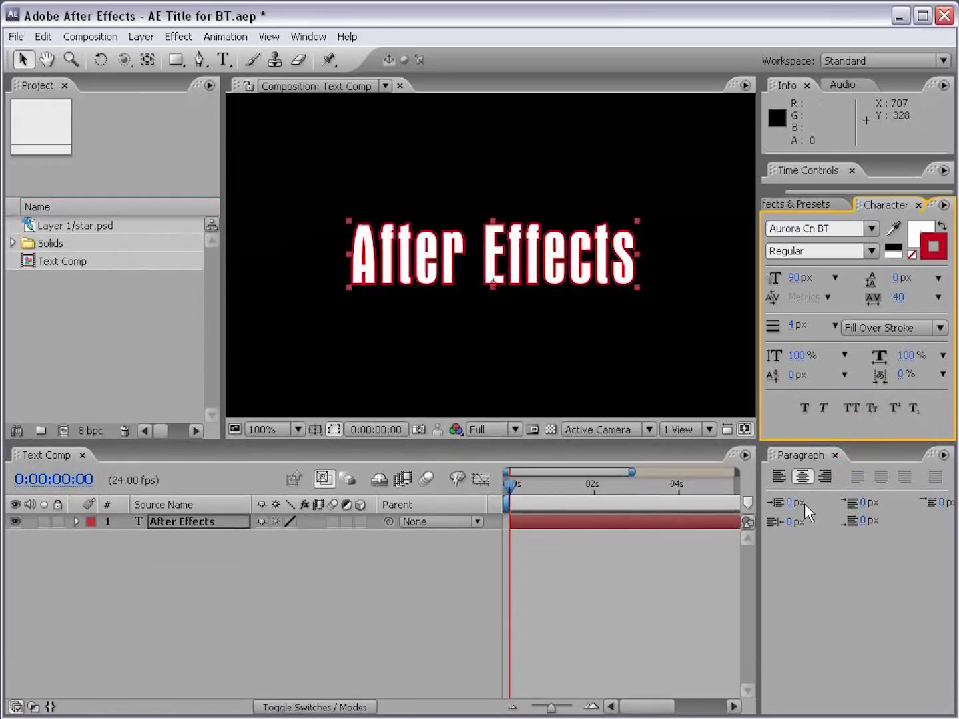
# Step: Try wider tracking on the title with centered and then left alignment at tracking 59, undoing these changes
pyautogui.moveTo(898, 297); pyautogui.dragTo(917, 302)
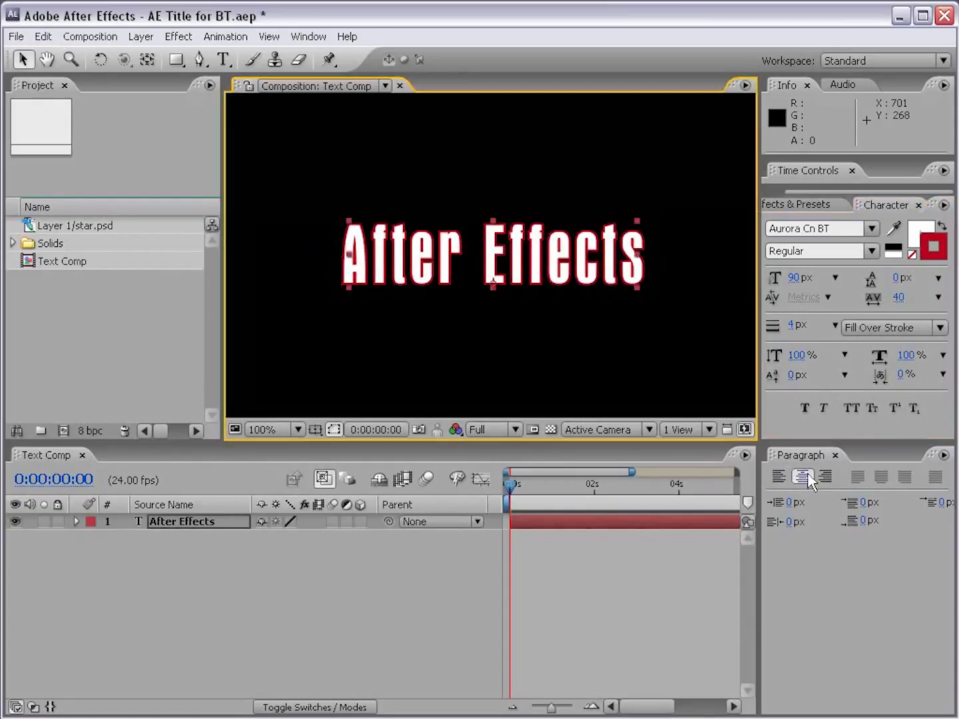
pyautogui.hotkey('ctrl', 'z')
pyautogui.click(778, 476)
pyautogui.moveTo(899, 298); pyautogui.dragTo(920, 305)
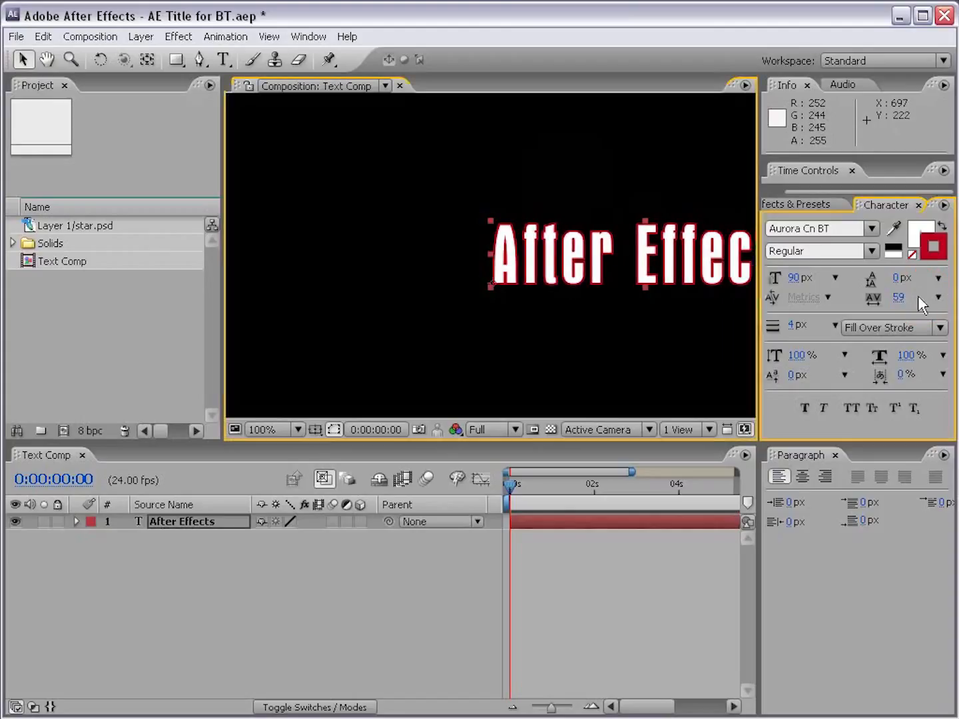
pyautogui.hotkey('ctrl', 'z')
pyautogui.hotkey('ctrl', 'z')
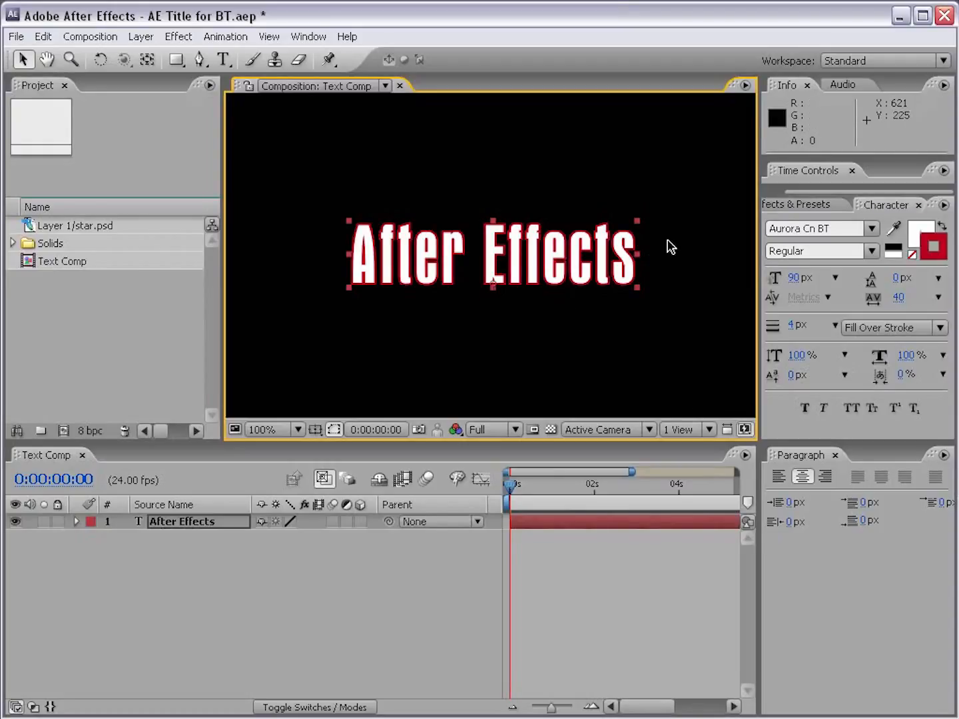
# Step: Show Effects & Presets and expand the Text folder of the animation presets
pyautogui.moveTo(801, 192); pyautogui.dragTo(737, 193)
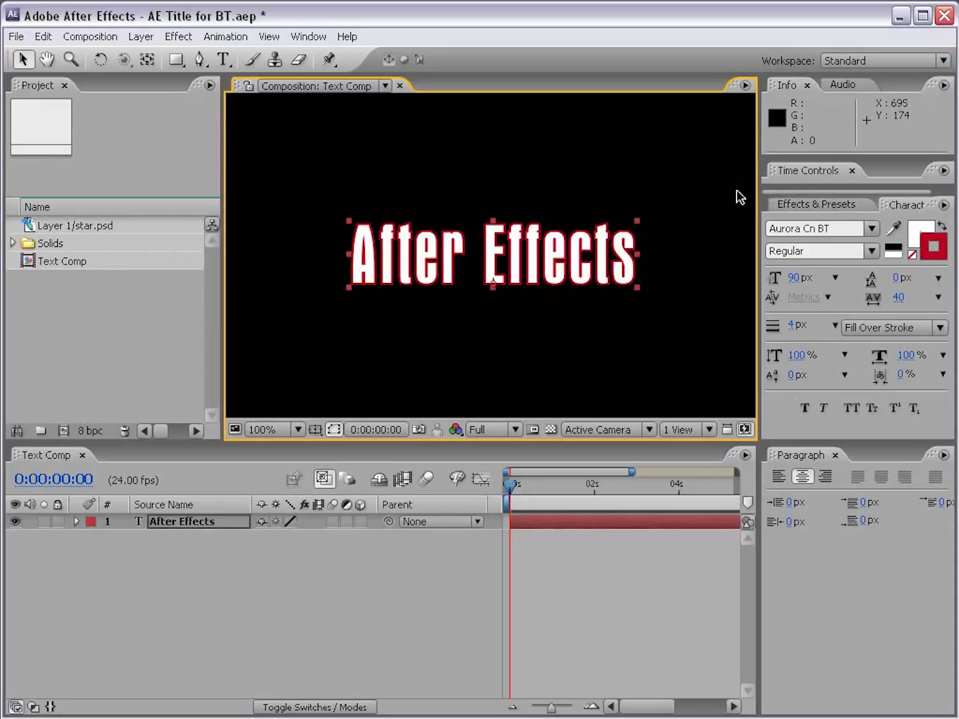
pyautogui.click(800, 203)
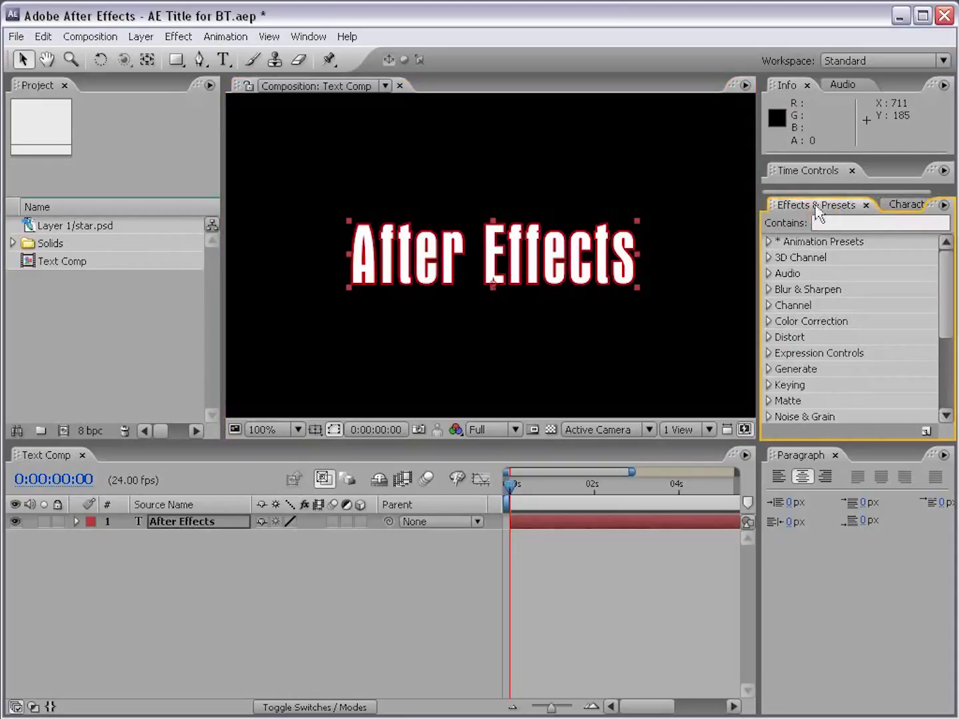
pyautogui.click(768, 241)
pyautogui.moveTo(953, 279); pyautogui.dragTo(947, 305)
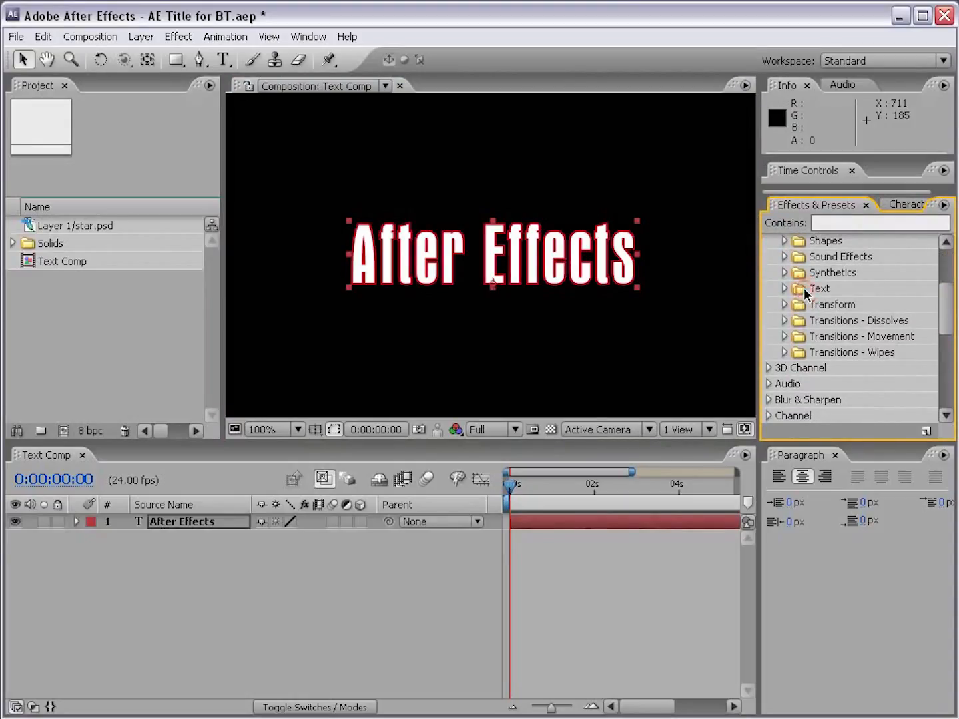
pyautogui.click(784, 289)
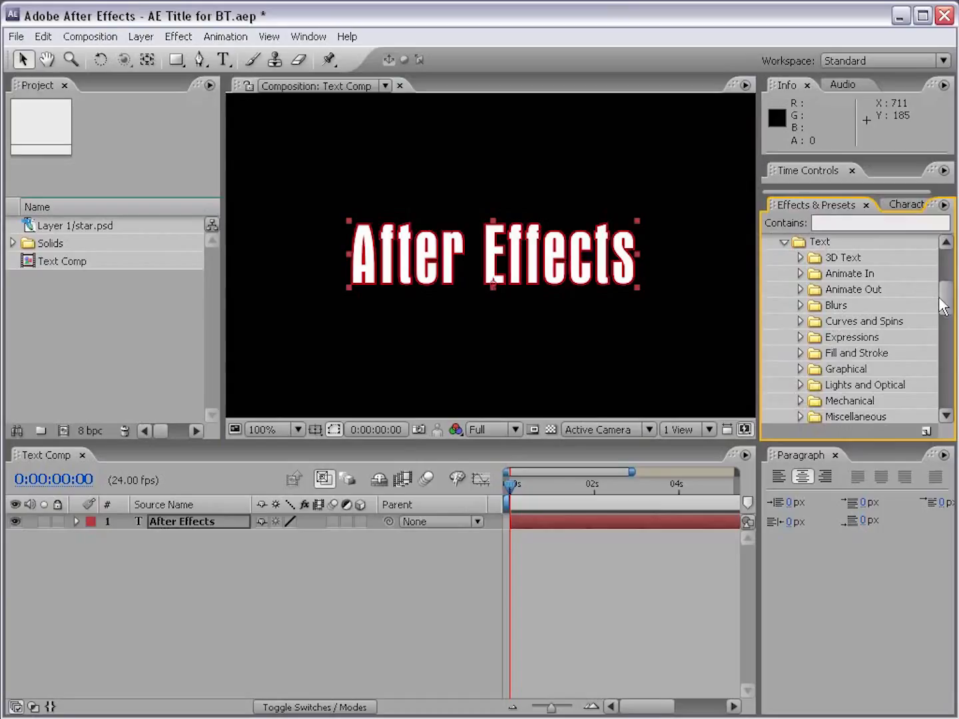
# Step: Browse the text preset categories, expand the 3D Text folder, and widen the area so the preset names are readable
pyautogui.moveTo(950, 302); pyautogui.dragTo(950, 320)
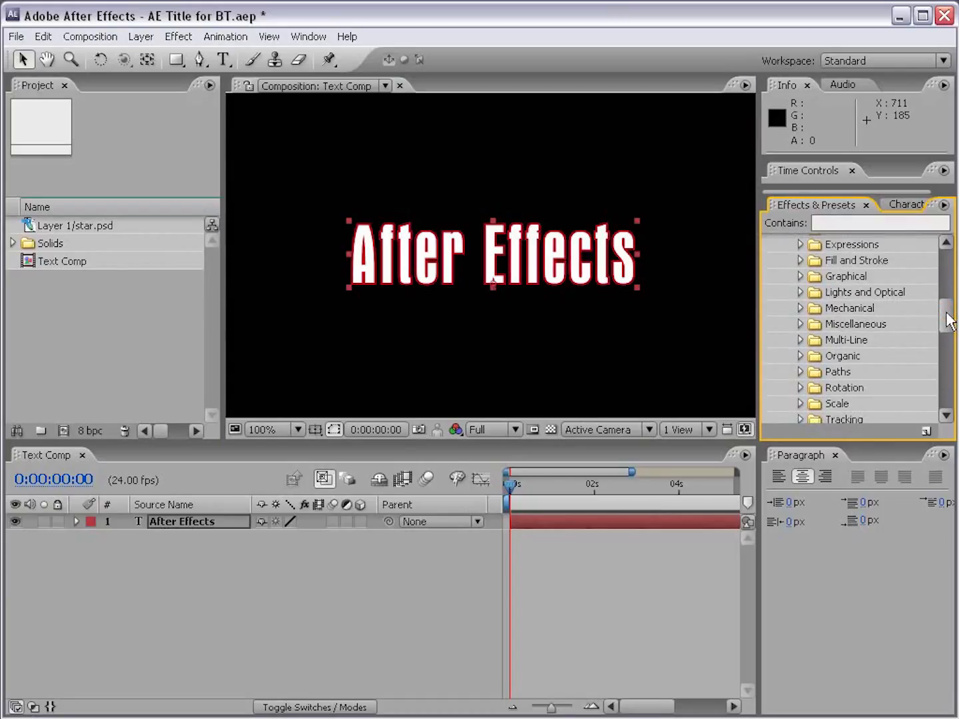
pyautogui.moveTo(950, 321); pyautogui.dragTo(950, 300)
pyautogui.click(800, 277)
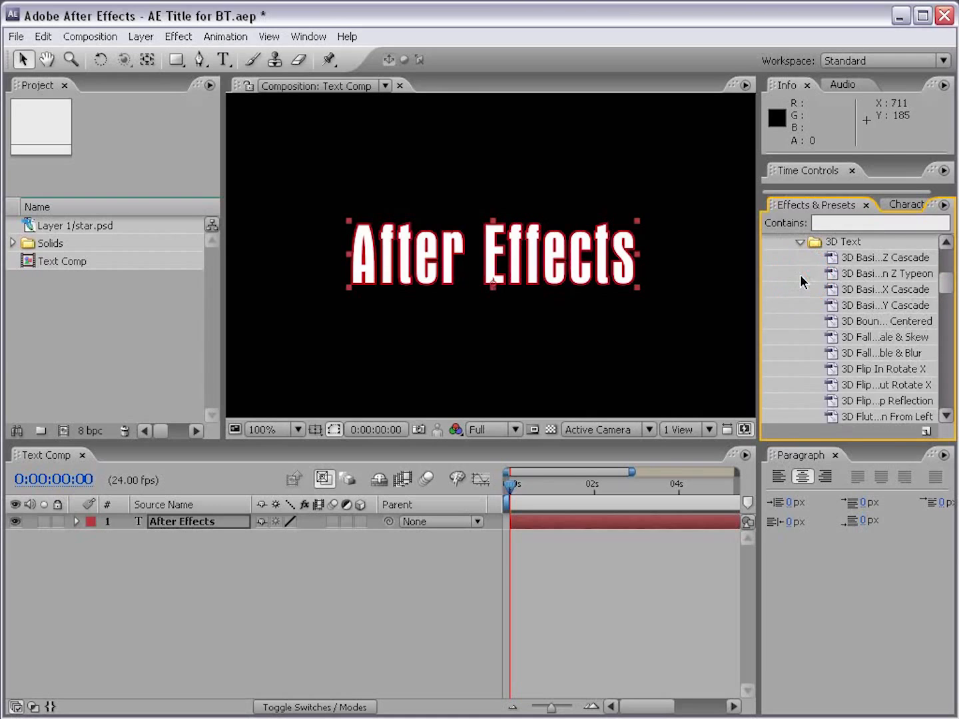
pyautogui.moveTo(948, 293); pyautogui.dragTo(944, 301)
pyautogui.moveTo(760, 317); pyautogui.dragTo(729, 317)
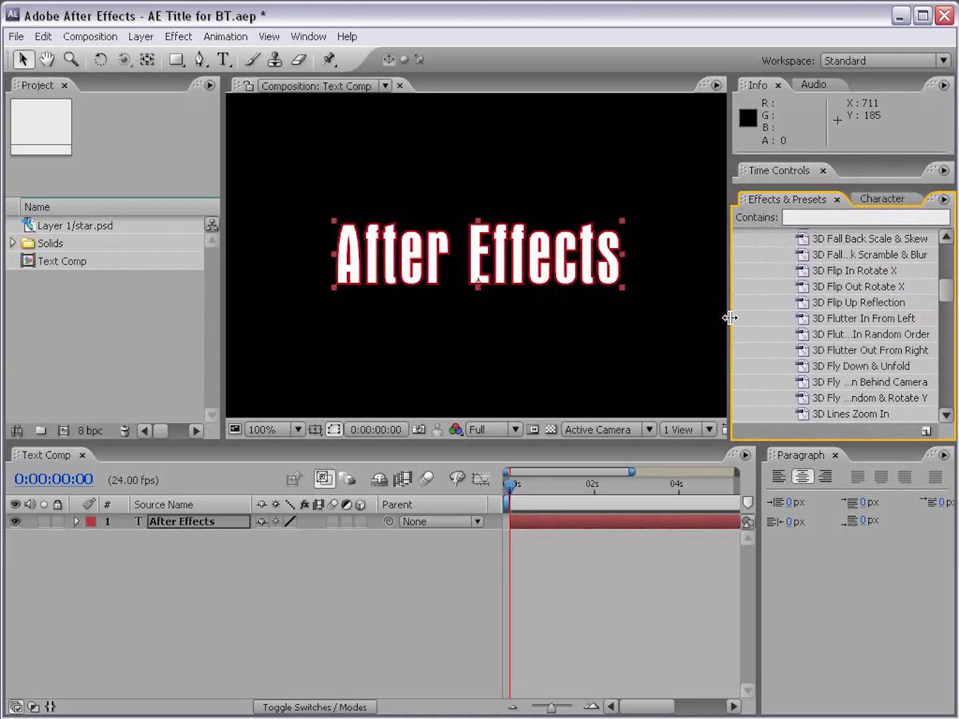
# Step: Apply the 3D Flip Out Rotate X preset to the After Effects title layer and reveal all of its modified properties
pyautogui.moveTo(859, 286); pyautogui.dragTo(493, 492)
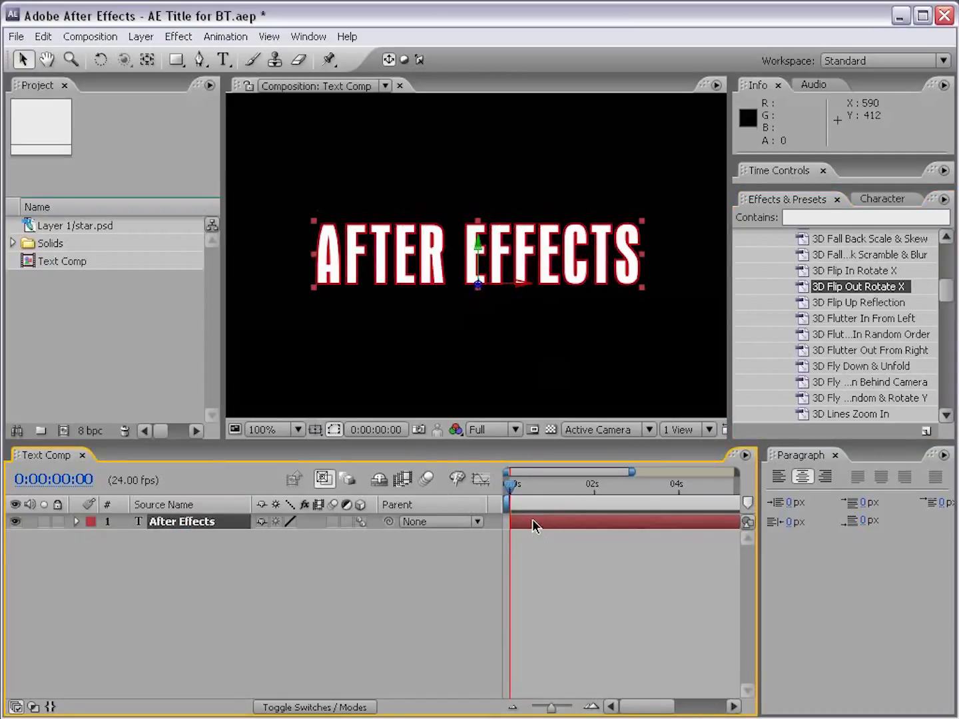
pyautogui.press('u')
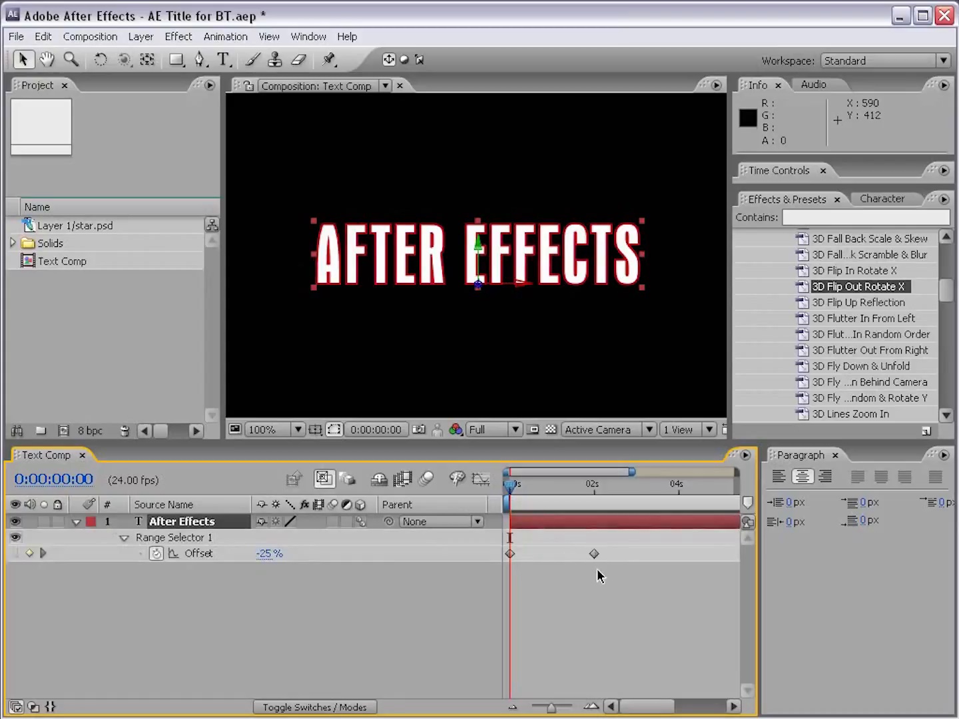
pyautogui.click(526, 539)
pyautogui.click(525, 522)
pyautogui.press('u')
pyautogui.press('u')
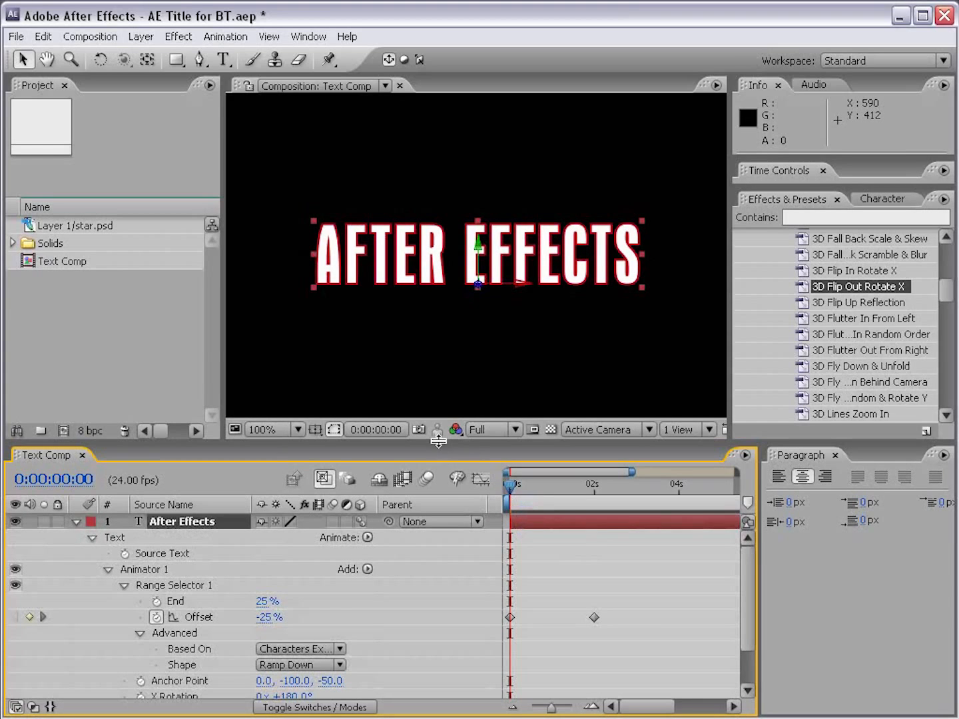
# Step: Make the timeline area taller and examine Range Selector 1's Offset keyframes, scrubbing to about 0:00:01:22
pyautogui.moveTo(439, 441); pyautogui.dragTo(439, 374)
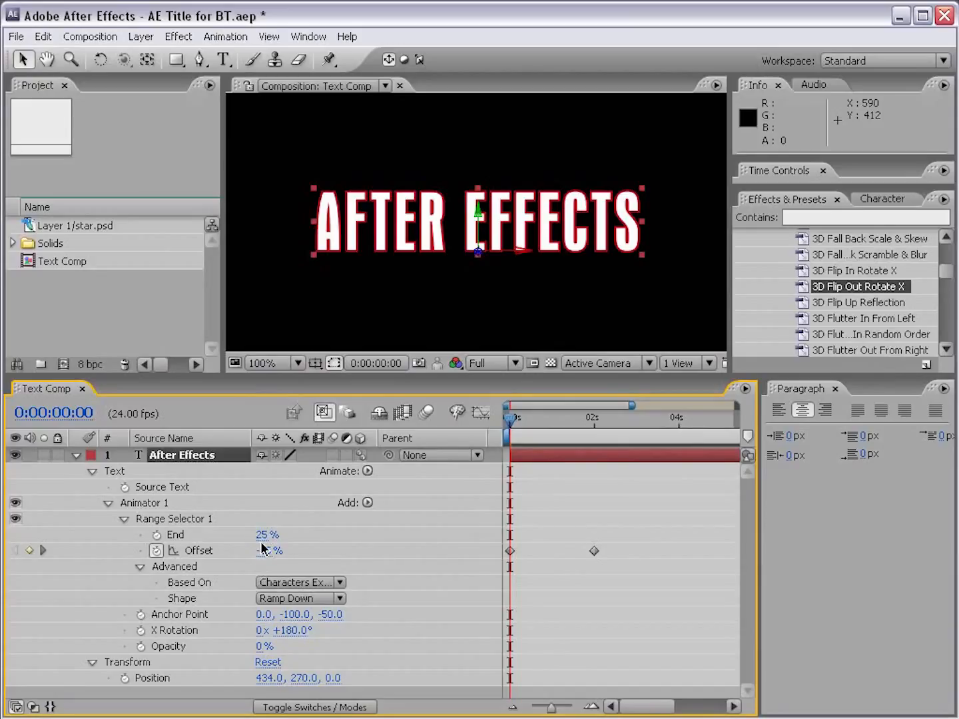
pyautogui.click(194, 551)
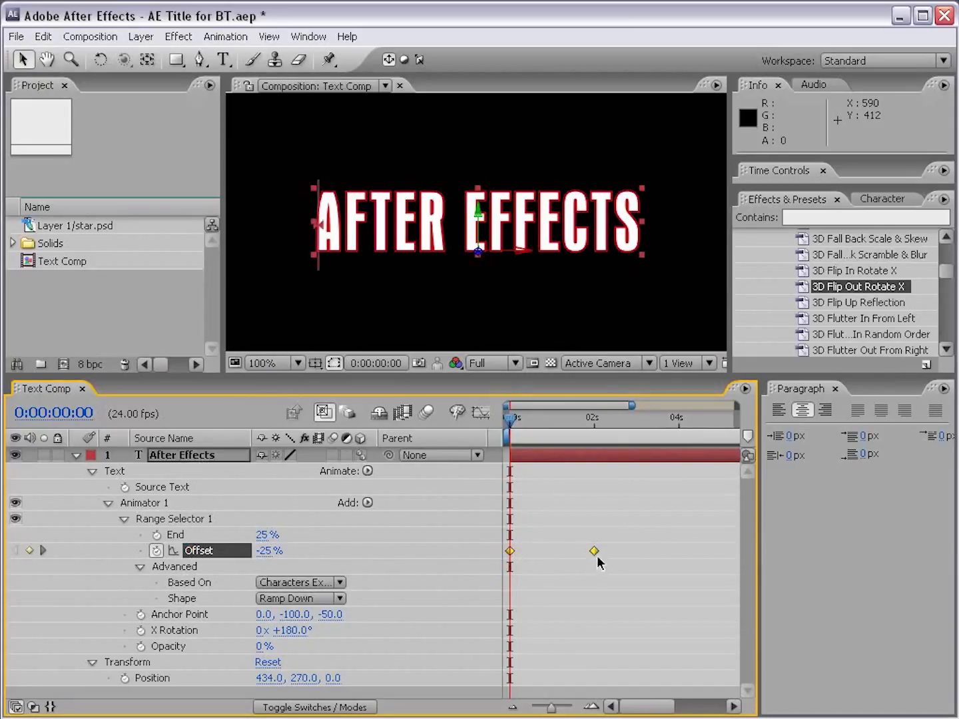
pyautogui.click(188, 459)
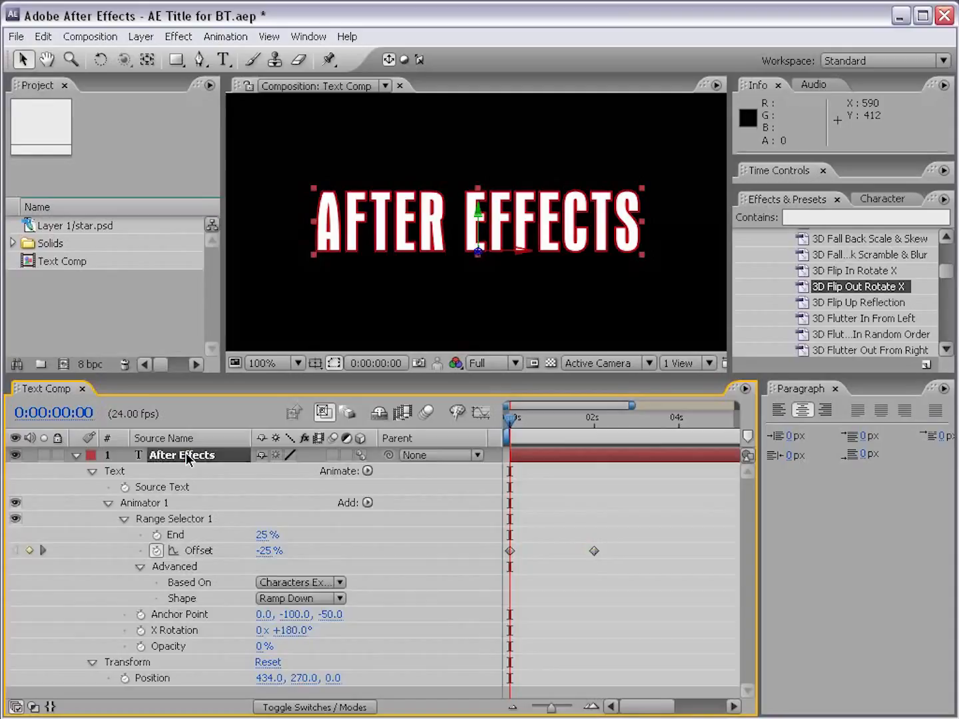
pyautogui.press('u')
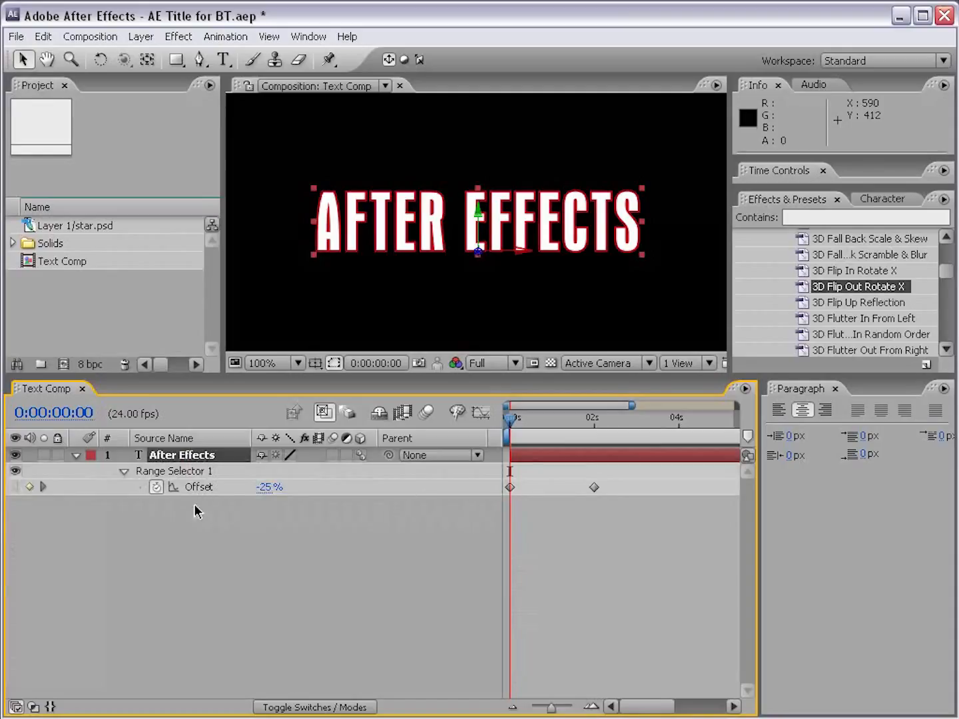
pyautogui.moveTo(509, 424); pyautogui.dragTo(591, 422)
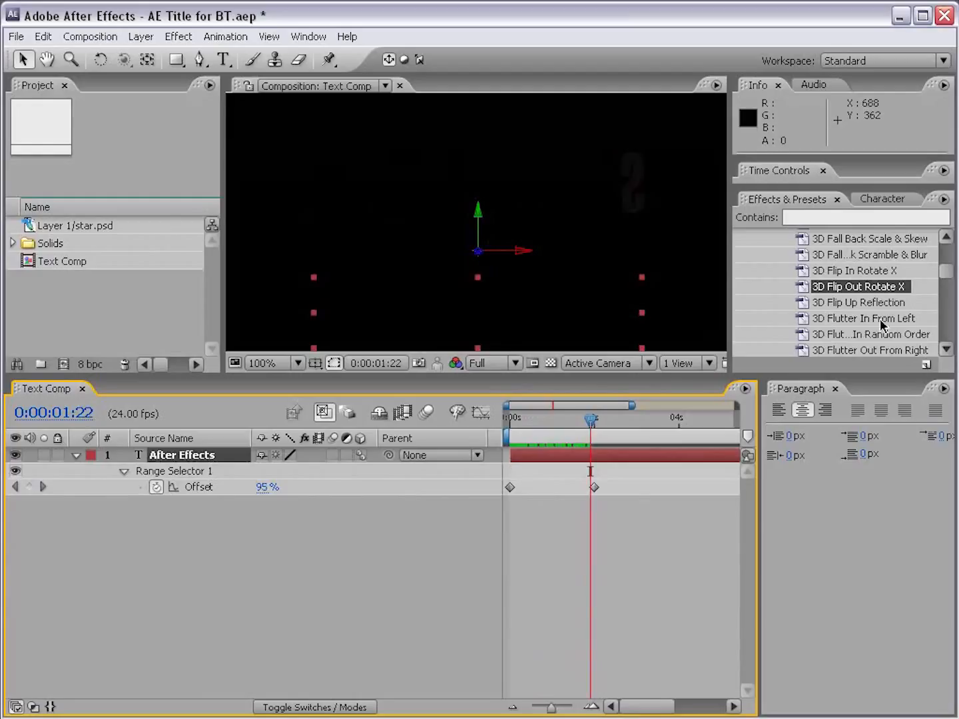
# Step: Try moving the title's two Offset keyframes to new times, scrub through the animation, and undo the flip preset
pyautogui.moveTo(948, 274); pyautogui.dragTo(946, 264)
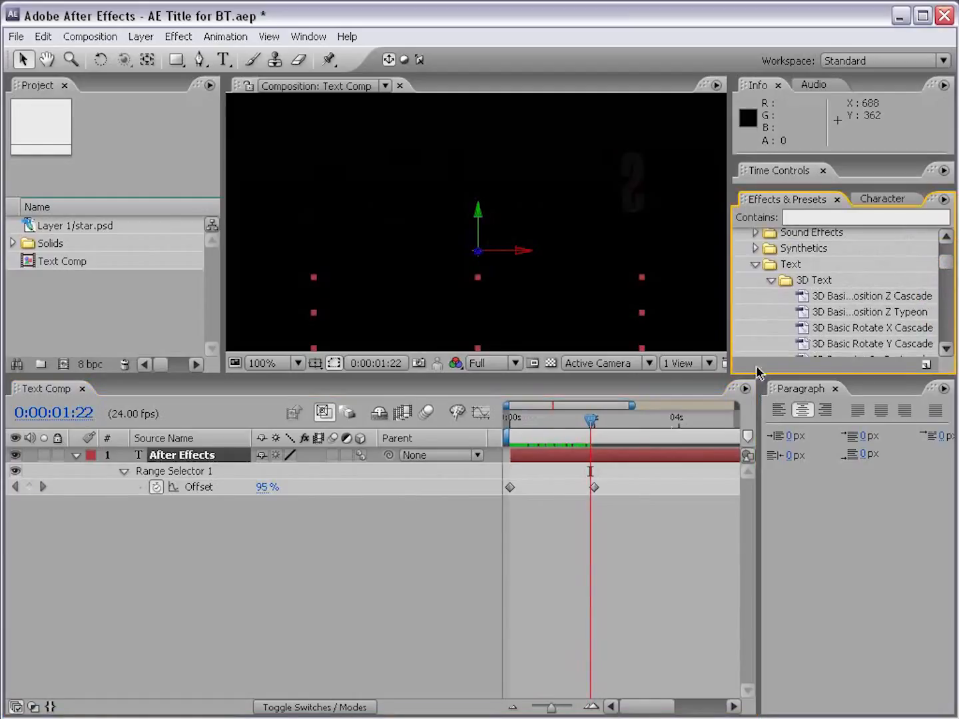
pyautogui.click(510, 487)
pyautogui.moveTo(511, 488); pyautogui.dragTo(666, 489)
pyautogui.moveTo(591, 426); pyautogui.dragTo(666, 426)
pyautogui.click(644, 512)
pyautogui.moveTo(698, 479); pyautogui.dragTo(516, 493)
pyautogui.click(529, 520)
pyautogui.moveTo(518, 418); pyautogui.dragTo(585, 419)
pyautogui.click(548, 455)
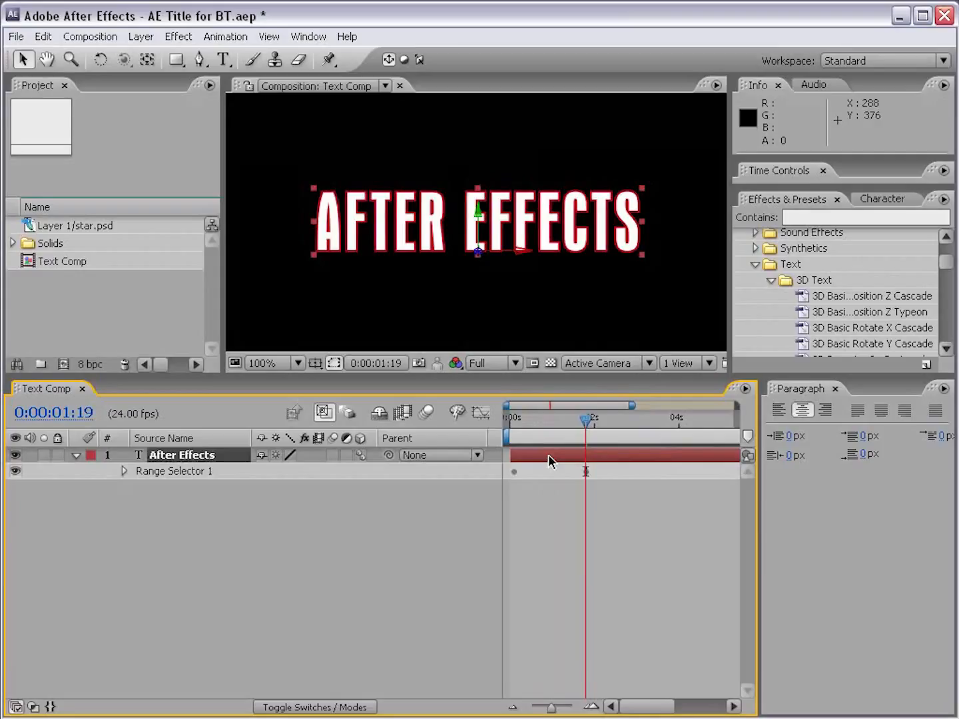
pyautogui.click(42, 37)
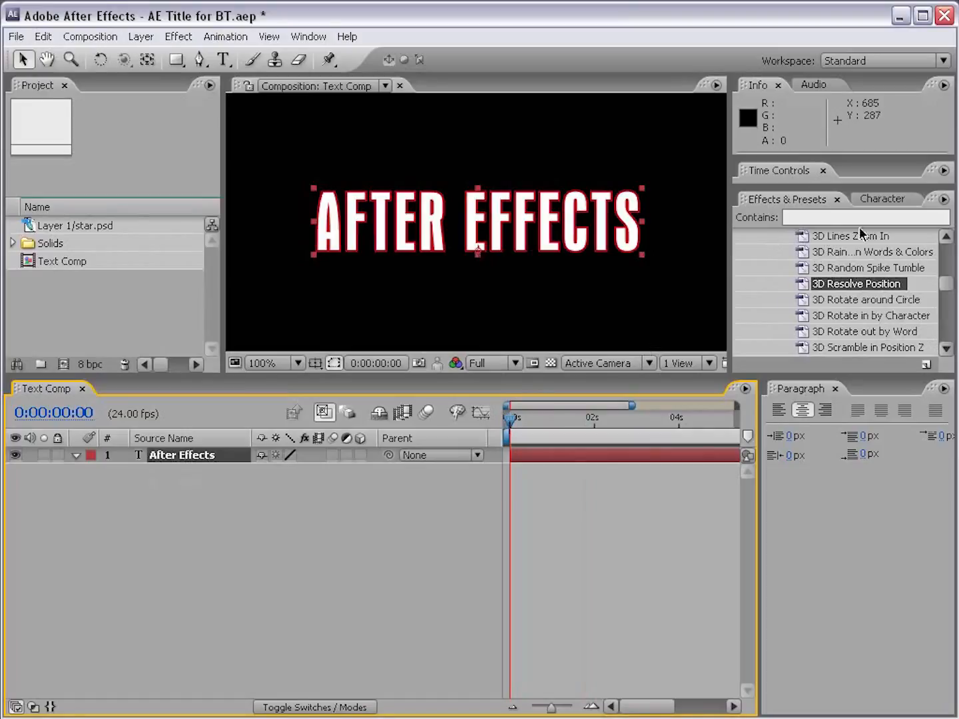
# Step: Browse the animation presets in Adobe Bridge and open the Organic folder within Text
pyautogui.click(945, 200)
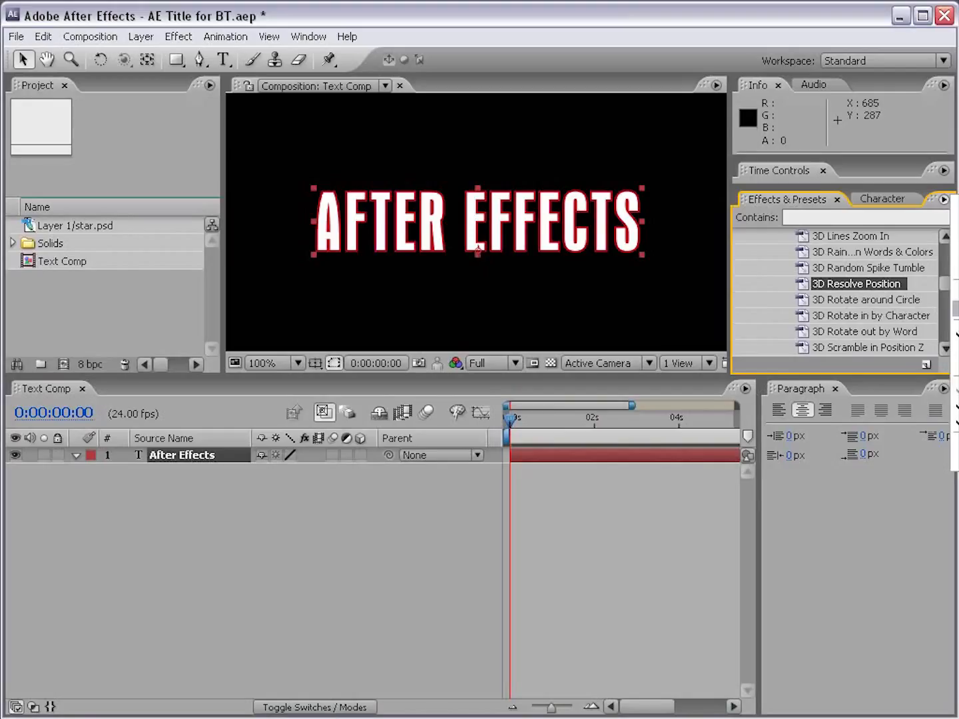
pyautogui.click(955, 452)
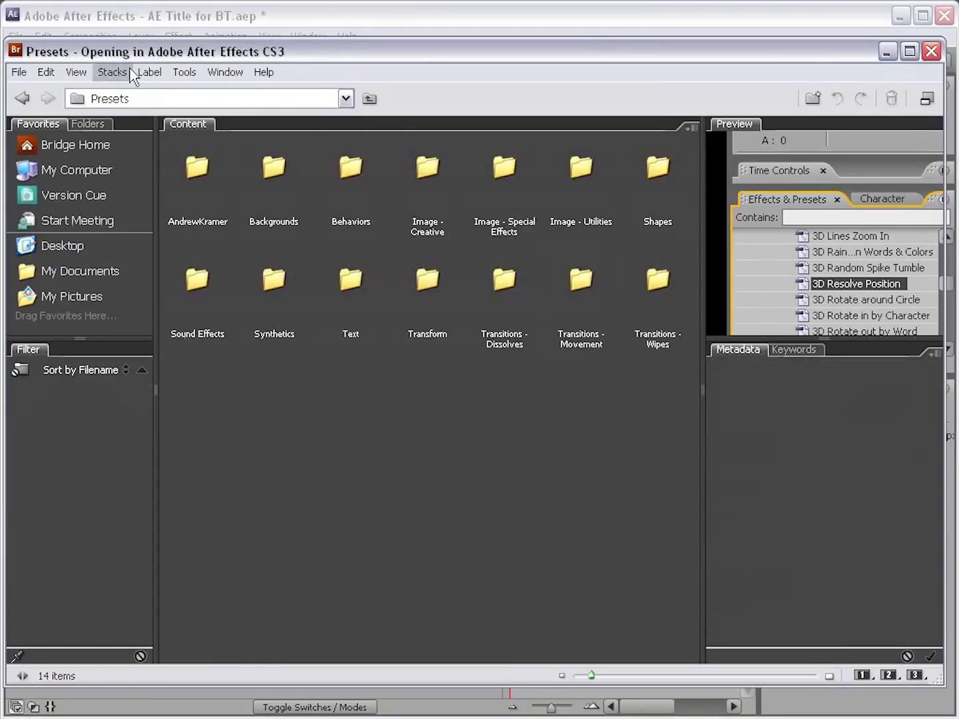
pyautogui.doubleClick(350, 279)
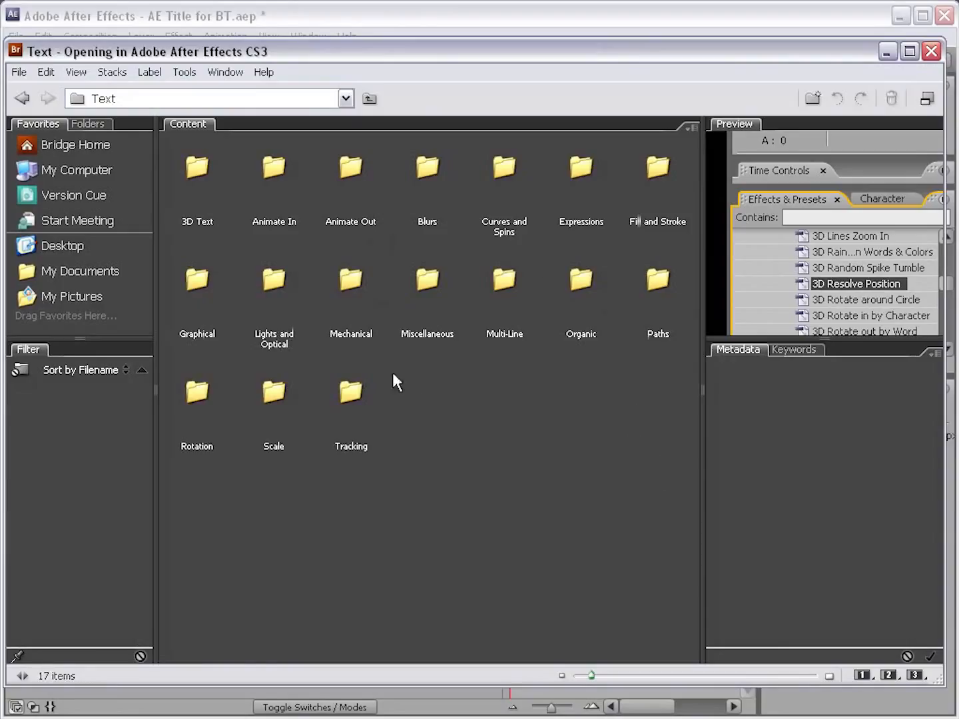
pyautogui.doubleClick(581, 280)
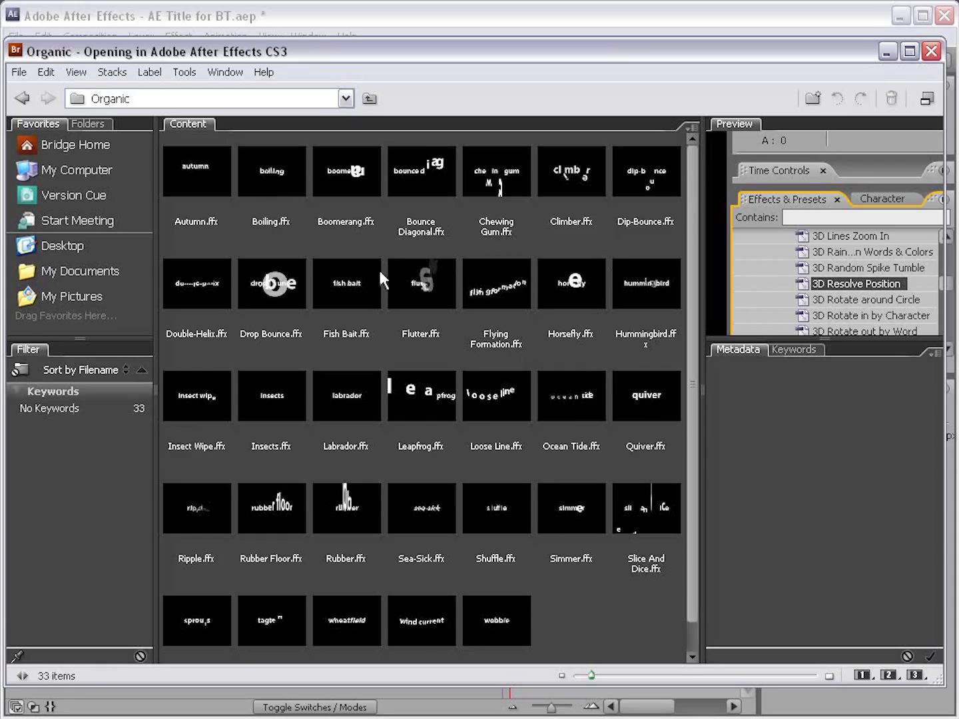
# Step: Preview the Flutter, Horsefly, Shuffle and Drop Bounce text presets in Bridge
pyautogui.click(430, 285)
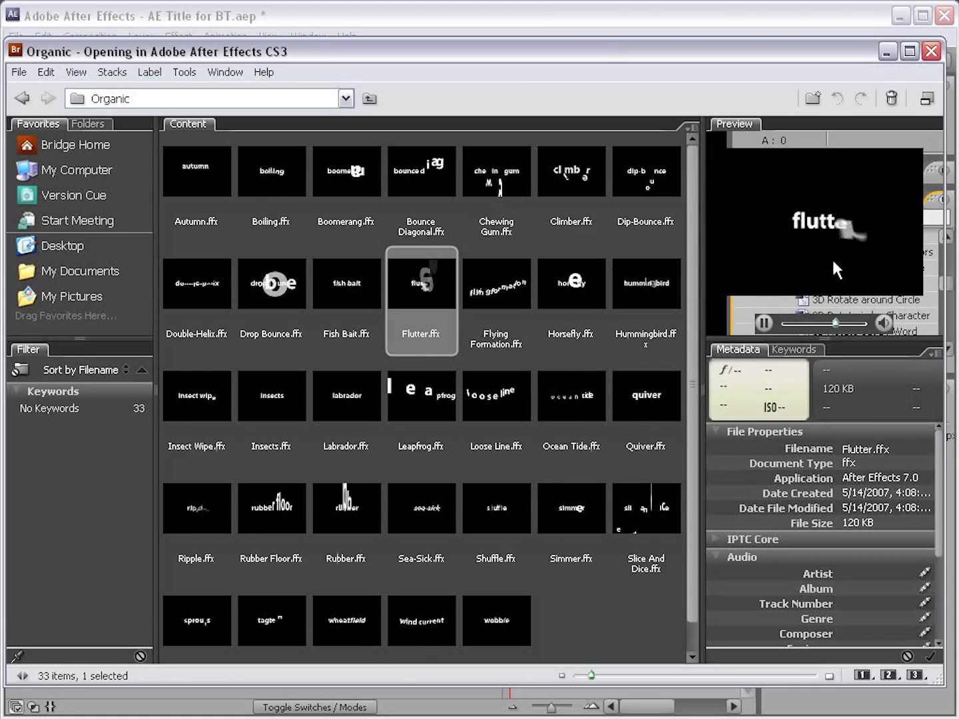
pyautogui.click(561, 280)
pyautogui.click(493, 500)
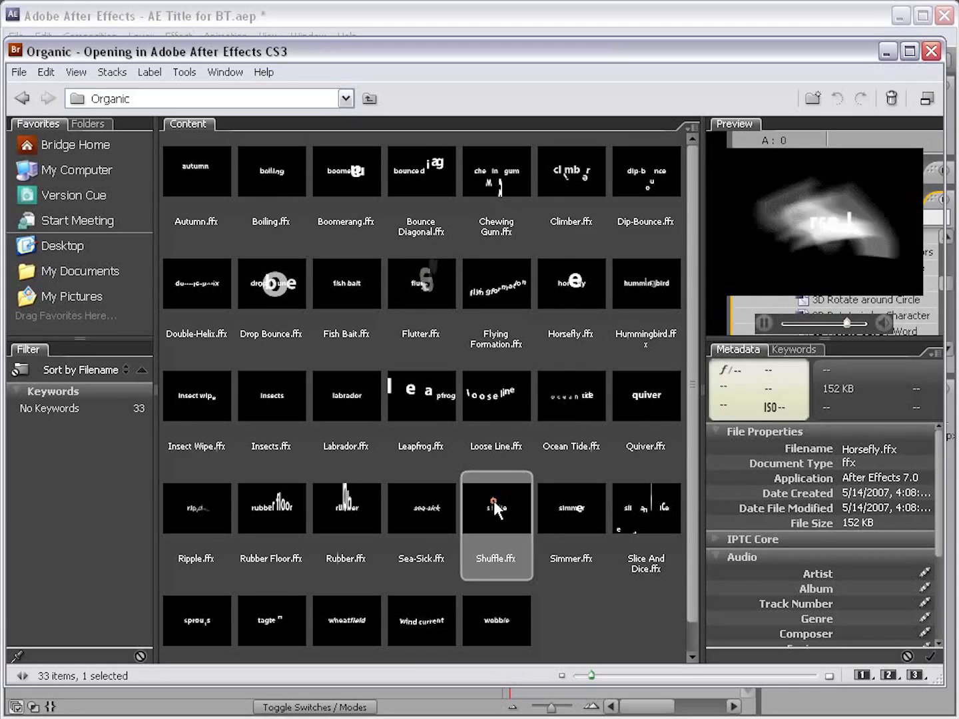
pyautogui.click(277, 294)
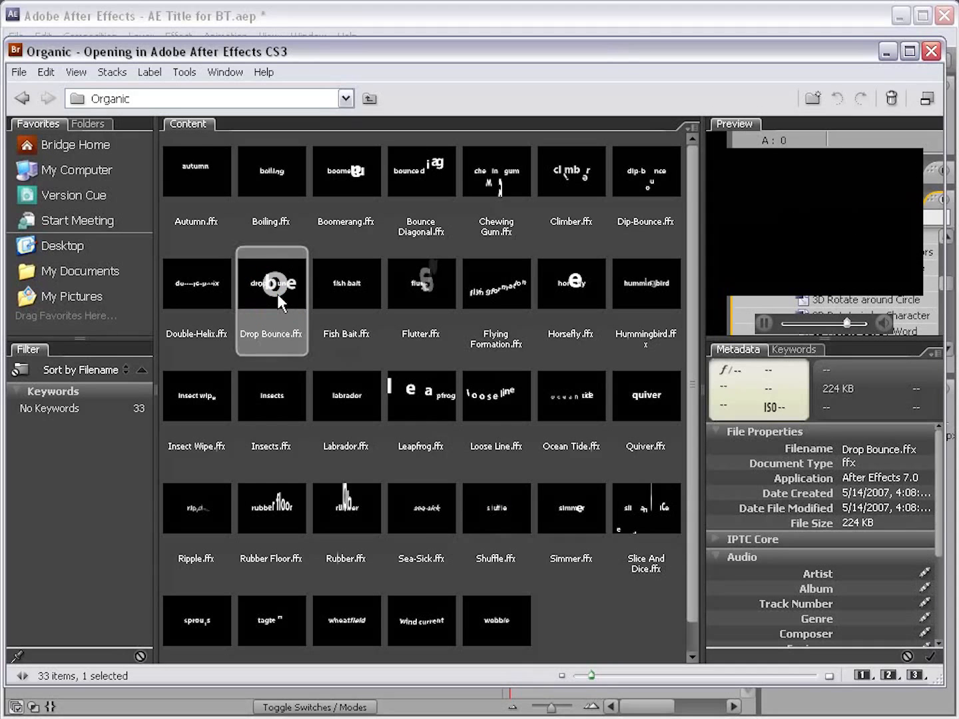
# Step: Try the Drop Bounce preset on the title layer in After Effects with a RAM preview, and undo the preset
pyautogui.doubleClick(278, 286)
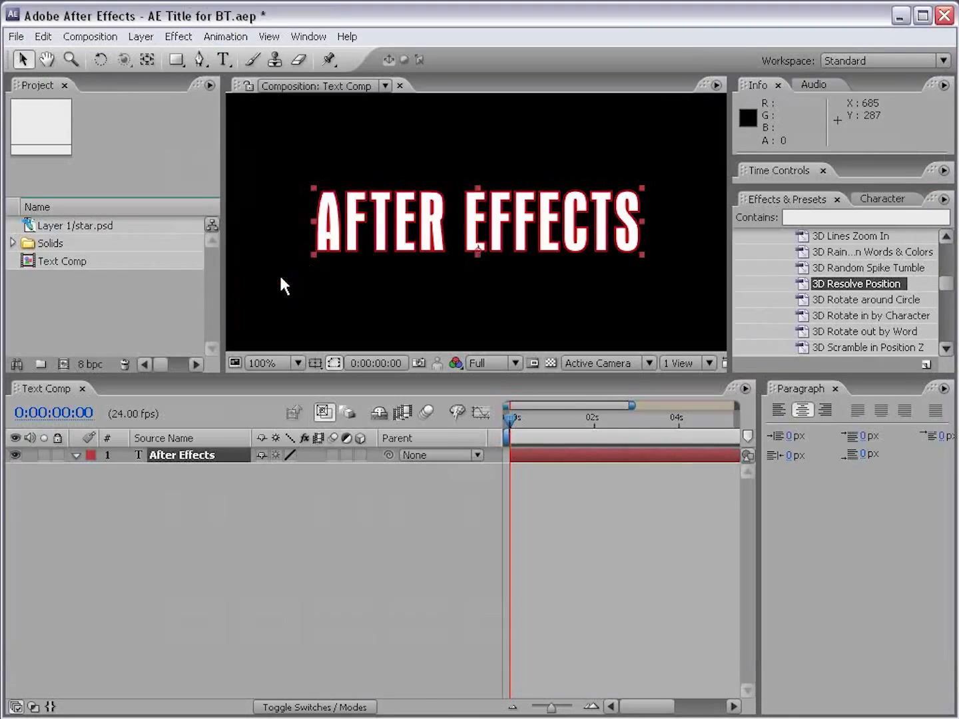
pyautogui.moveTo(507, 426); pyautogui.dragTo(555, 426)
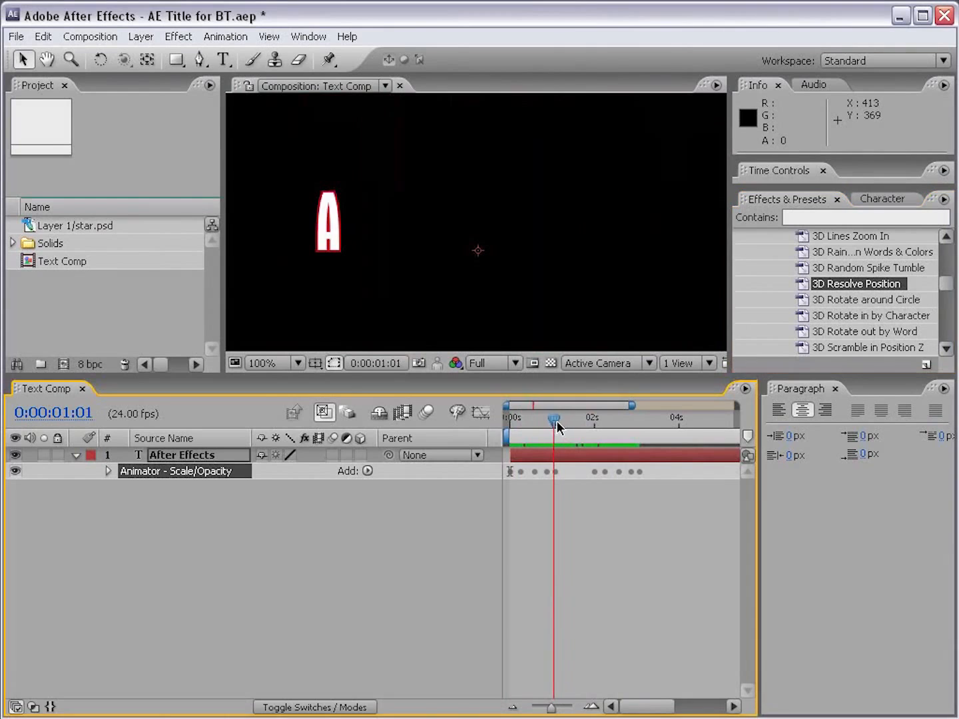
pyautogui.moveTo(812, 188); pyautogui.dragTo(812, 279)
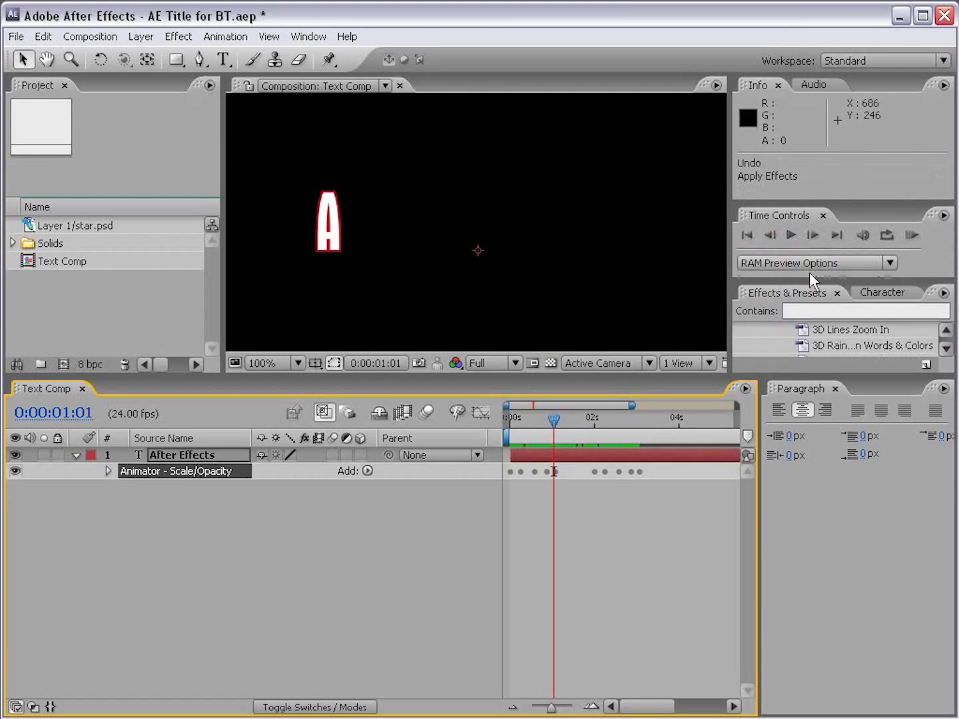
pyautogui.click(911, 235)
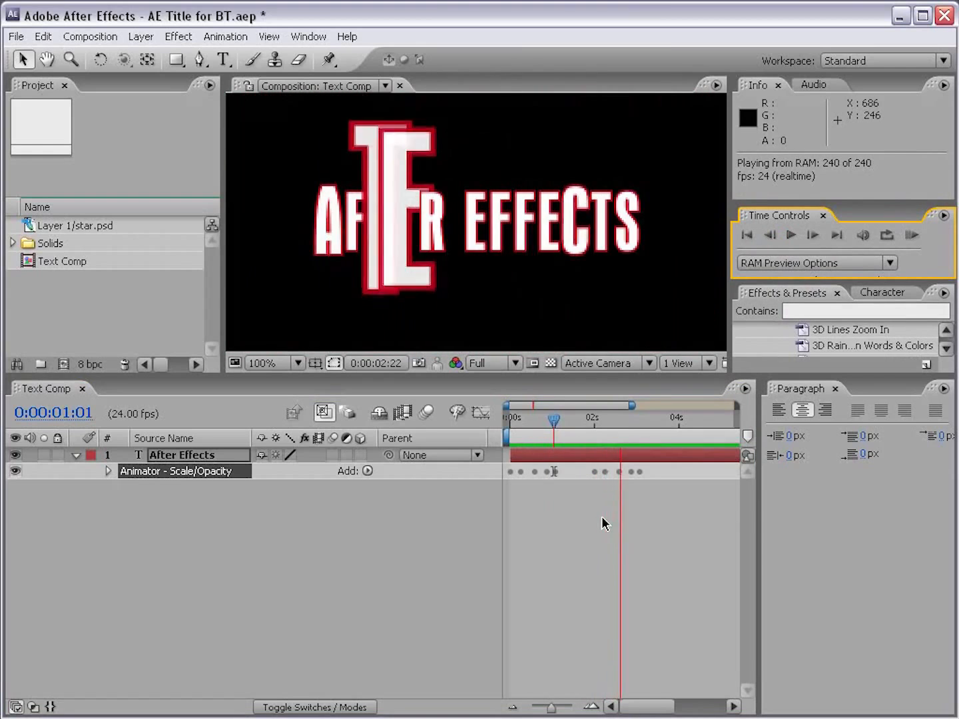
pyautogui.click(560, 321)
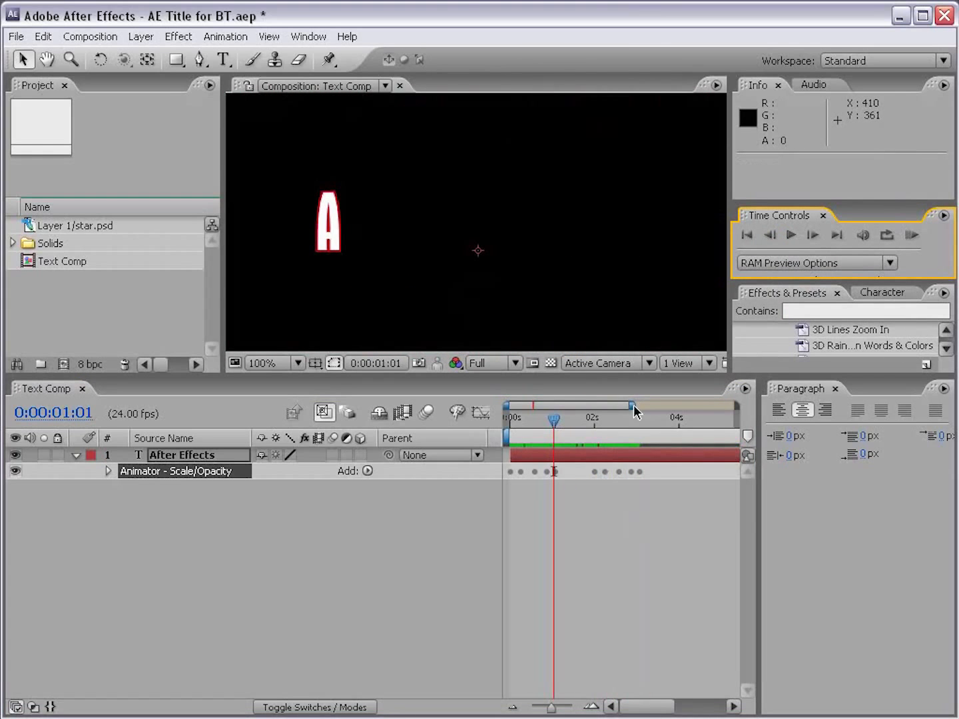
pyautogui.moveTo(550, 425); pyautogui.dragTo(508, 428)
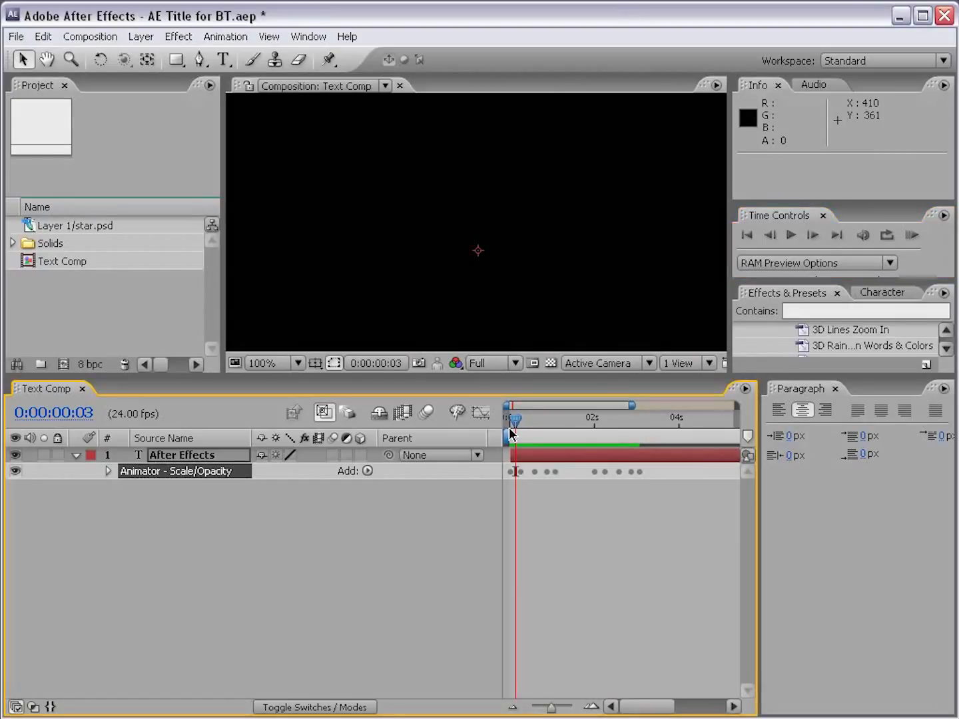
pyautogui.hotkey('ctrl', 'z')
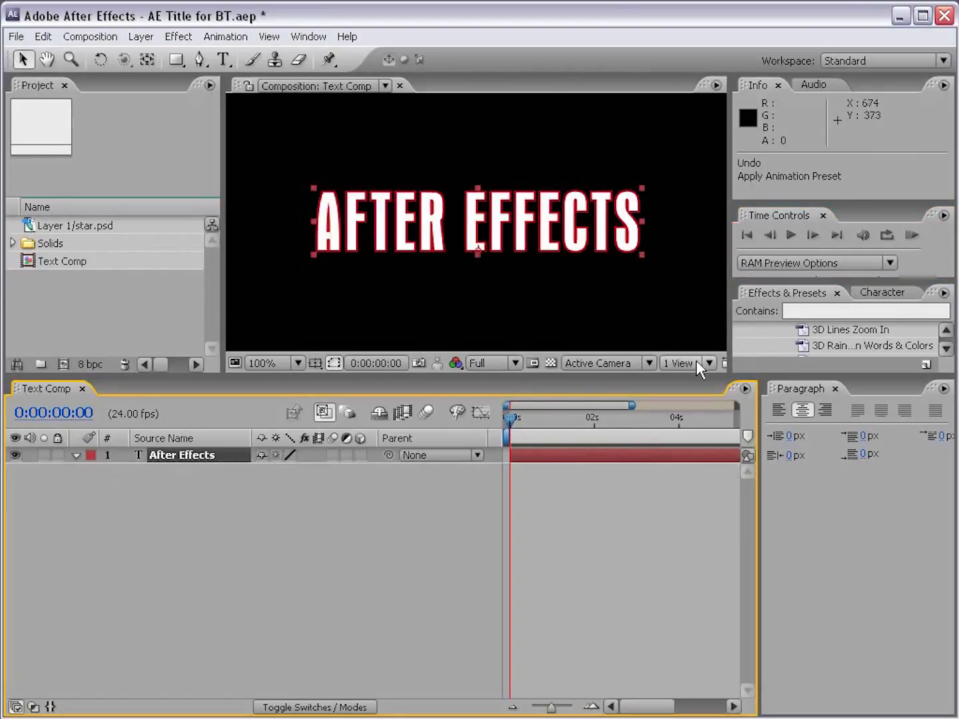
# Step: Create a new 864 x 480 composition with the Widescreen Square preset, 24 frames per second and a 10-second duration
pyautogui.press(',')
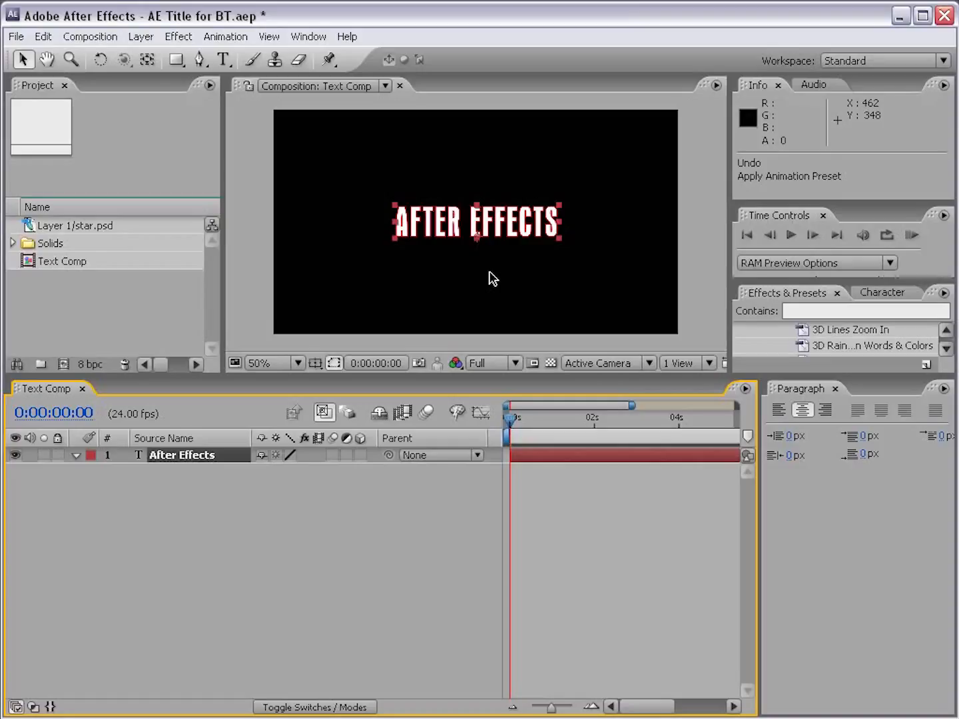
pyautogui.click(90, 37)
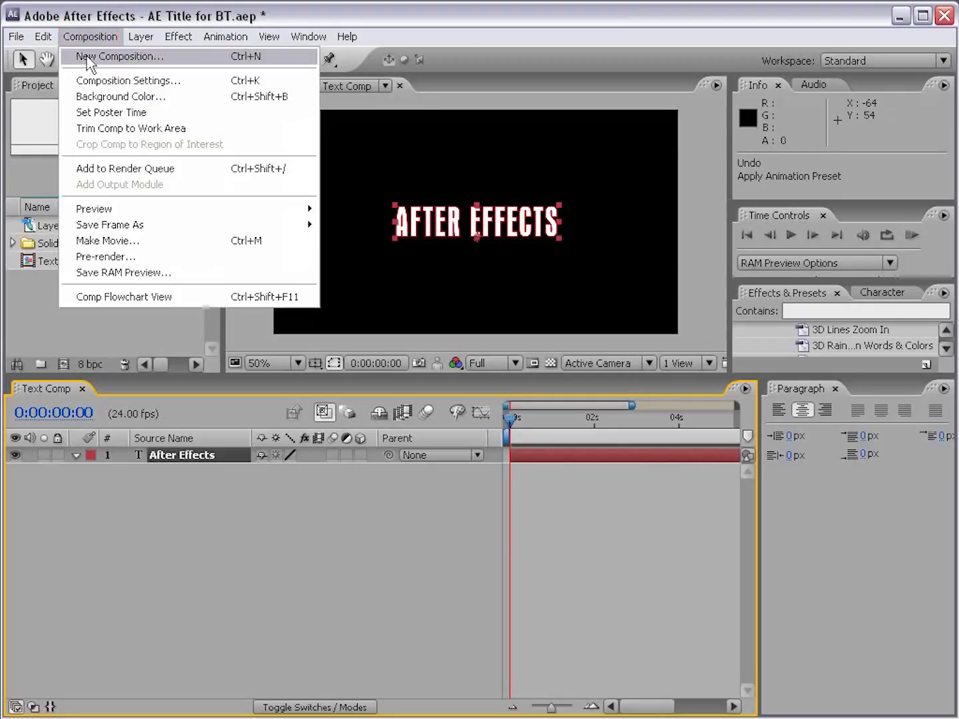
pyautogui.click(90, 58)
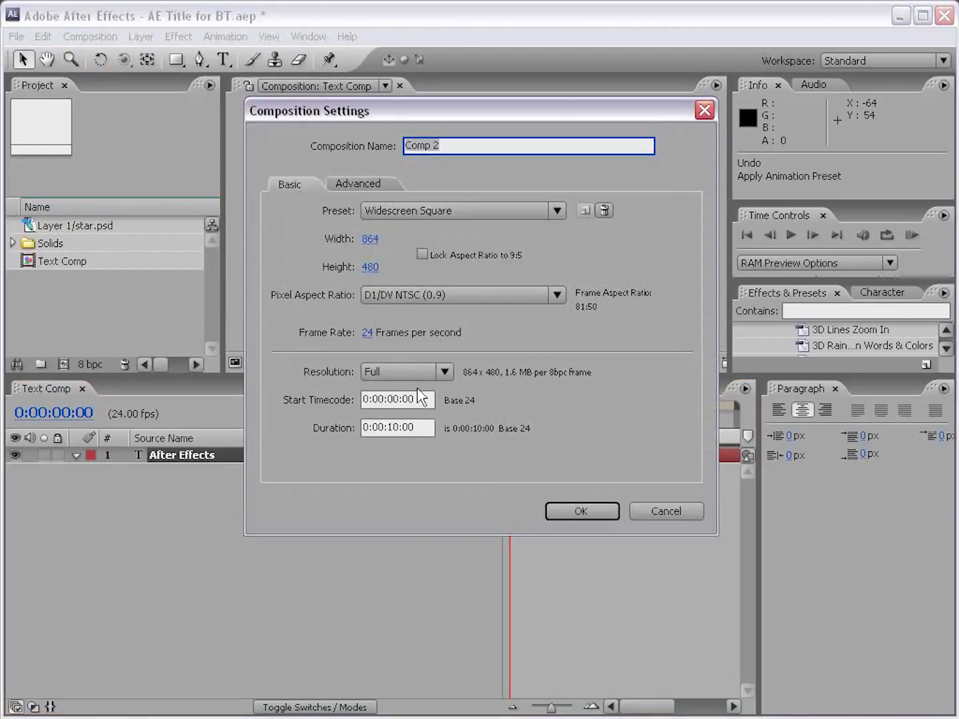
pyautogui.click(579, 510)
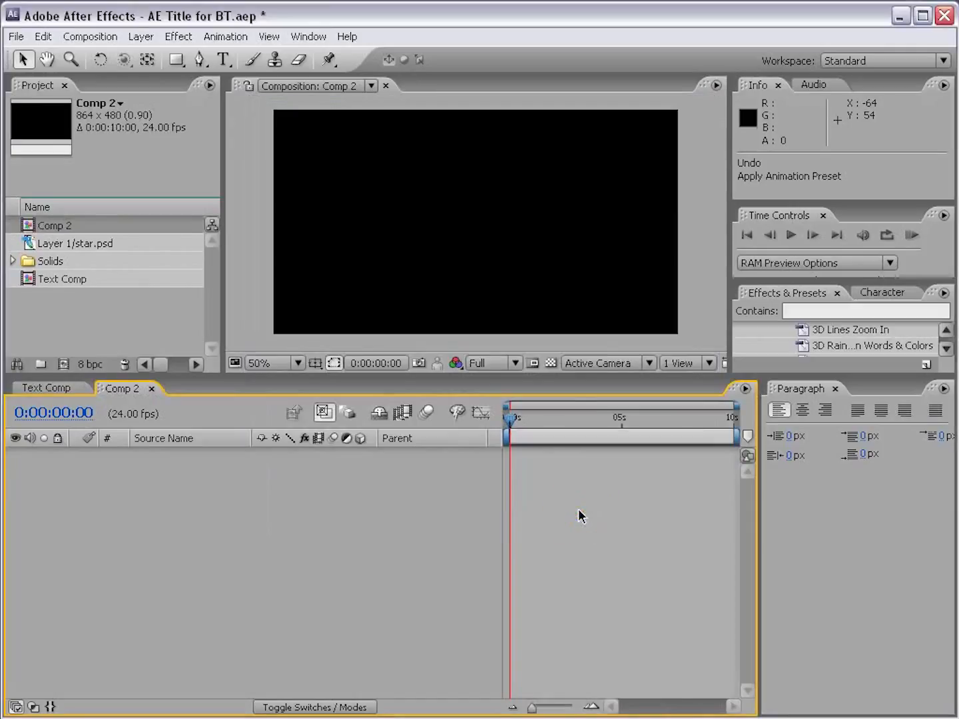
pyautogui.click(267, 187)
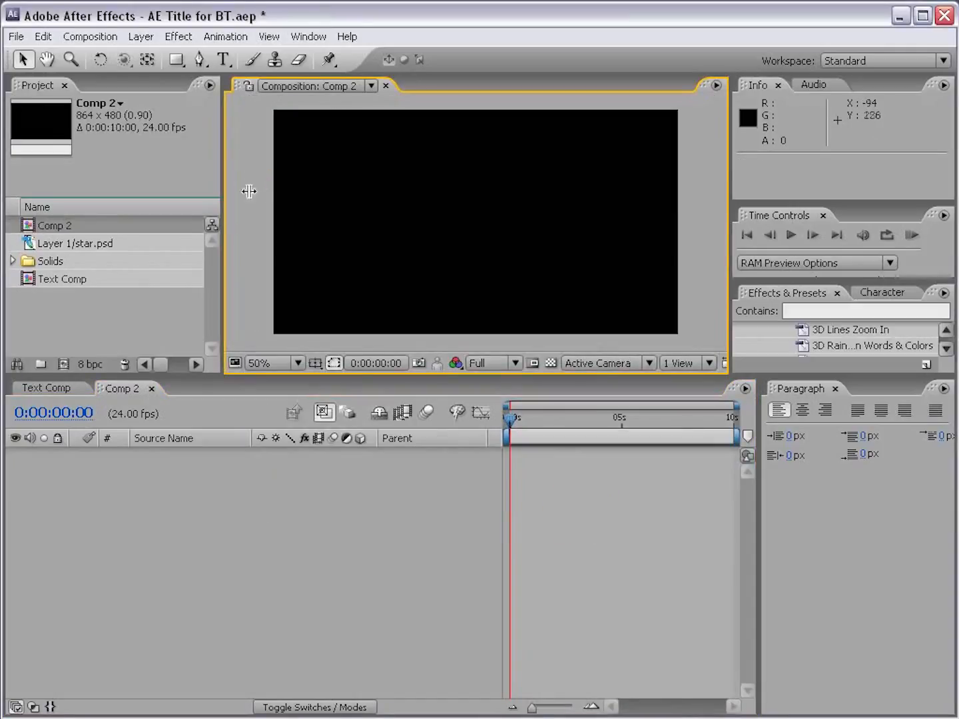
# Step: Place the star.psd artwork in the new composition, vertically centred and slightly left of the middle
pyautogui.click(49, 245)
pyautogui.click(48, 245)
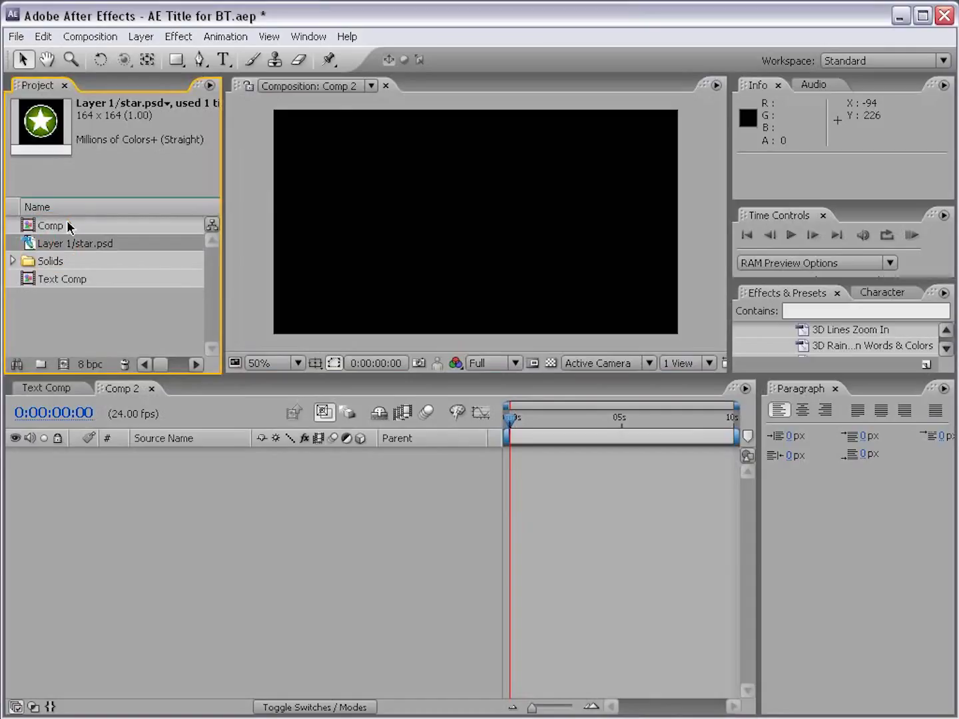
pyautogui.moveTo(28, 247); pyautogui.dragTo(407, 220)
pyautogui.click(402, 282)
pyautogui.click(419, 237)
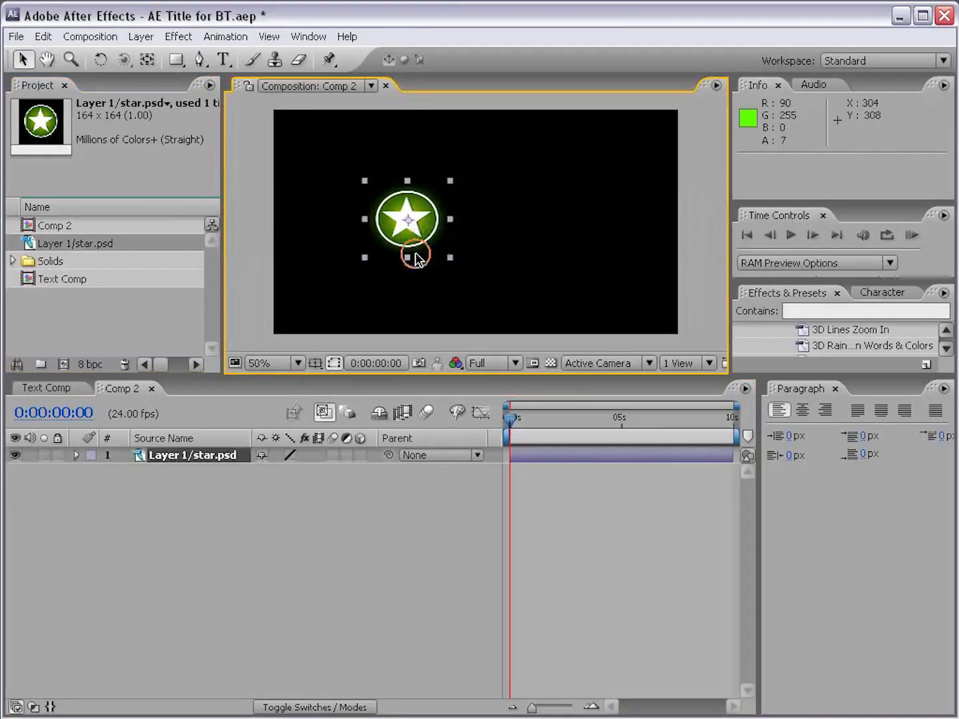
# Step: Inspect the star's soft edges at 100% against the transparency grid, and restore the black background
pyautogui.press('.')
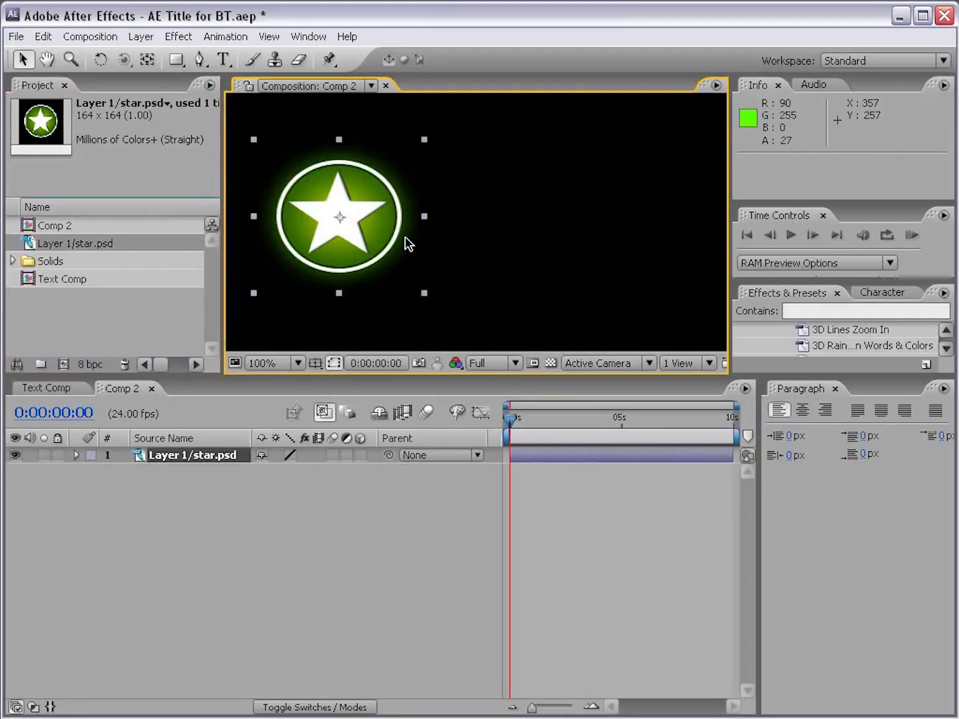
pyautogui.click(550, 363)
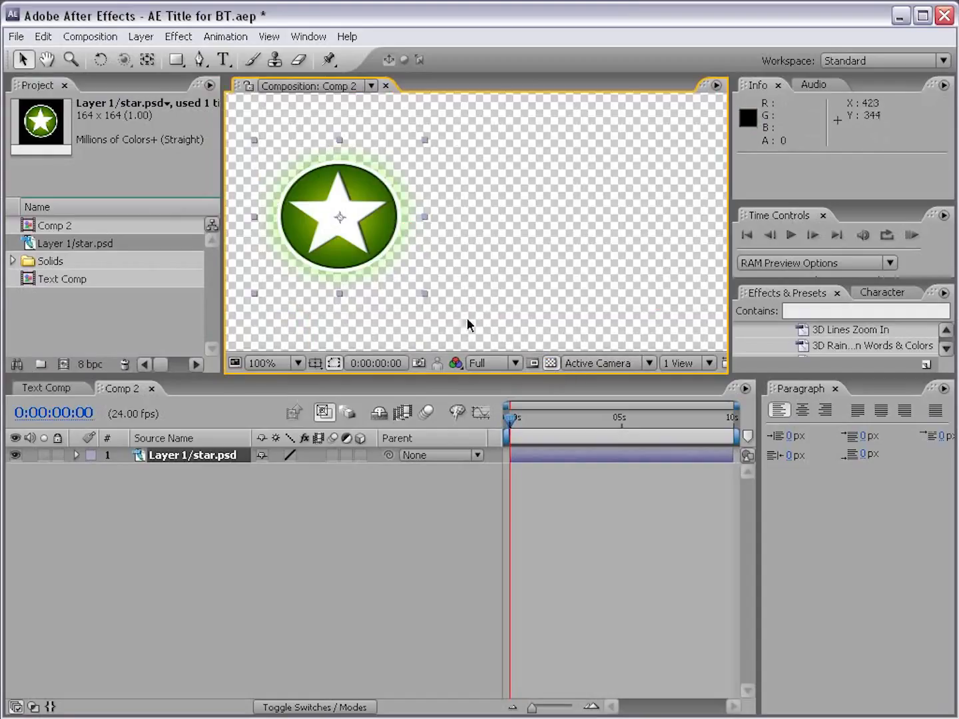
pyautogui.click(550, 363)
# Step: Add a text layer reading "AFTER EFFECTS" to the right of the star
pyautogui.click(224, 60)
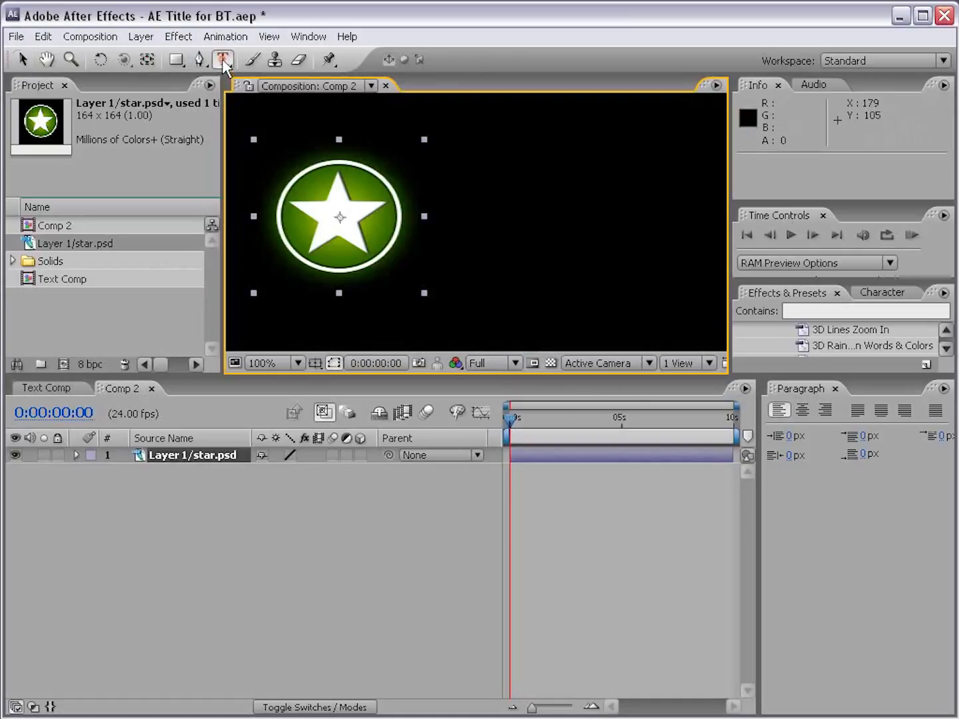
pyautogui.click(442, 197)
pyautogui.write('AFTER E')
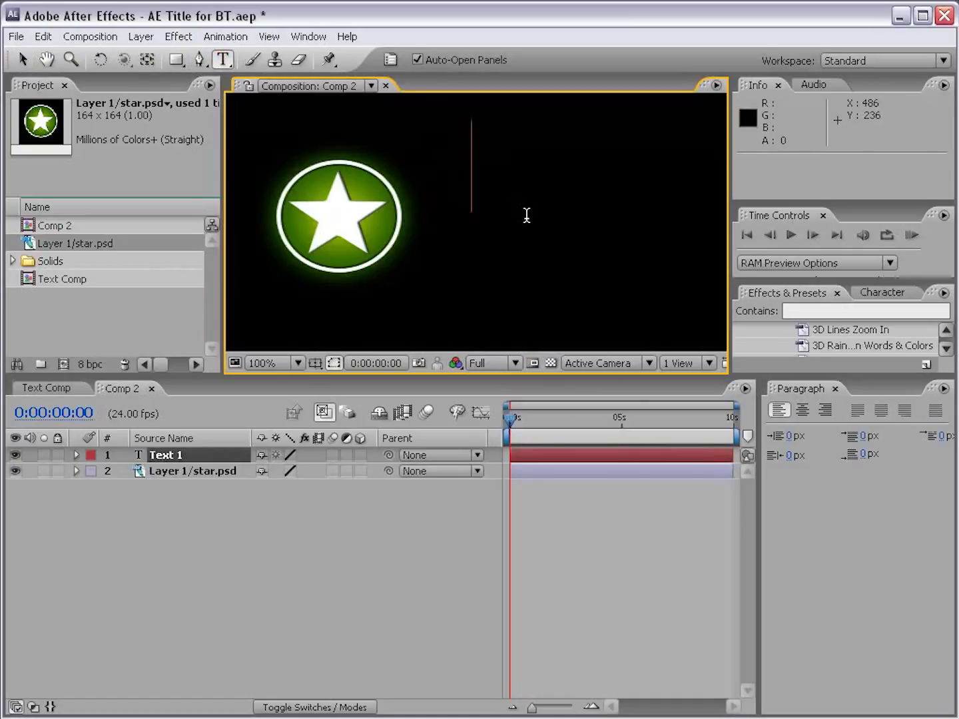
pyautogui.write('FFECT')
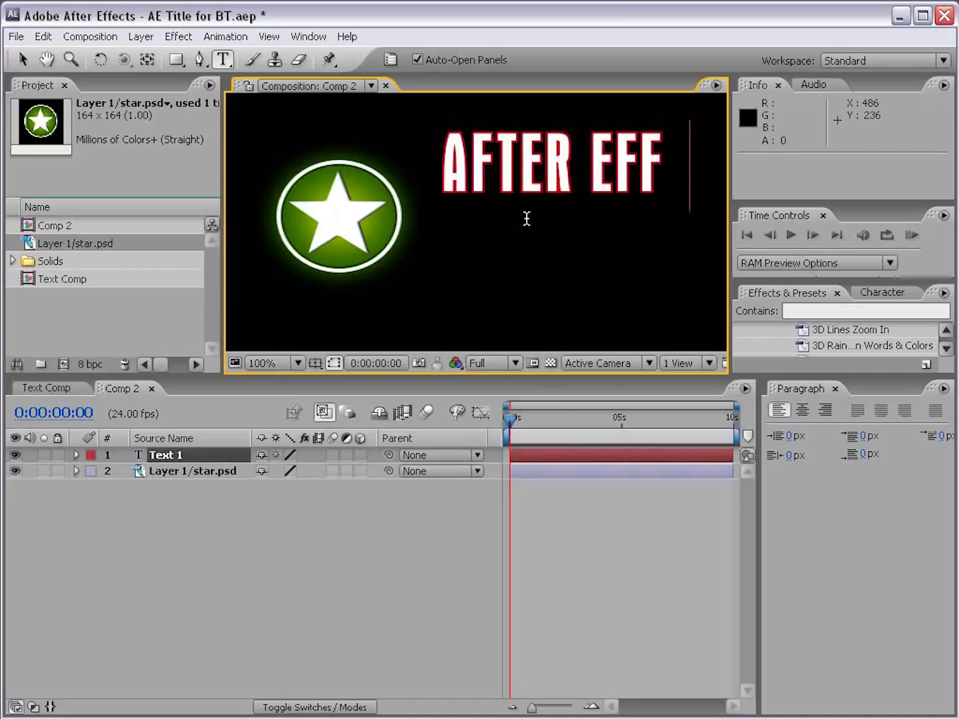
pyautogui.click(24, 60)
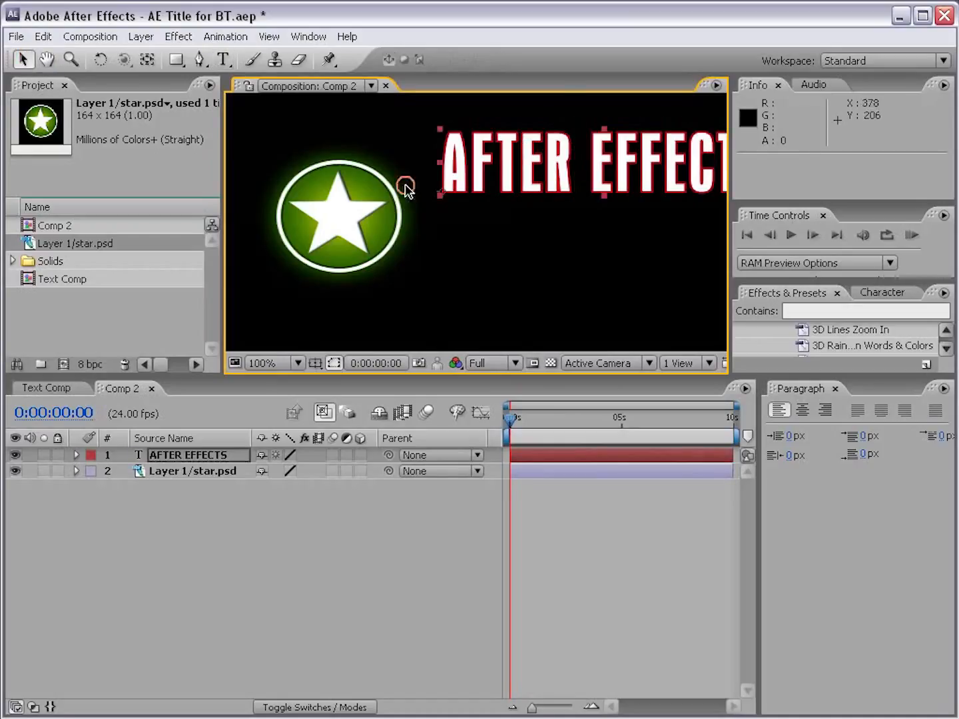
# Step: Remove the red stroke from the AFTER EFFECTS text and set its font size to 54 px
pyautogui.scroll(-1, 522, 219)
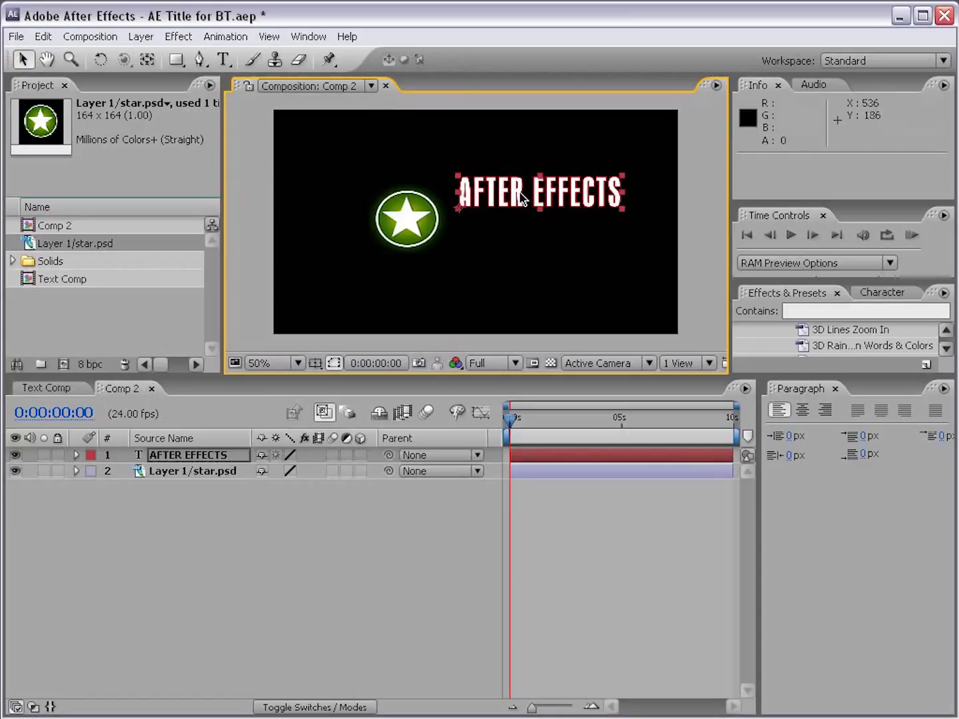
pyautogui.click(869, 291)
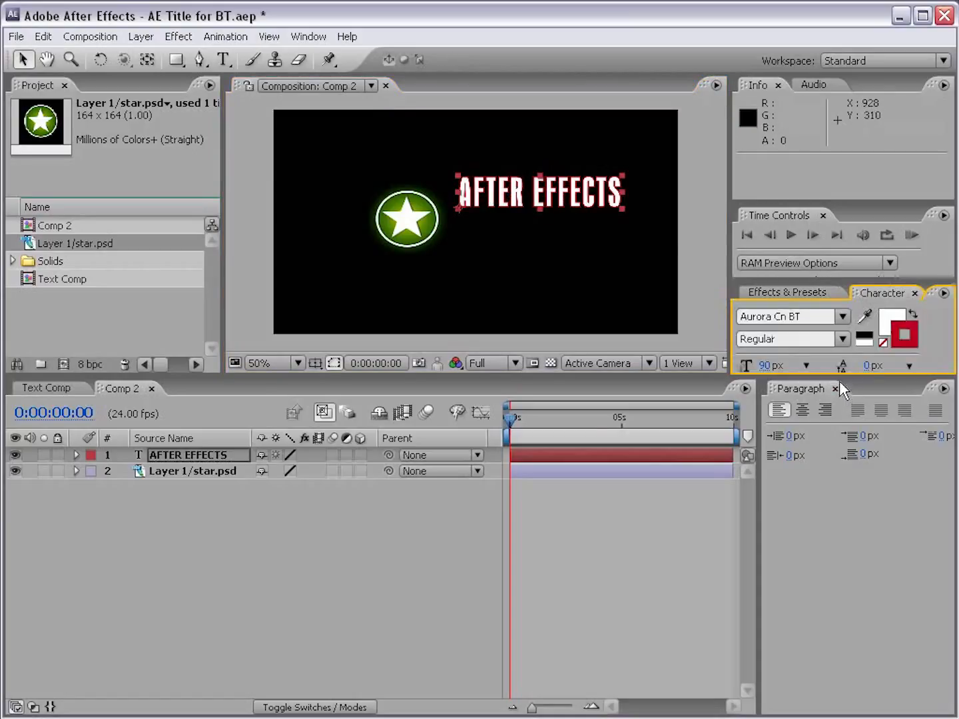
pyautogui.moveTo(839, 381); pyautogui.dragTo(839, 446)
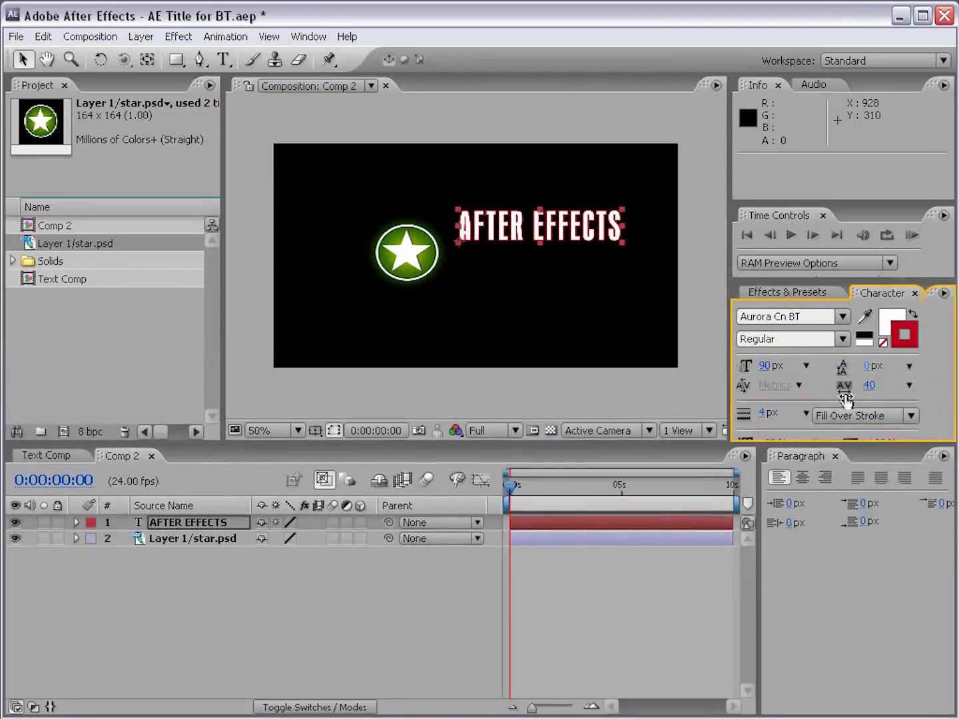
pyautogui.click(882, 341)
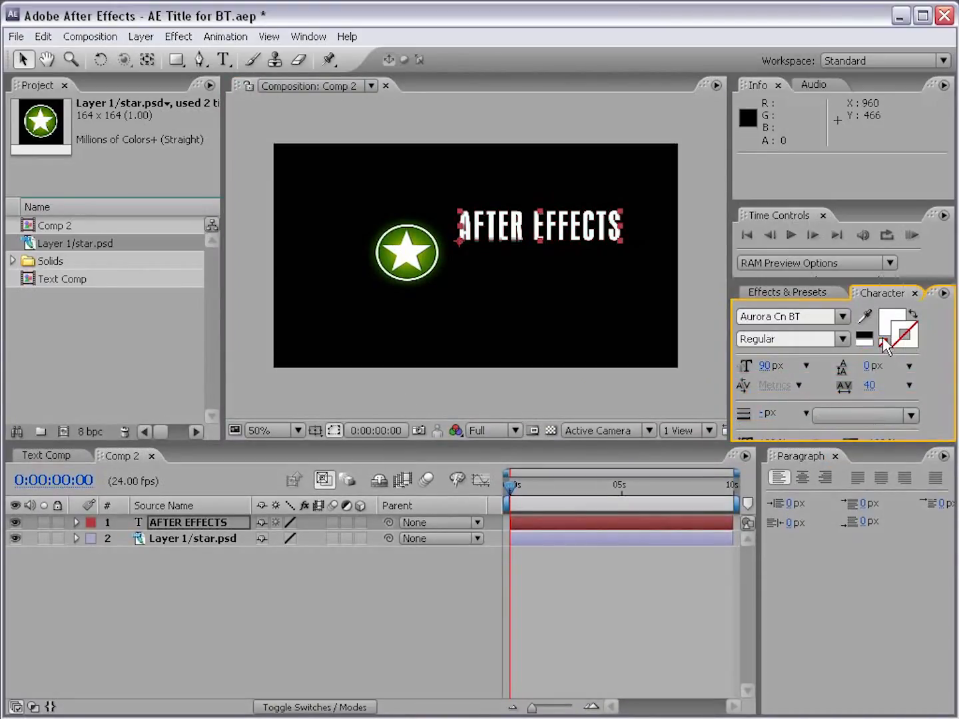
pyautogui.doubleClick(587, 228)
pyautogui.click(22, 59)
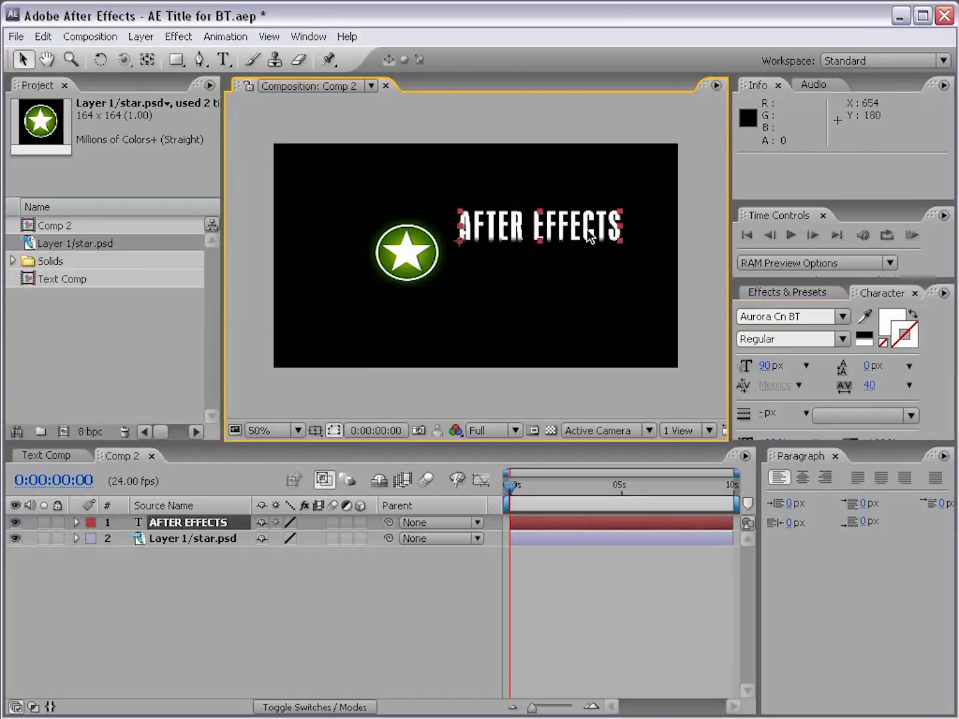
pyautogui.moveTo(764, 371); pyautogui.dragTo(731, 369)
pyautogui.click(498, 283)
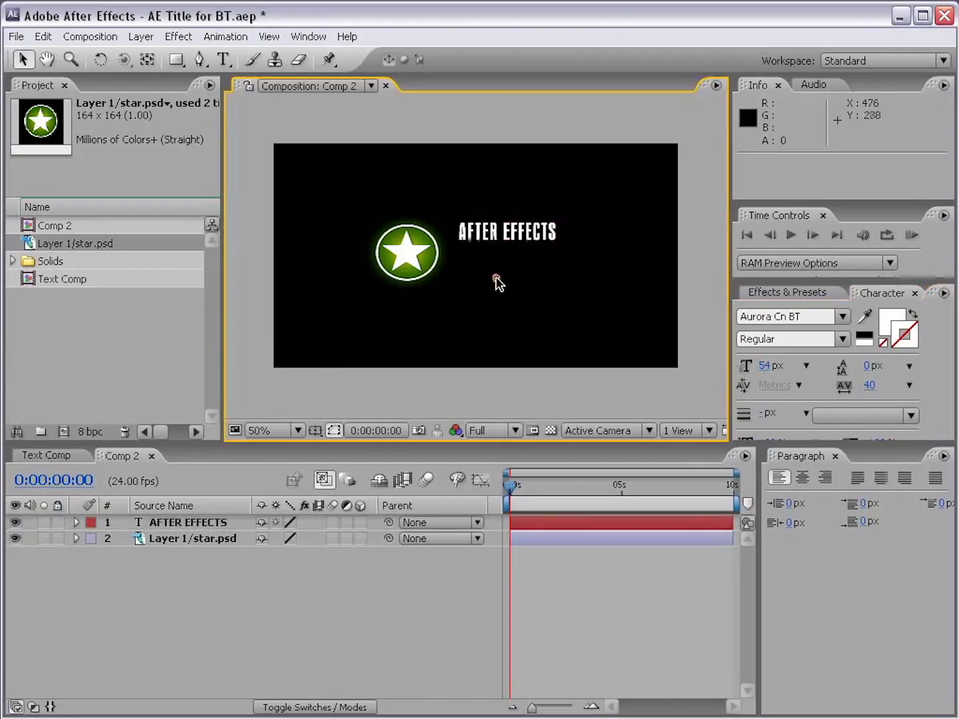
# Step: Duplicate the AFTER EFFECTS text layer and move the copy straight down below the original
pyautogui.click(488, 231)
pyautogui.click(172, 524)
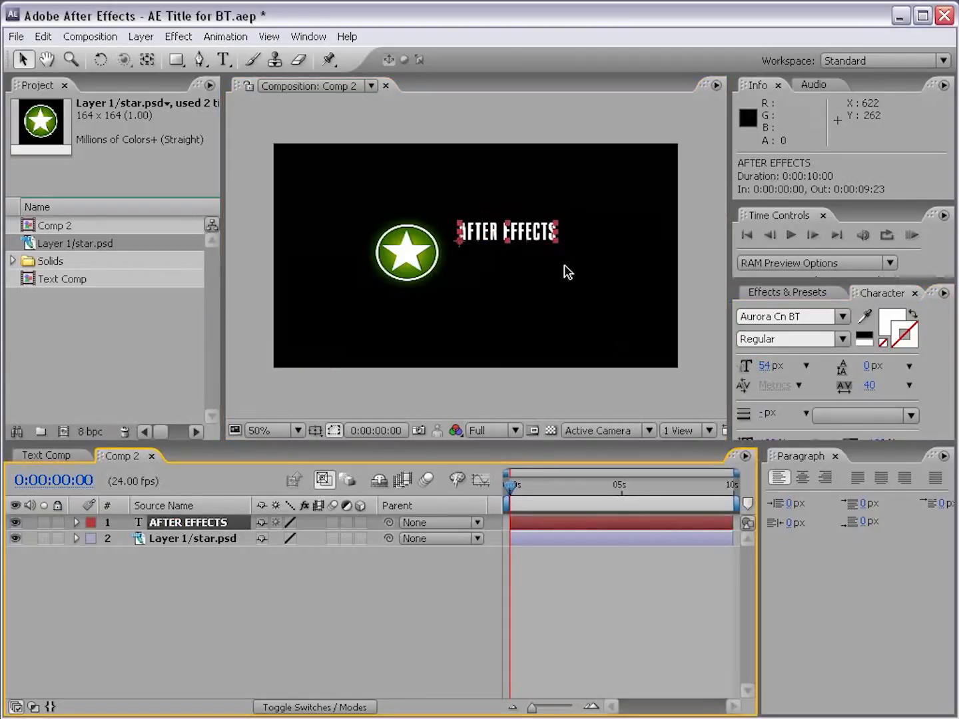
pyautogui.click(43, 36)
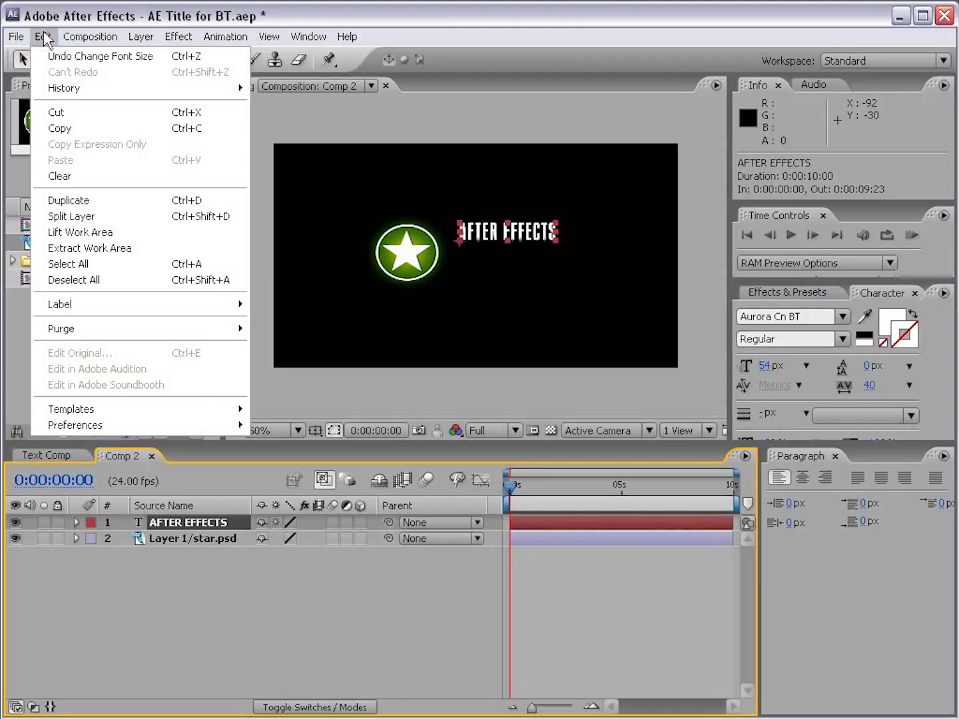
pyautogui.click(123, 202)
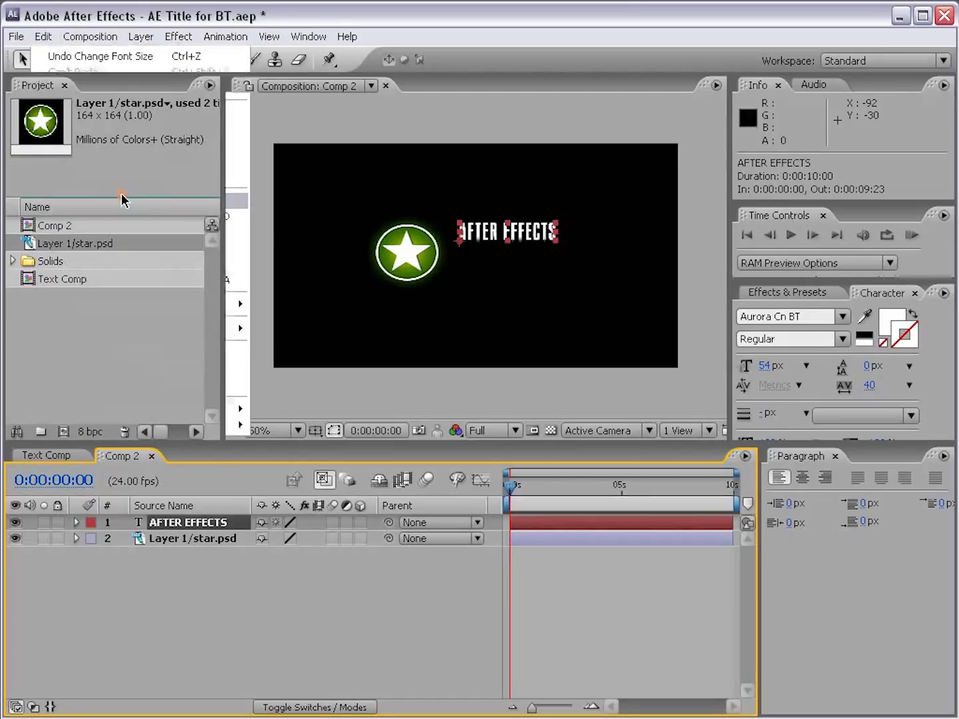
pyautogui.click(165, 536)
pyautogui.click(167, 521)
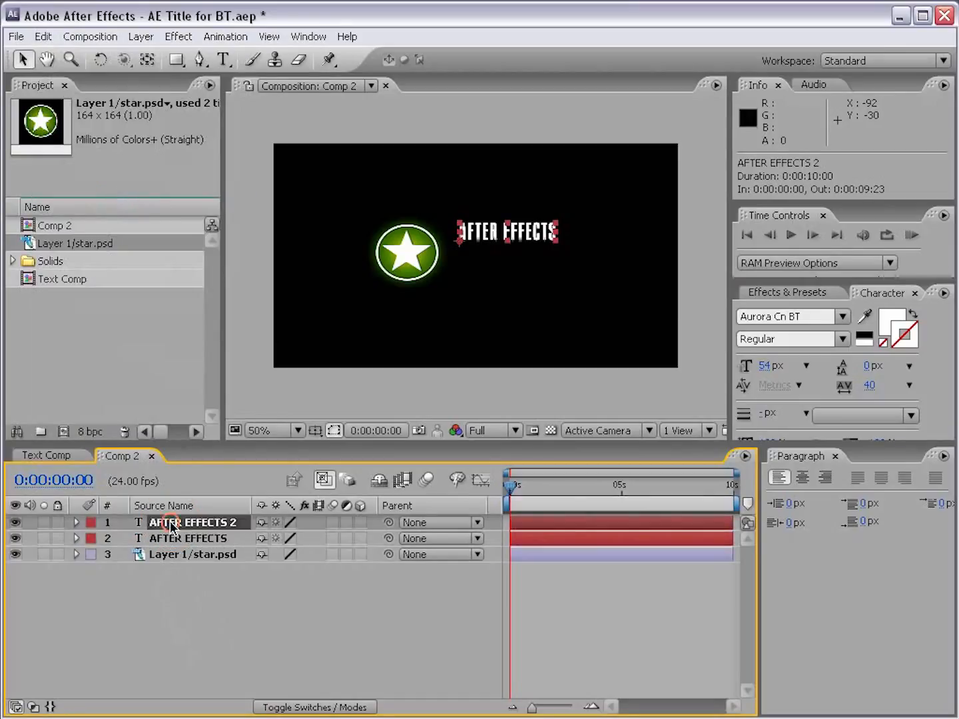
pyautogui.moveTo(530, 235); pyautogui.dragTo(529, 253)
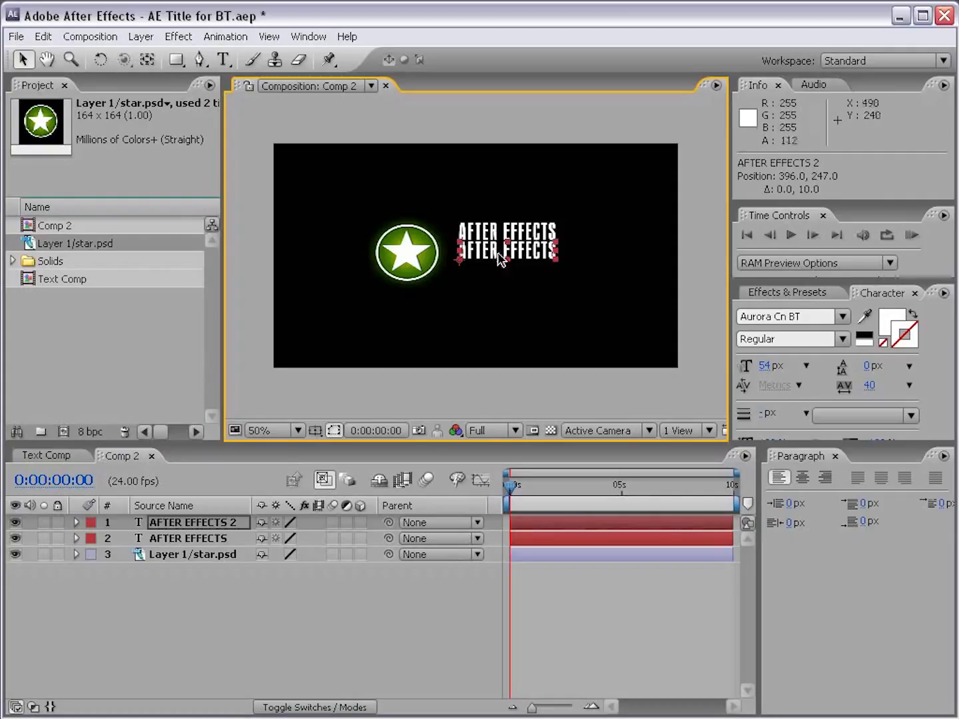
# Step: Set the duplicated text's font size to 76 px and replace its wording with "Basic Training"
pyautogui.moveTo(764, 373); pyautogui.dragTo(785, 372)
pyautogui.doubleClick(562, 252)
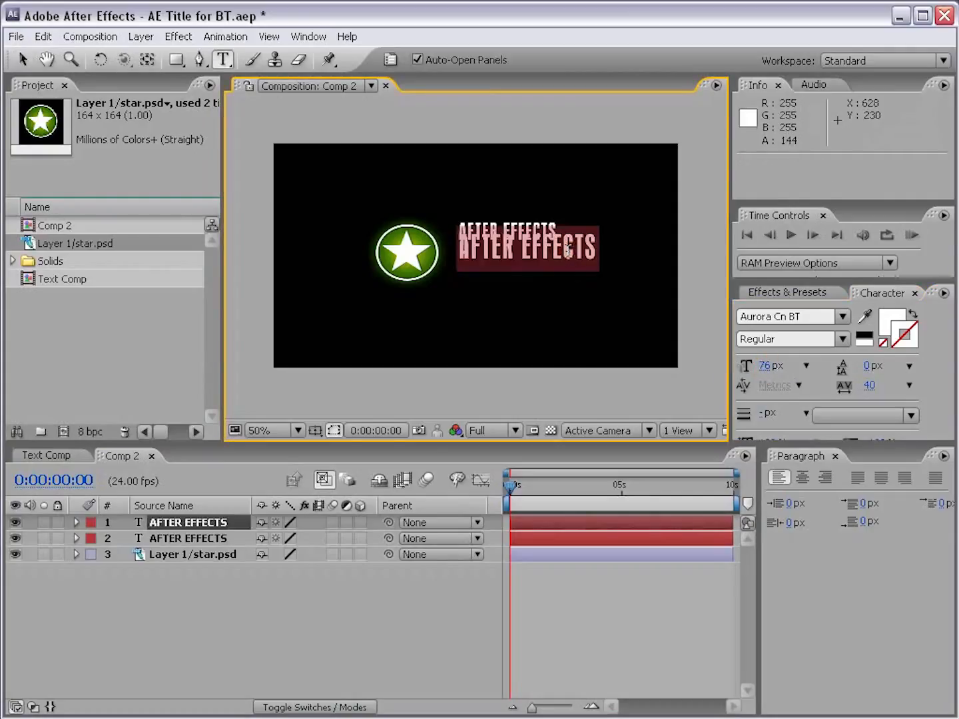
pyautogui.write('BN')
pyautogui.press('BackSpace')
pyautogui.press('BackSpace')
pyautogui.write('BA')
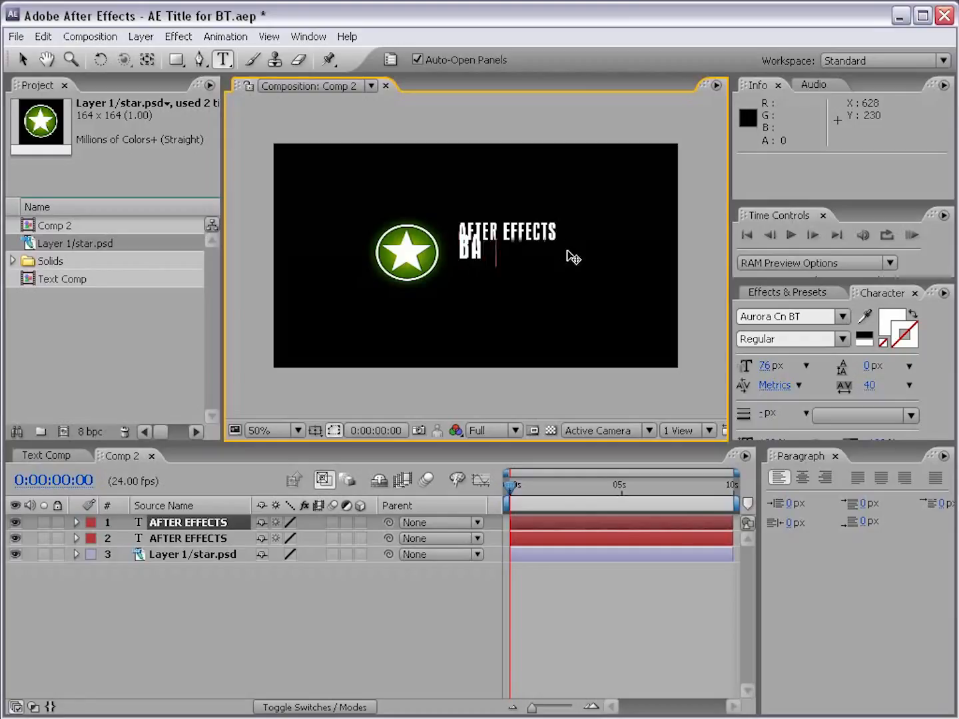
pyautogui.write('SIC Training')
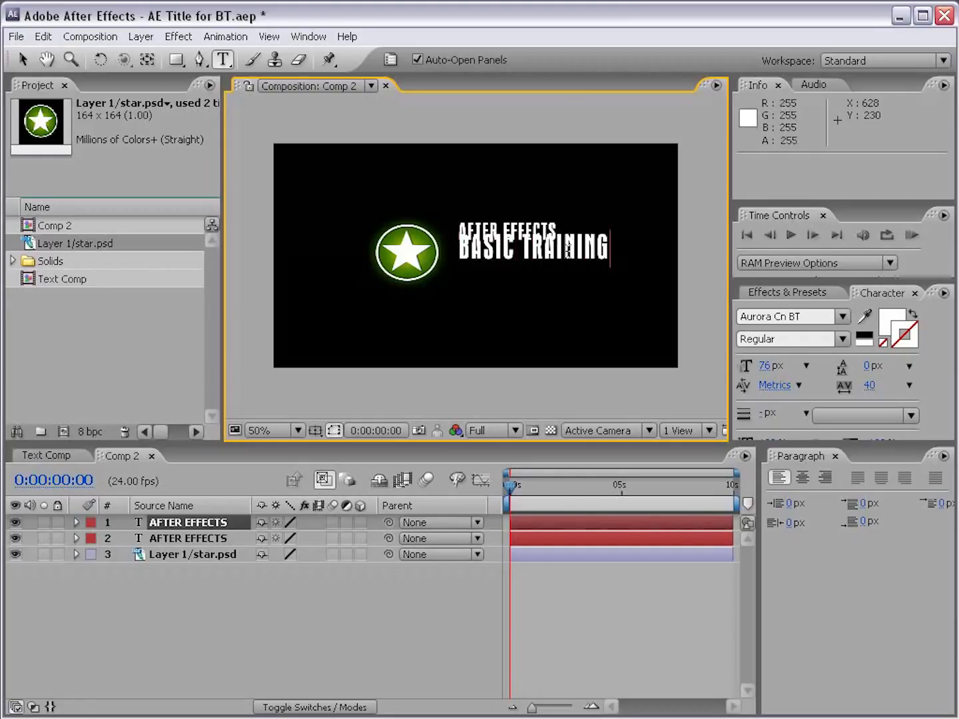
pyautogui.click(24, 60)
# Step: Move the Basic Training text down clear of AFTER EFFECTS, and nudge AFTER EFFECTS slightly down toward it
pyautogui.moveTo(787, 282); pyautogui.dragTo(784, 210)
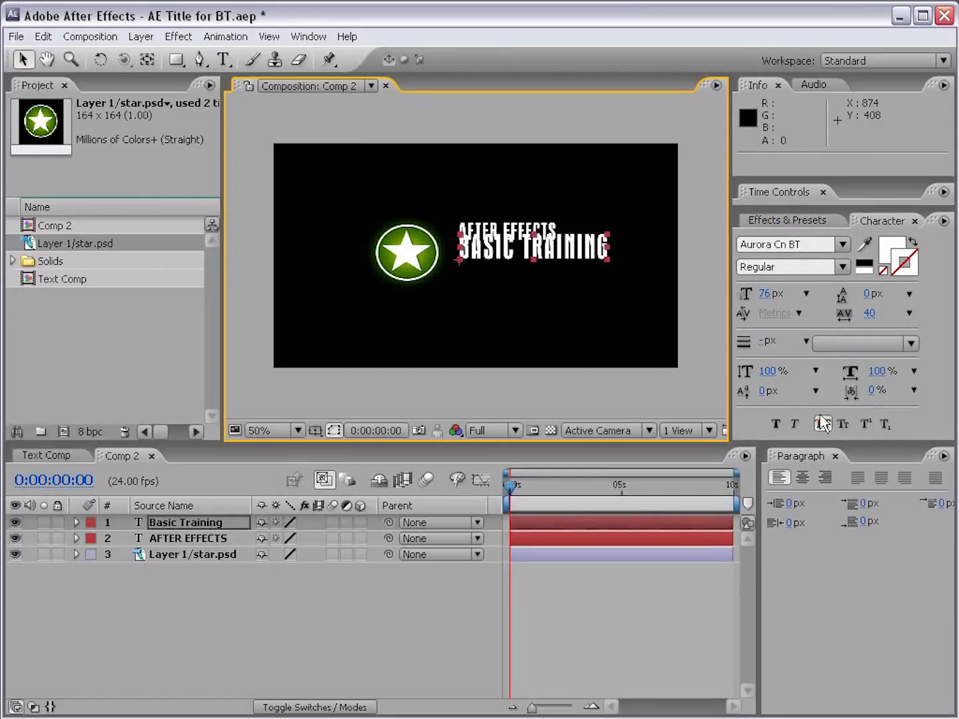
pyautogui.click(823, 423)
pyautogui.moveTo(496, 254); pyautogui.dragTo(496, 264)
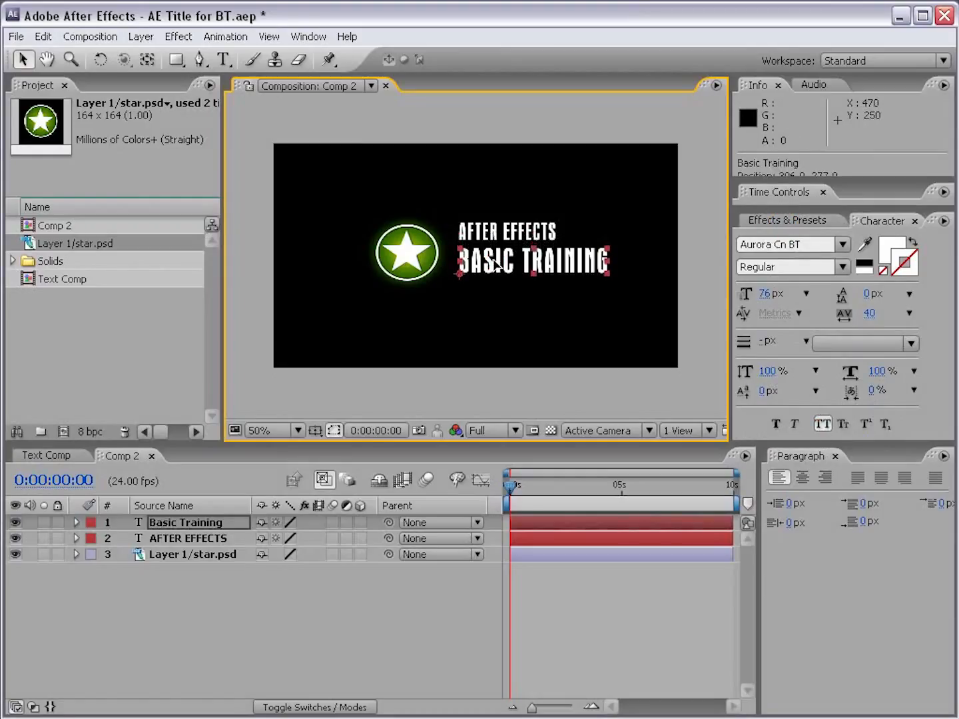
pyautogui.click(493, 282)
pyautogui.click(488, 261)
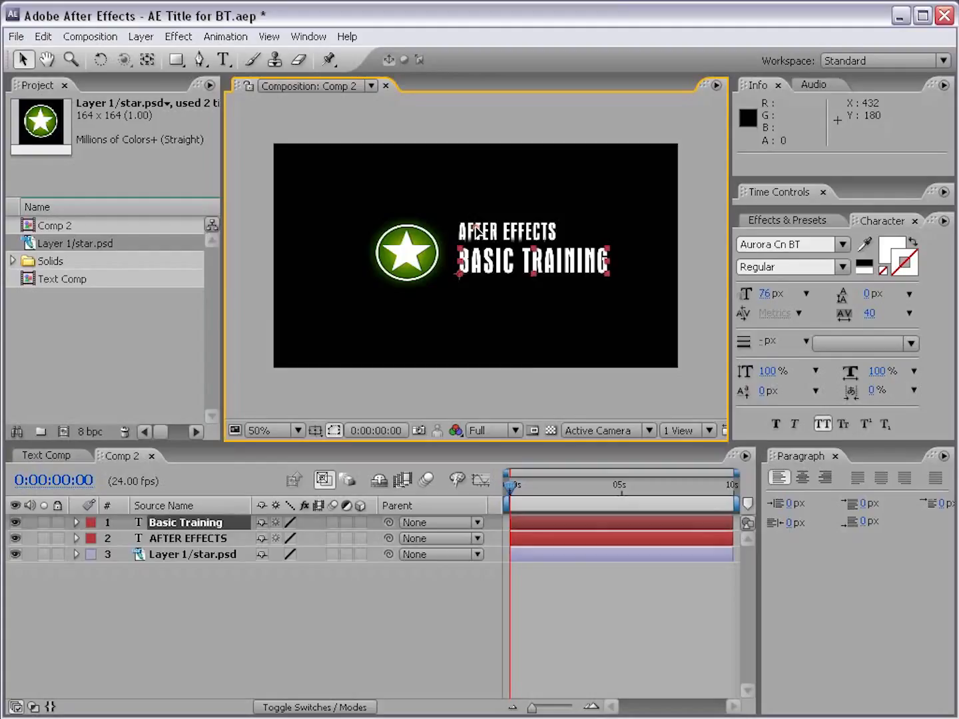
pyautogui.click(476, 229)
pyautogui.press('Down')
pyautogui.press('Down')
pyautogui.click(505, 390)
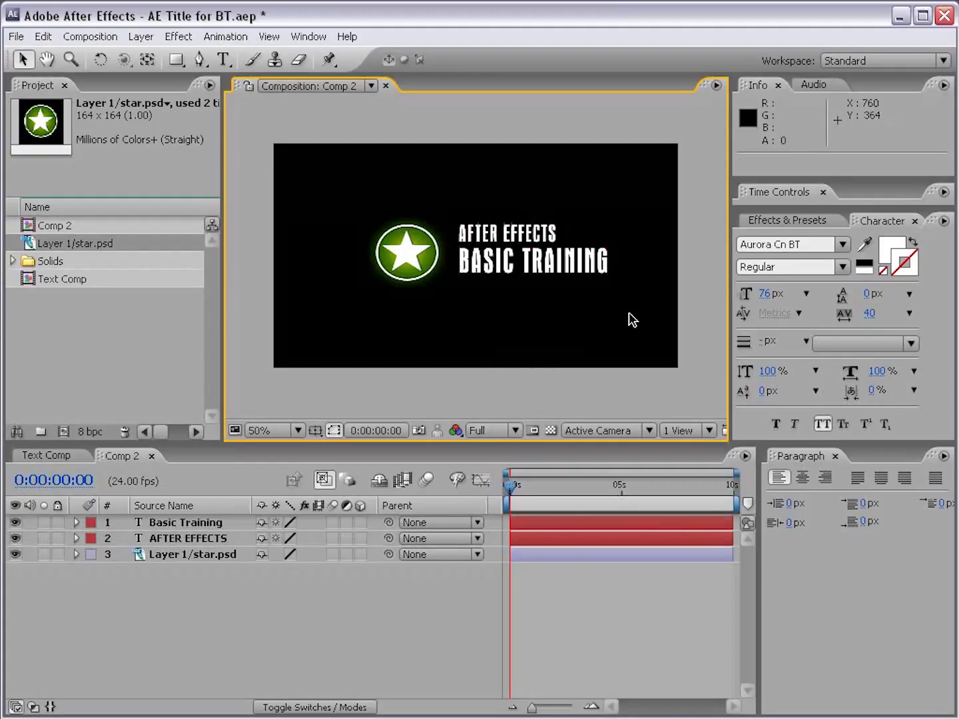
# Step: Move both text layers together slightly down and closer to the star, and parent them to the star layer
pyautogui.click(471, 247)
pyautogui.keyDown('shift'); pyautogui.click(469, 256); pyautogui.keyUp('shift')
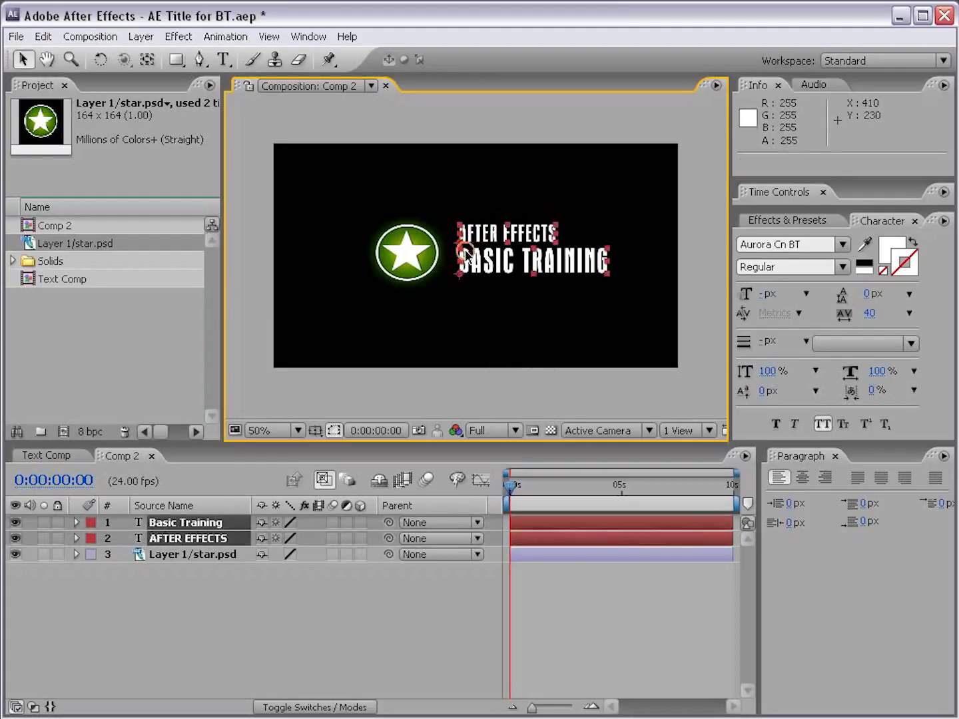
pyautogui.moveTo(488, 233); pyautogui.dragTo(482, 237)
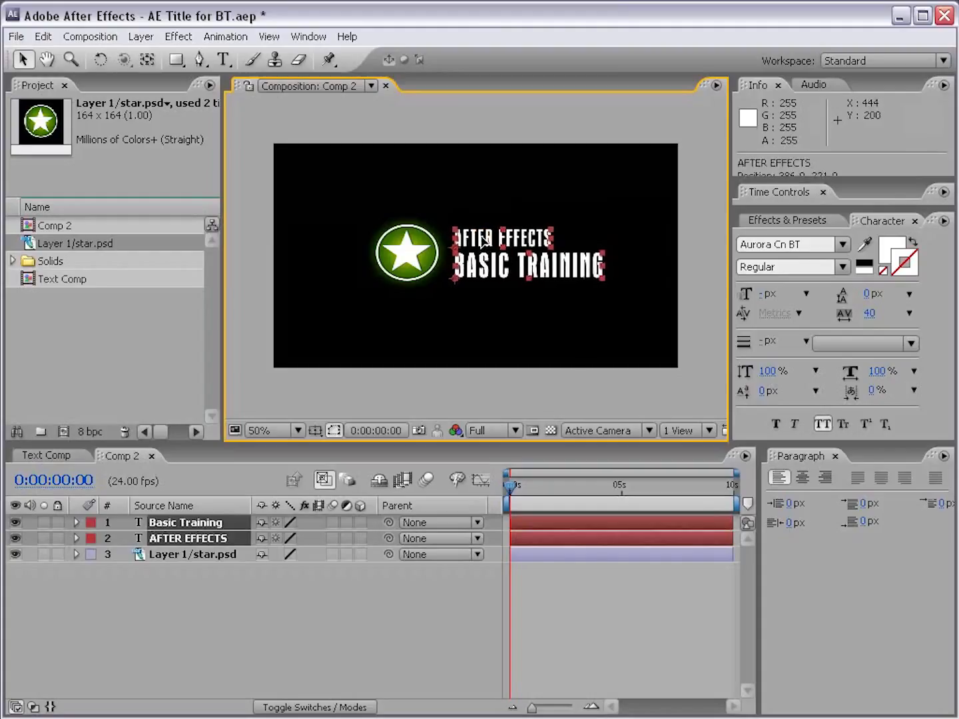
pyautogui.click(502, 331)
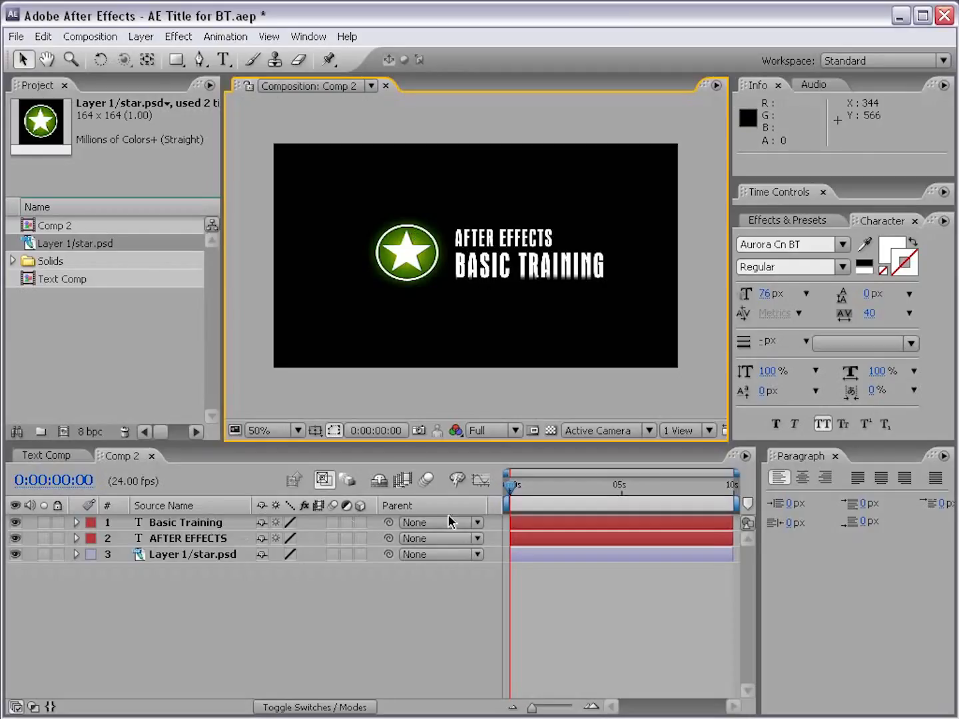
pyautogui.moveTo(392, 542); pyautogui.dragTo(197, 554)
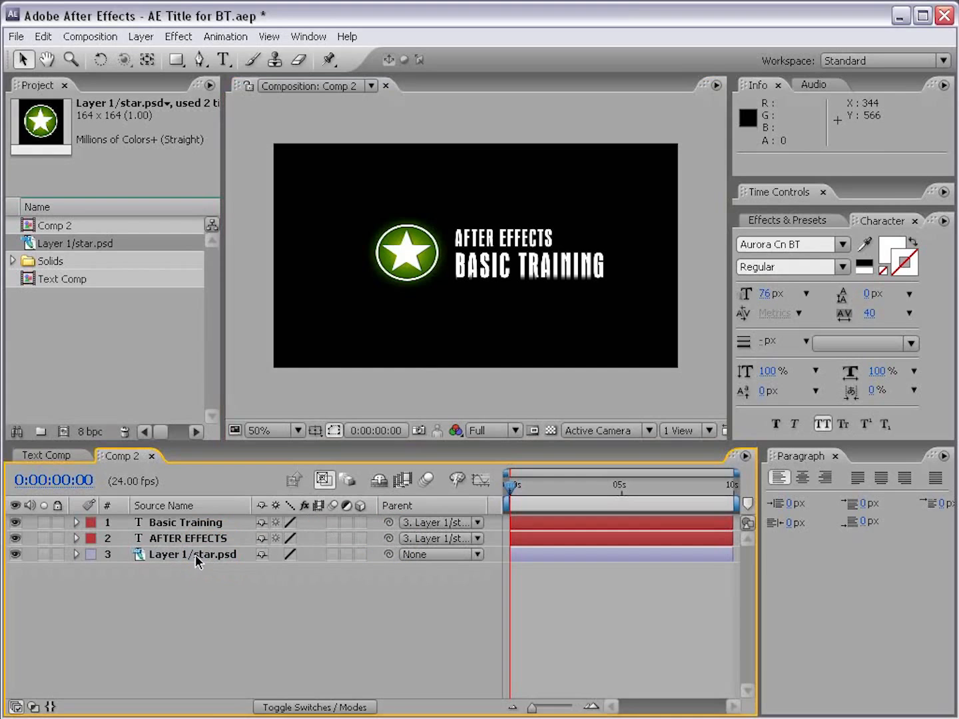
# Step: Try rotating the star layer slightly together with its parented text layers, and undo the rotation
pyautogui.click(203, 554)
pyautogui.press('w')
pyautogui.moveTo(371, 261); pyautogui.dragTo(374, 249)
pyautogui.hotkey('ctrl', 'z')
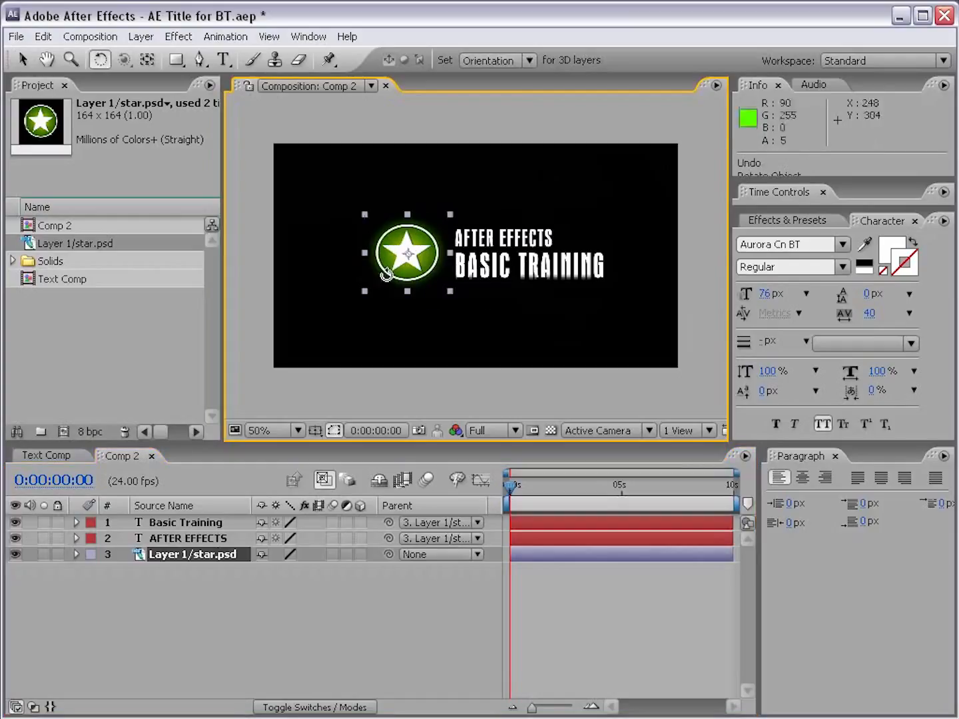
# Step: Undo the parenting of both text layers to the star and return to the Selection tool
pyautogui.hotkey('ctrl', 'z')
pyautogui.click(320, 567)
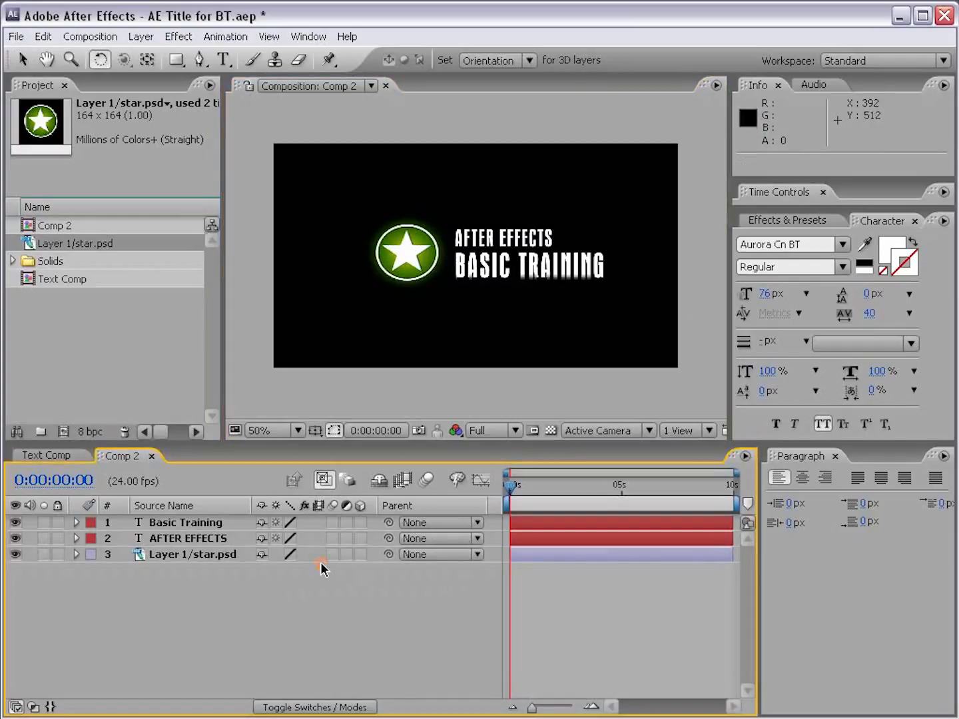
pyautogui.click(23, 60)
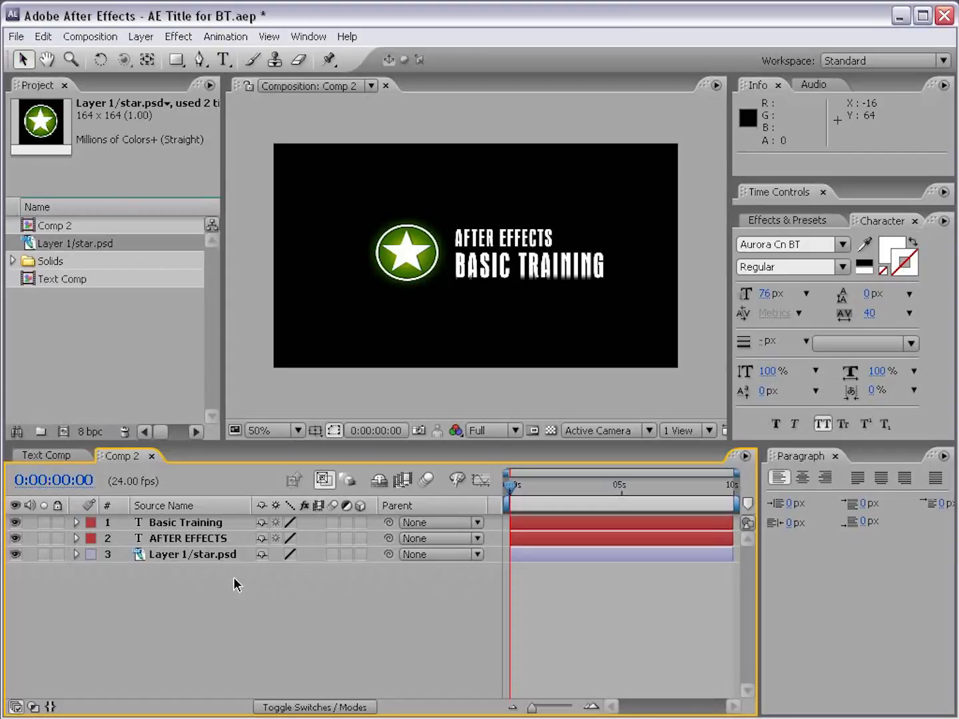
# Step: Pre-compose both text layers and the star layer into a composition named LOGO, moving all attributes into it
pyautogui.click(185, 526)
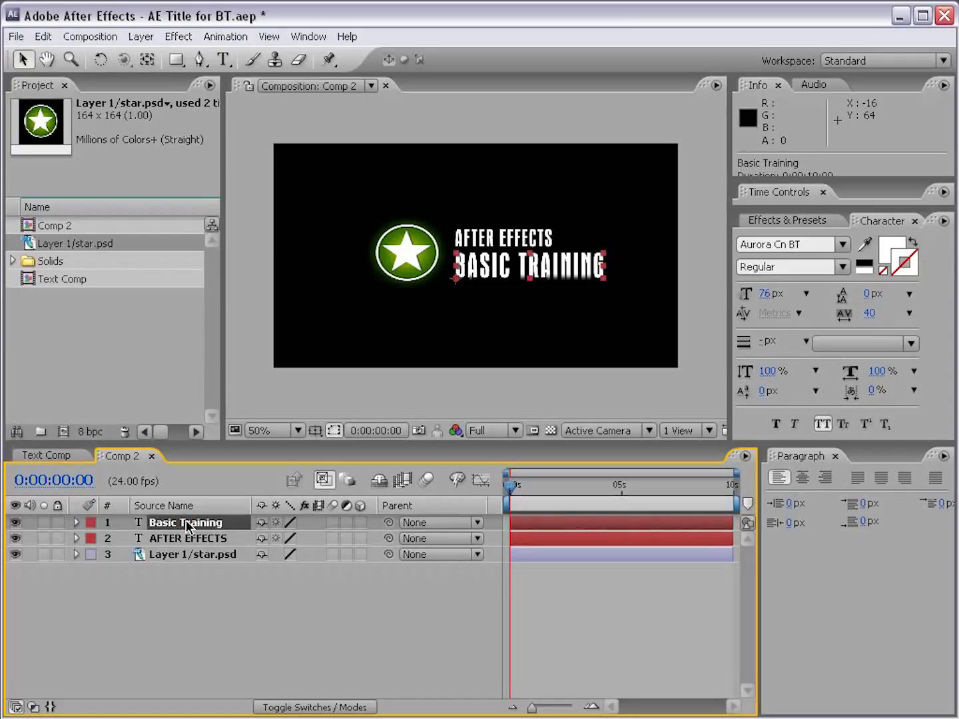
pyautogui.keyDown('shift'); pyautogui.click(188, 554); pyautogui.keyUp('shift')
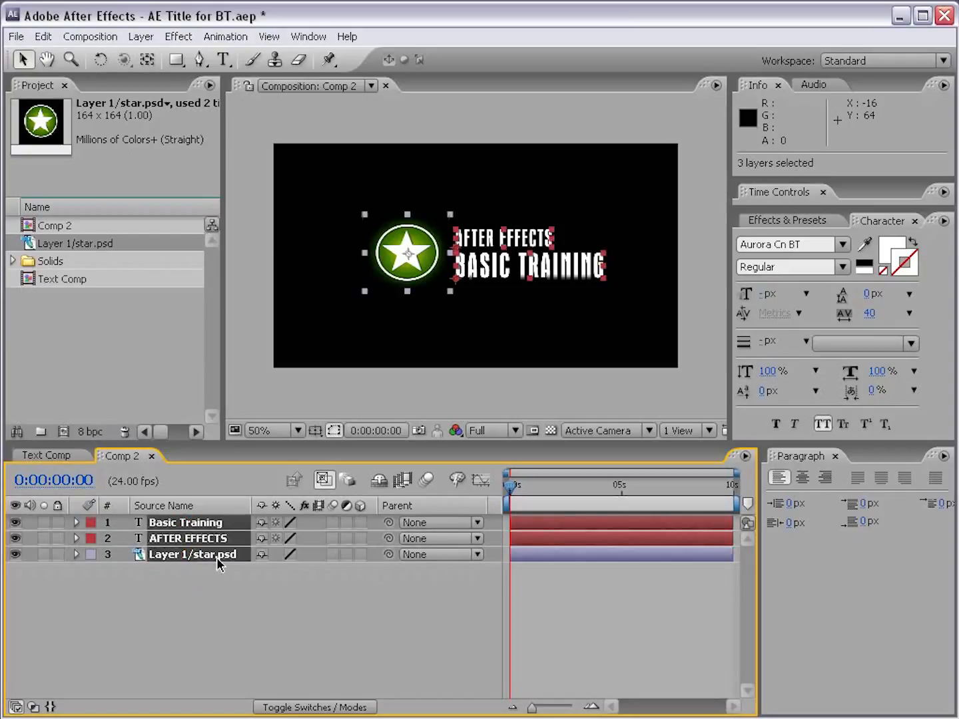
pyautogui.click(142, 38)
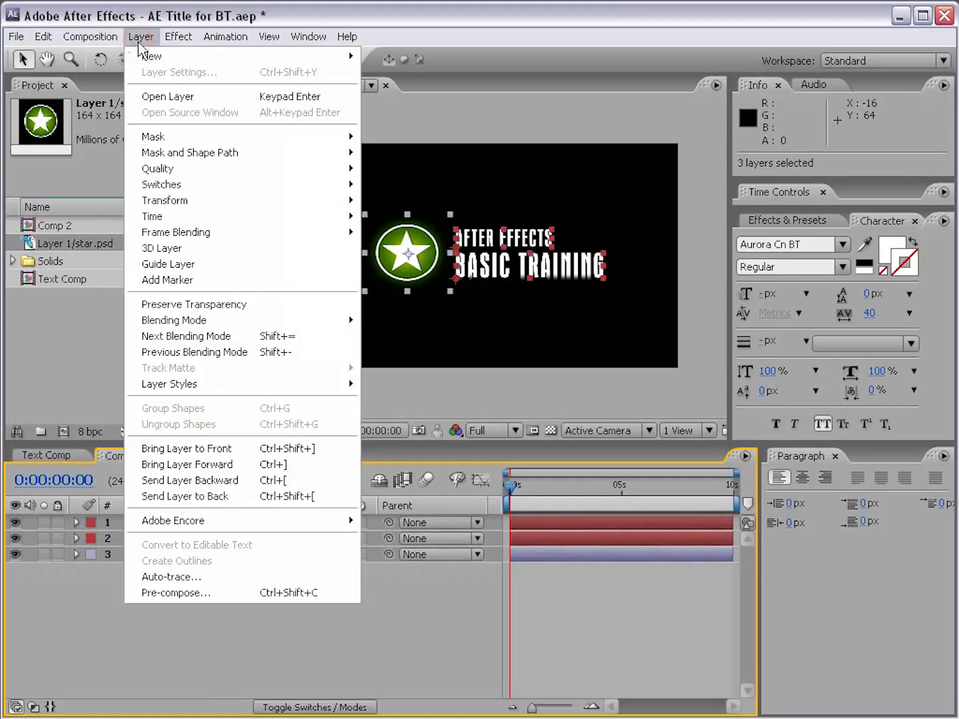
pyautogui.click(177, 595)
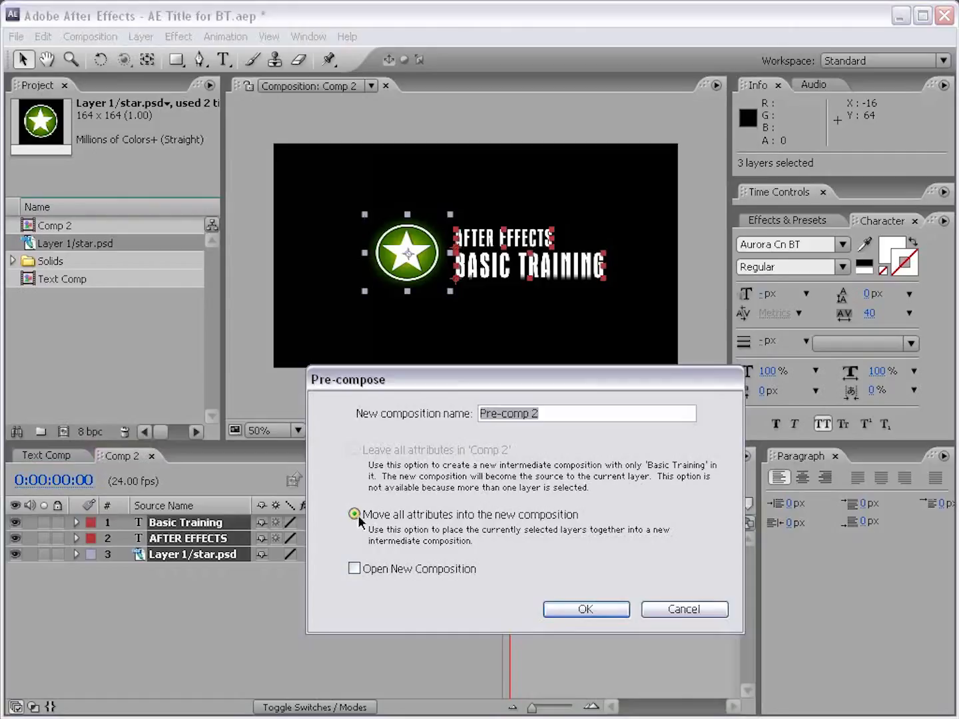
pyautogui.moveTo(573, 417); pyautogui.dragTo(452, 417)
pyautogui.write('LOGO')
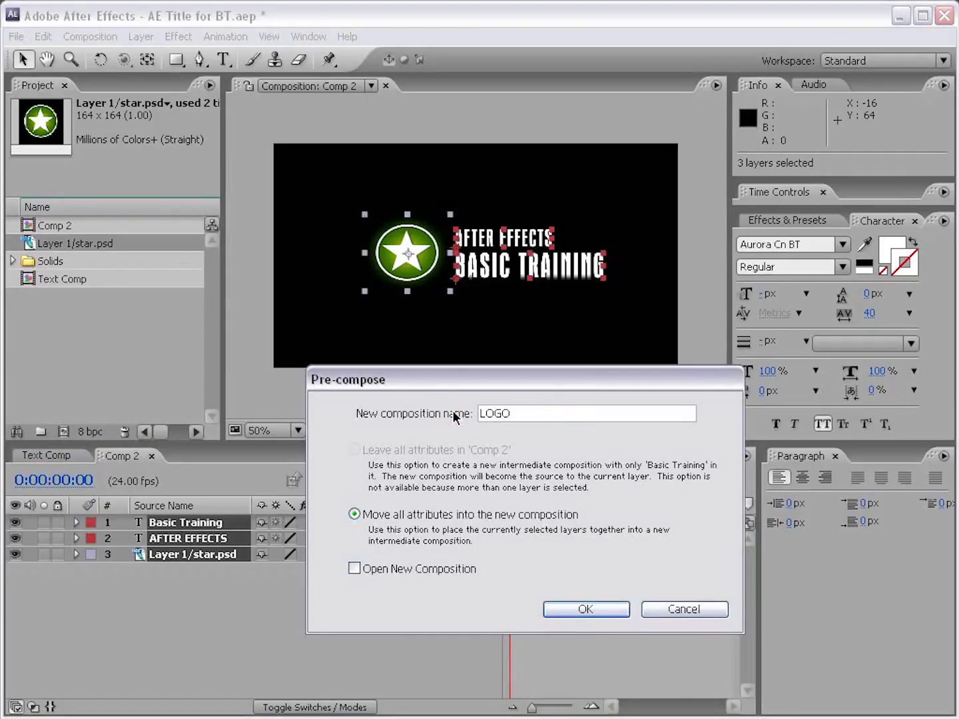
pyautogui.click(586, 608)
pyautogui.click(202, 589)
# Step: Try moving the LOGO layer as a single unit within Comp 2, and undo the move
pyautogui.click(160, 522)
pyautogui.click(173, 536)
pyautogui.click(164, 524)
pyautogui.moveTo(491, 237); pyautogui.dragTo(522, 252)
pyautogui.hotkey('ctrl', 'z')
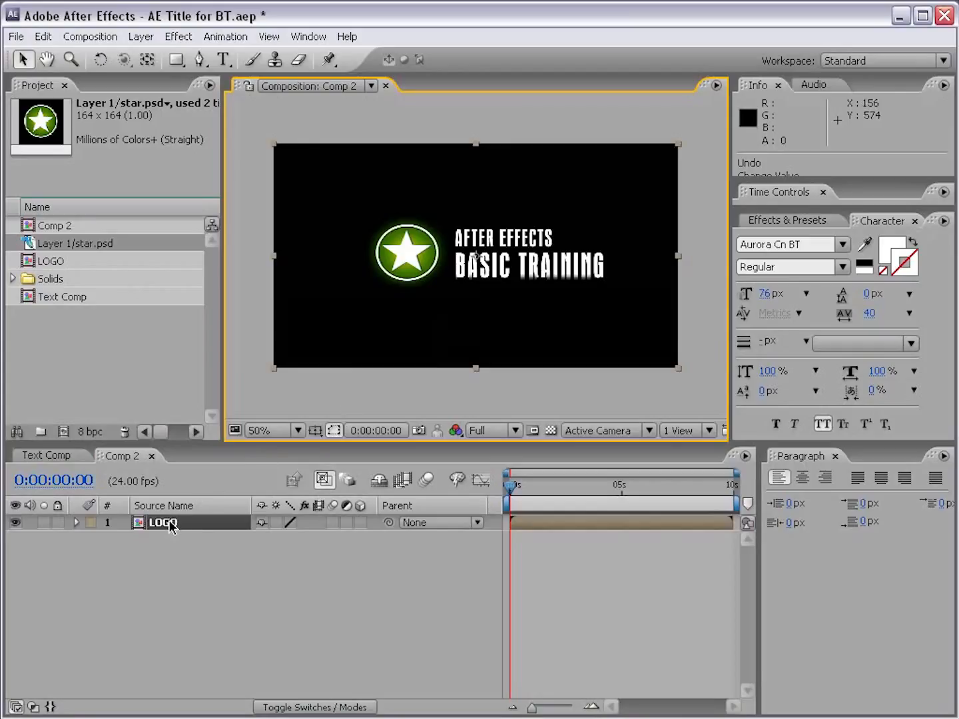
# Step: Open the LOGO composition to examine the layers inside it, and close it to return to Comp 2
pyautogui.click(40, 262)
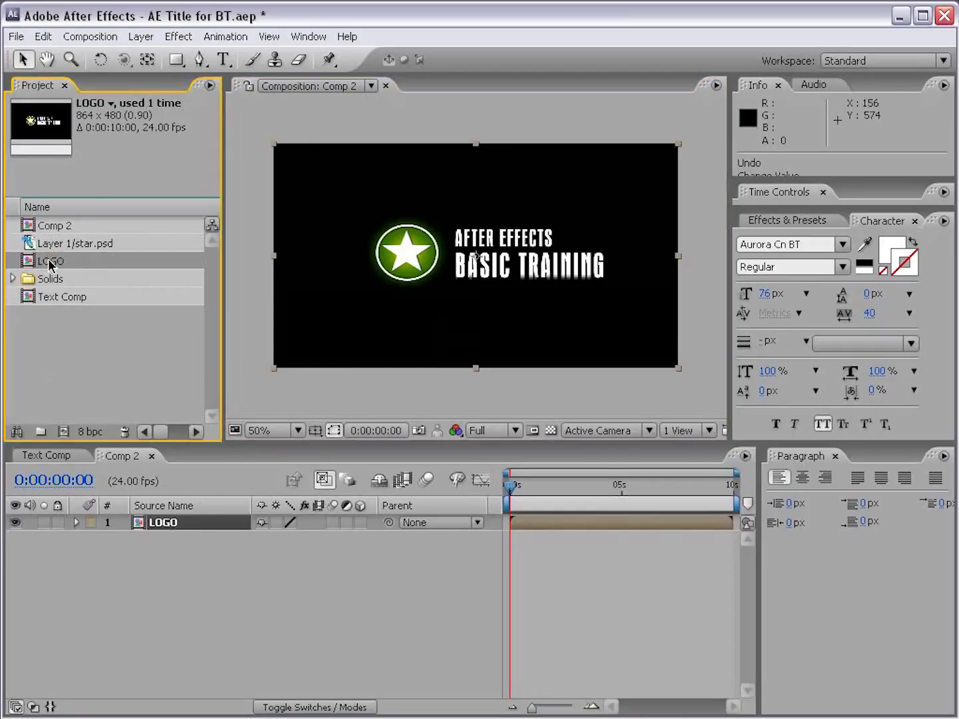
pyautogui.doubleClick(28, 259)
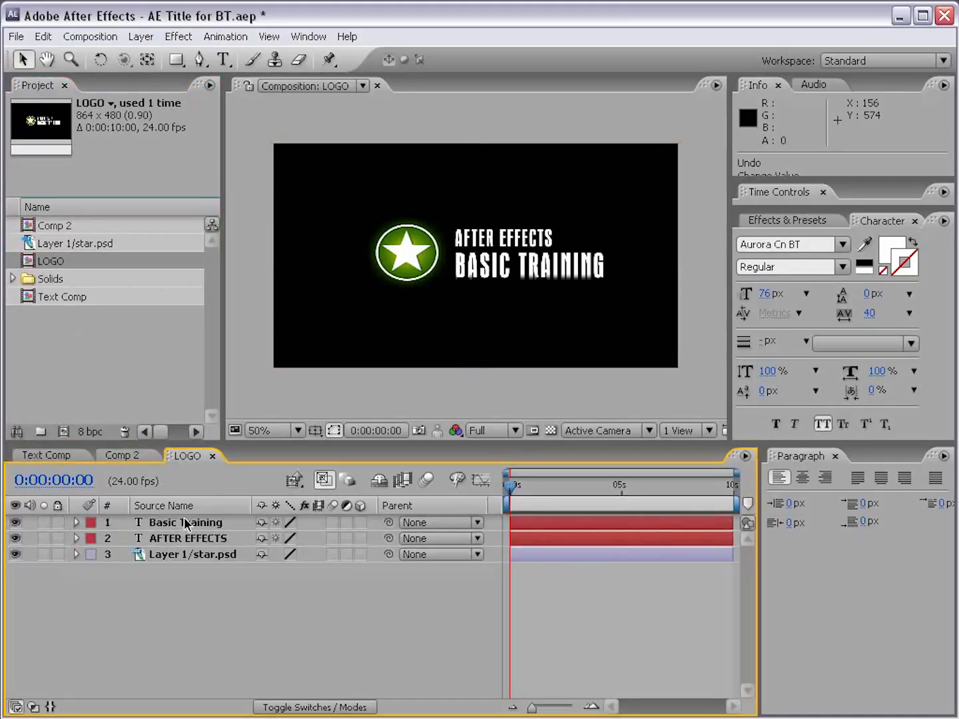
pyautogui.moveTo(507, 500)
pyautogui.mouseDown()
pyautogui.moveTo(539, 500)
pyautogui.moveTo(510, 501)
pyautogui.mouseUp()
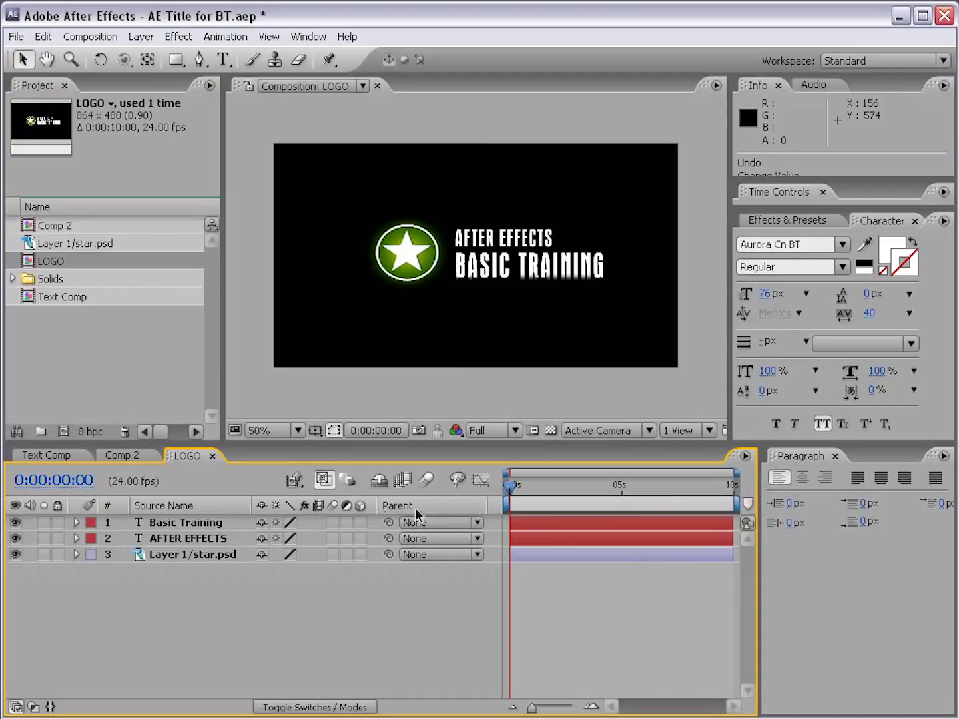
pyautogui.click(213, 456)
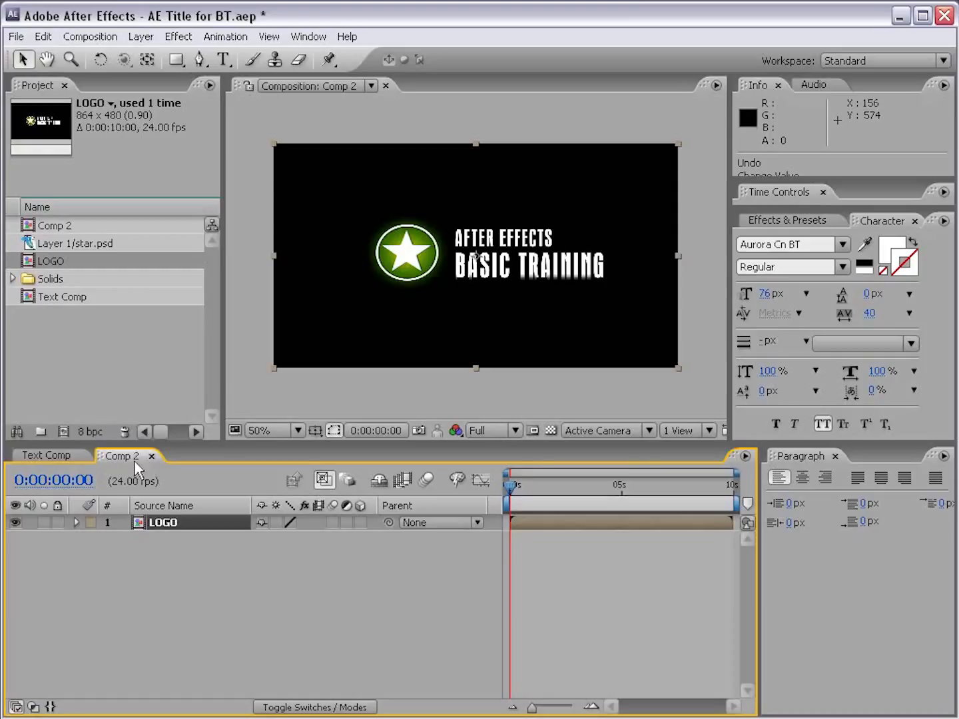
pyautogui.moveTo(510, 518); pyautogui.dragTo(489, 509)
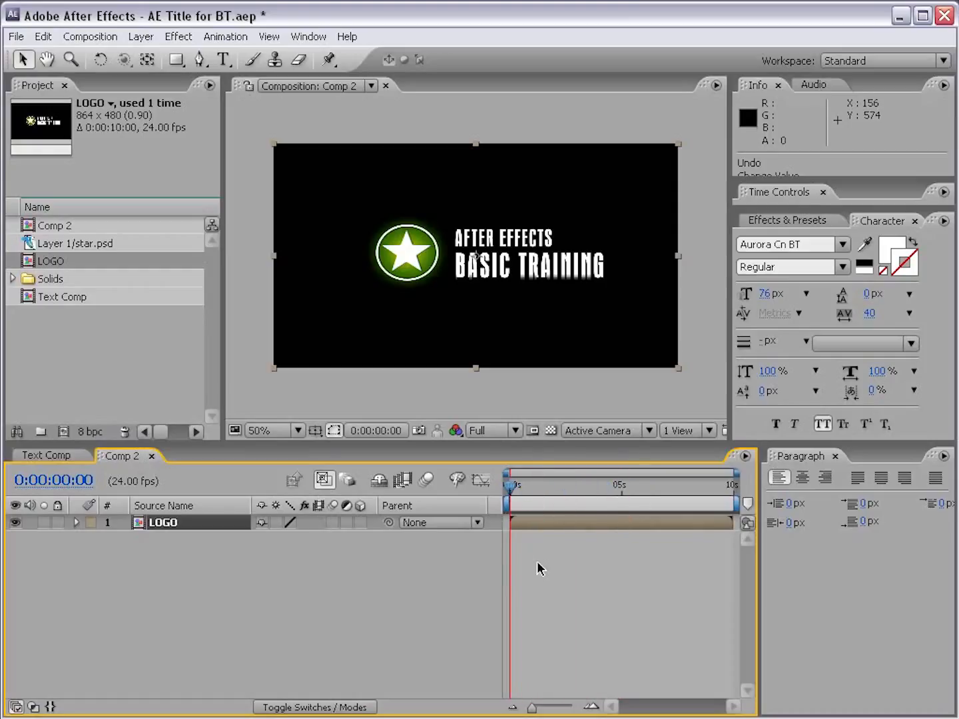
# Step: Create a black (000000) solid at composition size and place it beneath the LOGO layer
pyautogui.click(141, 37)
pyautogui.moveTo(143, 57)
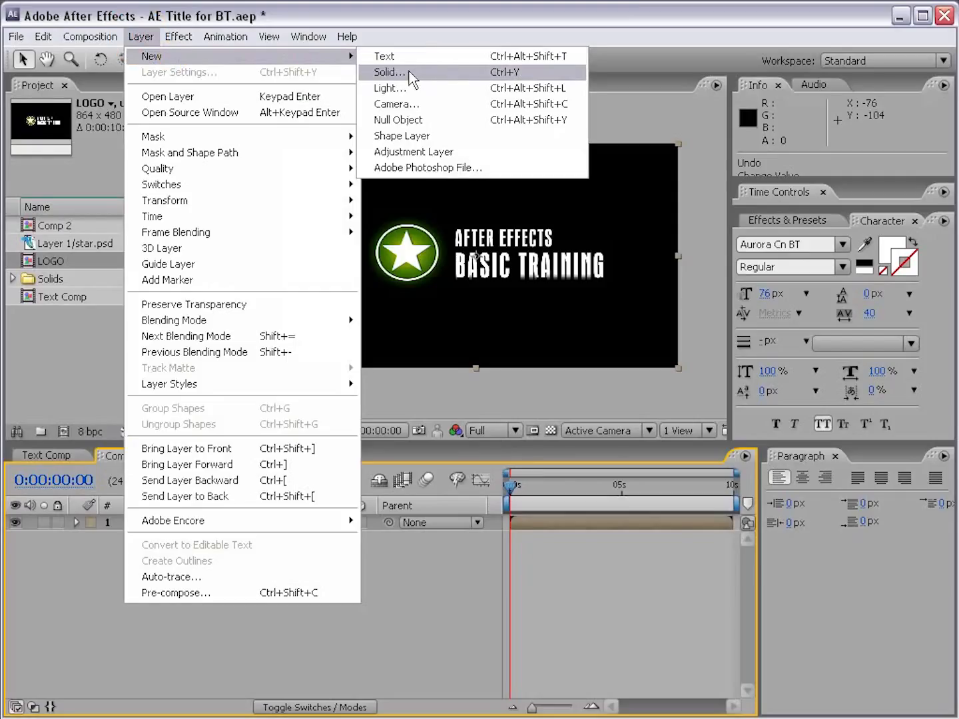
pyautogui.click(434, 74)
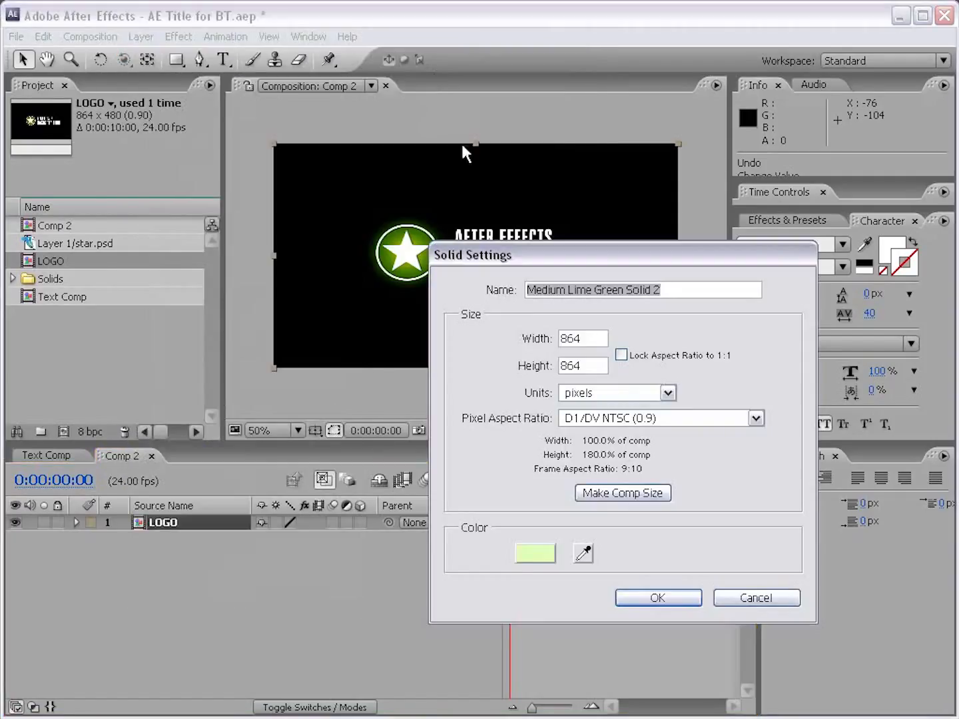
pyautogui.click(541, 553)
pyautogui.moveTo(298, 553)
pyautogui.mouseDown()
pyautogui.moveTo(411, 636)
pyautogui.moveTo(442, 678)
pyautogui.mouseUp()
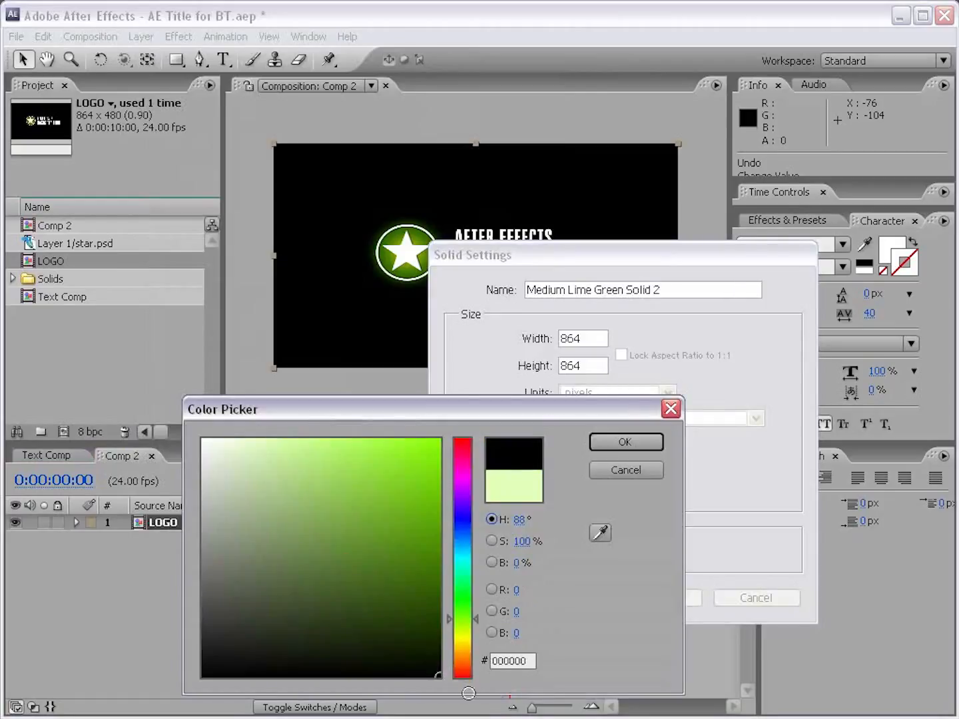
pyautogui.click(624, 442)
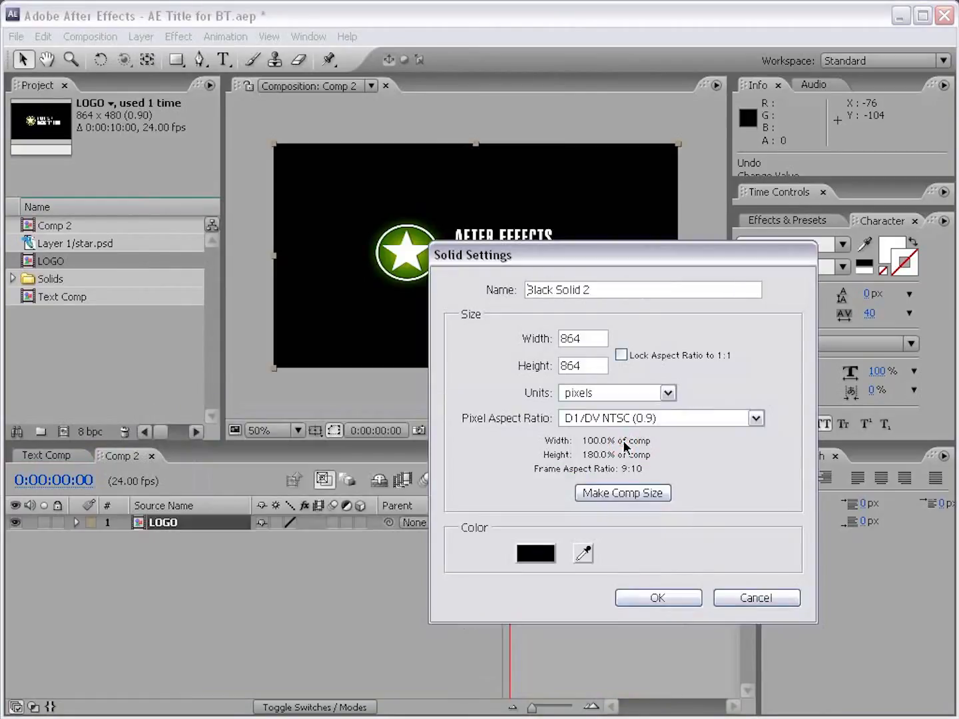
pyautogui.click(616, 498)
pyautogui.click(657, 598)
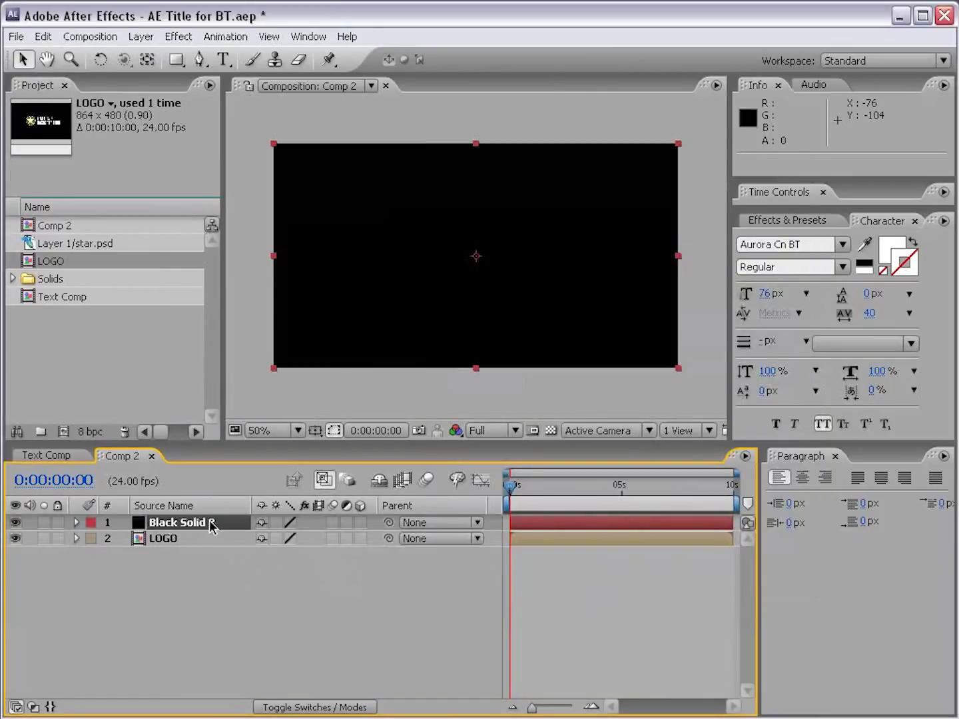
pyautogui.moveTo(180, 526); pyautogui.dragTo(176, 546)
# Step: Apply the Ramp effect to the black solid and set its shape to Radial Ramp
pyautogui.click(178, 37)
pyautogui.moveTo(225, 225)
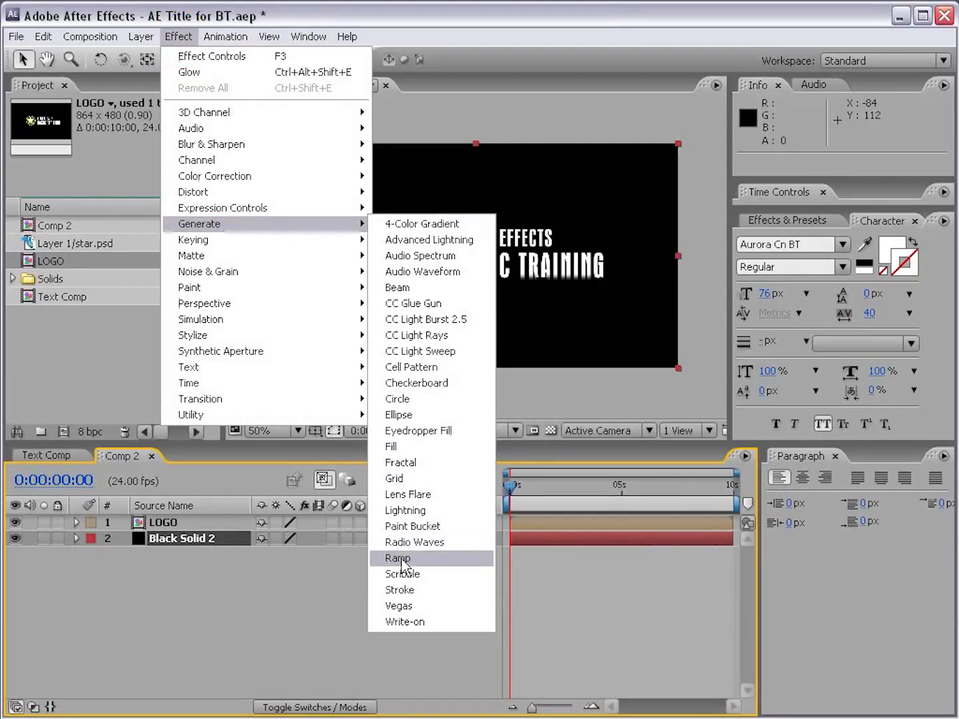
pyautogui.click(435, 558)
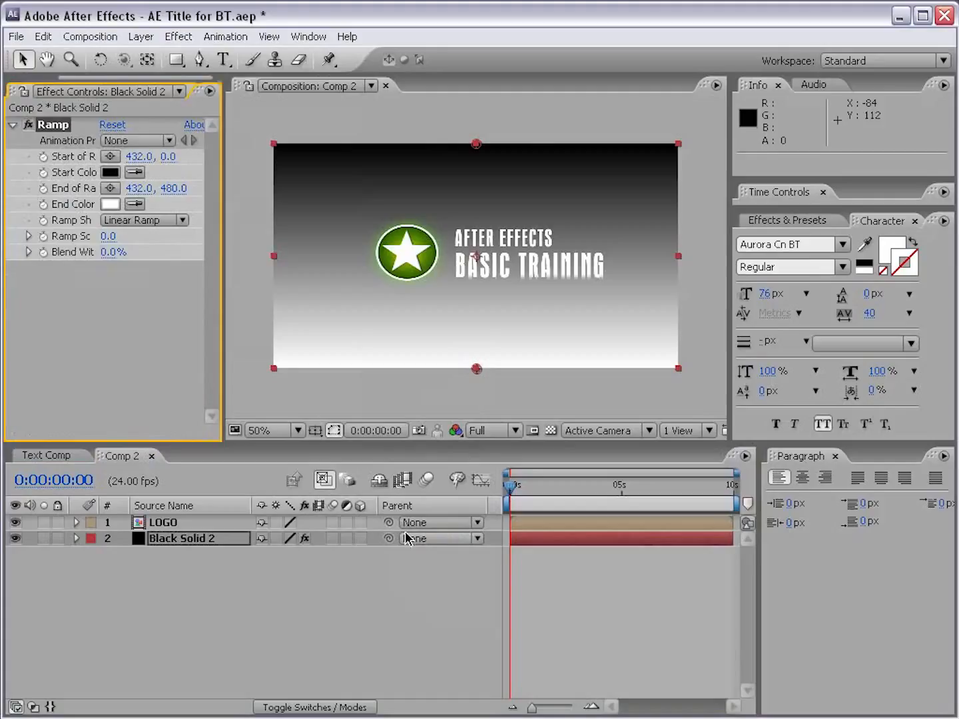
pyautogui.moveTo(224, 234); pyautogui.dragTo(293, 238)
pyautogui.click(175, 221)
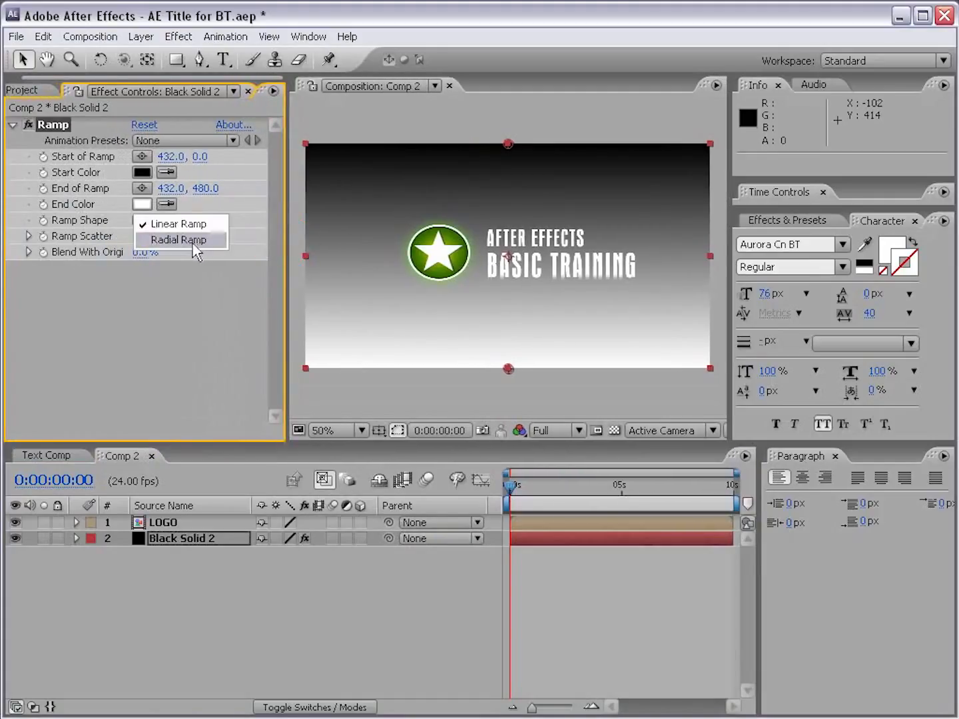
pyautogui.click(178, 240)
# Step: Move the ramp's start point to about 432, 244 near the frame's centre and its end point to about 432, 564 below the frame
pyautogui.click(56, 130)
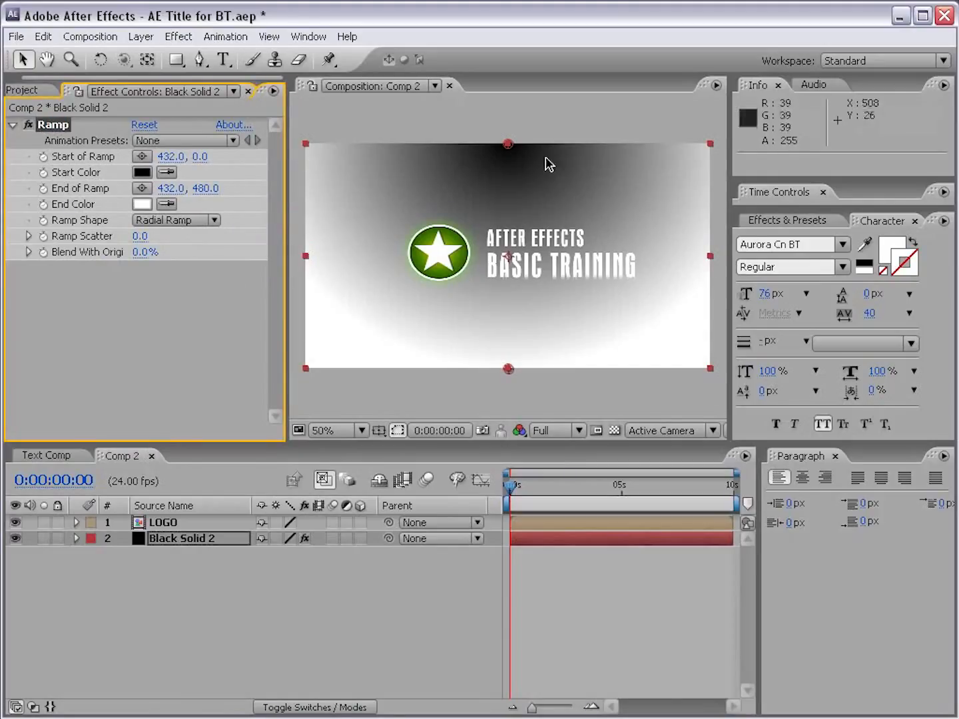
pyautogui.moveTo(508, 144); pyautogui.dragTo(509, 256)
pyautogui.moveTo(509, 375); pyautogui.dragTo(509, 411)
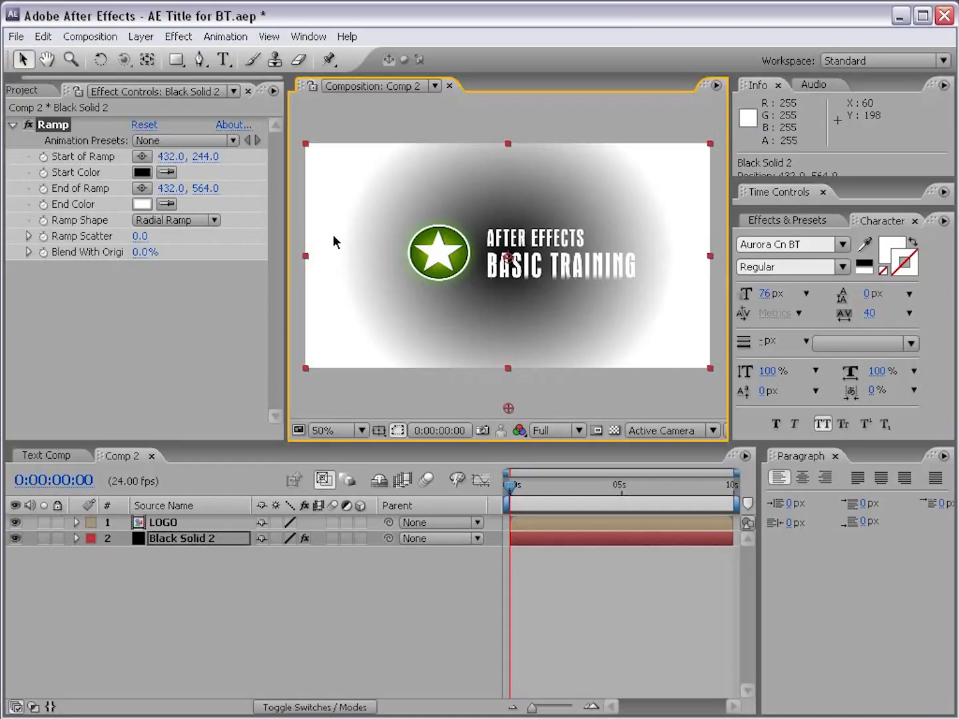
# Step: Set the ramp's start color to dark green and its end color to black
pyautogui.click(143, 172)
pyautogui.moveTo(472, 636)
pyautogui.mouseDown()
pyautogui.moveTo(472, 601)
pyautogui.moveTo(428, 586)
pyautogui.moveTo(439, 603)
pyautogui.mouseUp()
pyautogui.click(627, 442)
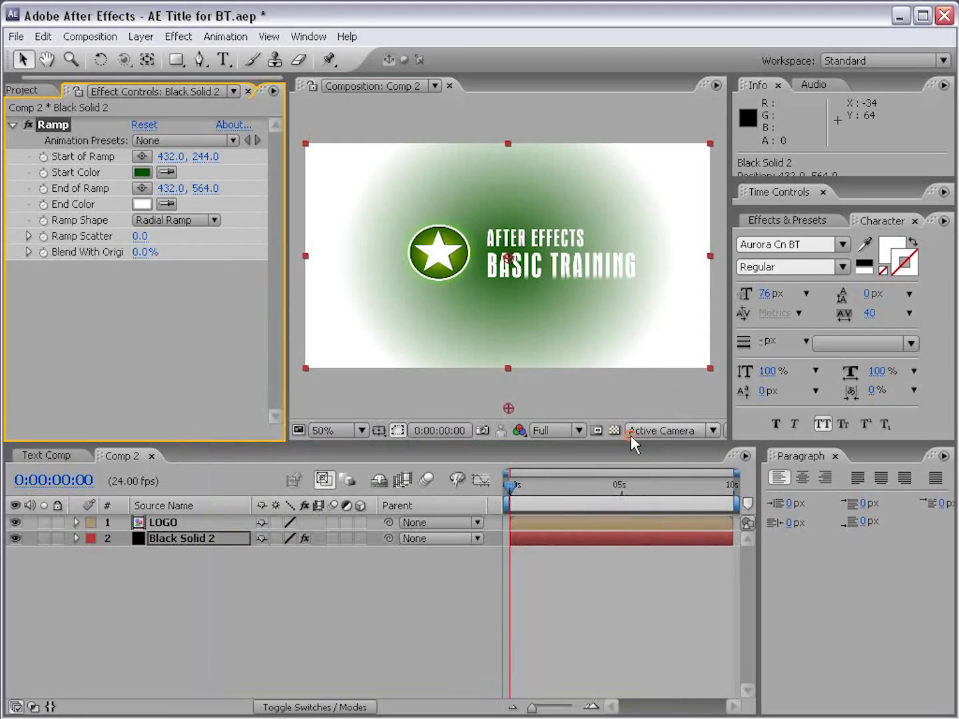
pyautogui.click(142, 205)
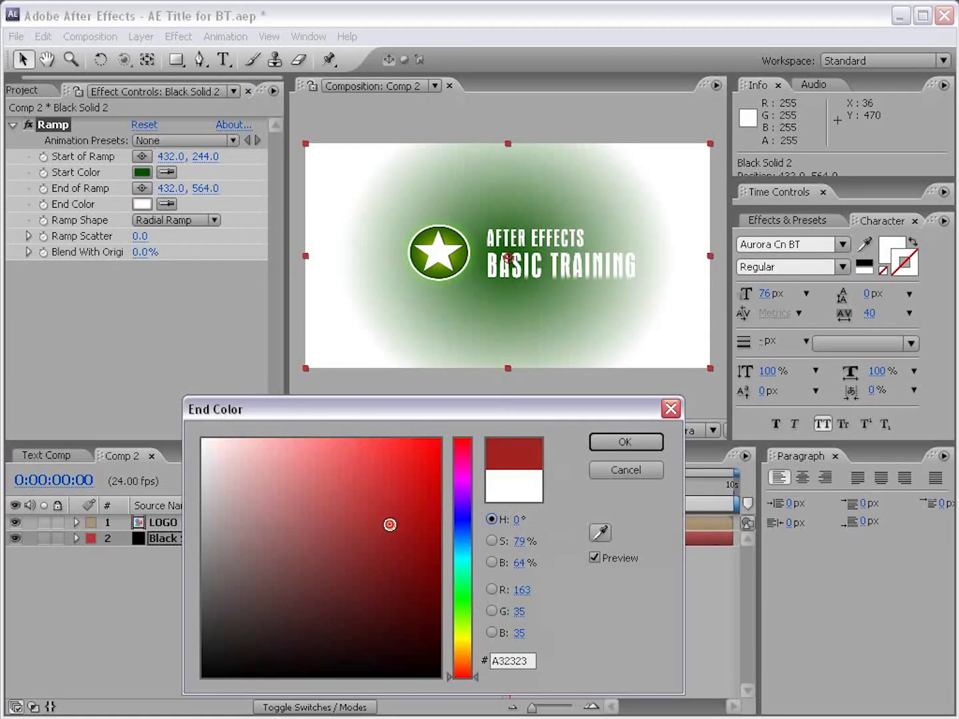
pyautogui.click(438, 676)
pyautogui.click(627, 442)
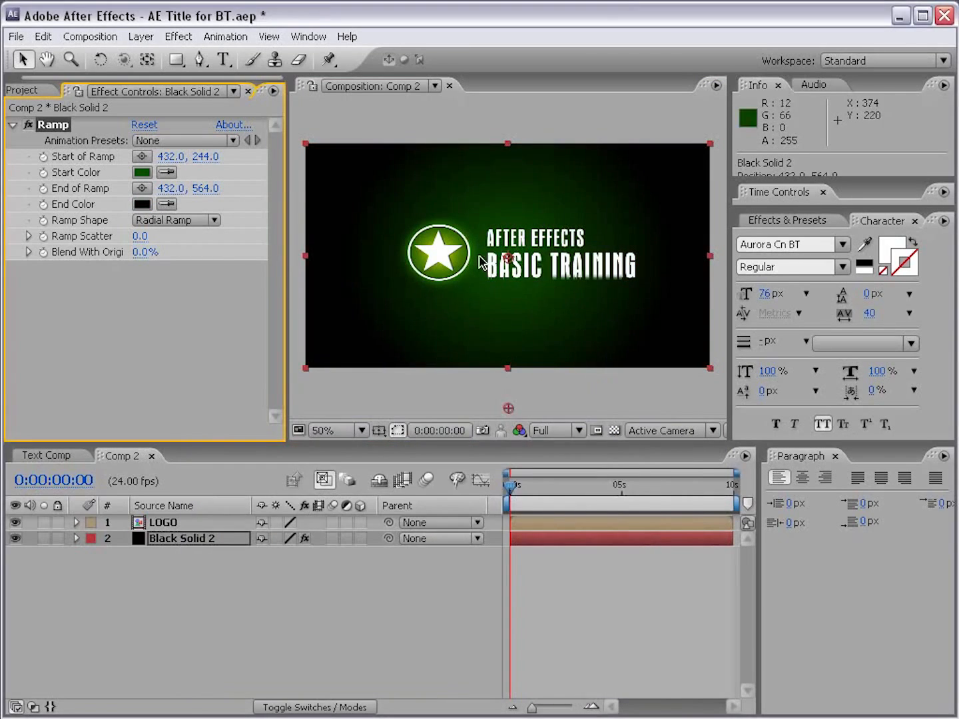
# Step: Make the LOGO layer a 3D layer
pyautogui.scroll(1, 511, 263)
pyautogui.scroll(-1, 446, 332)
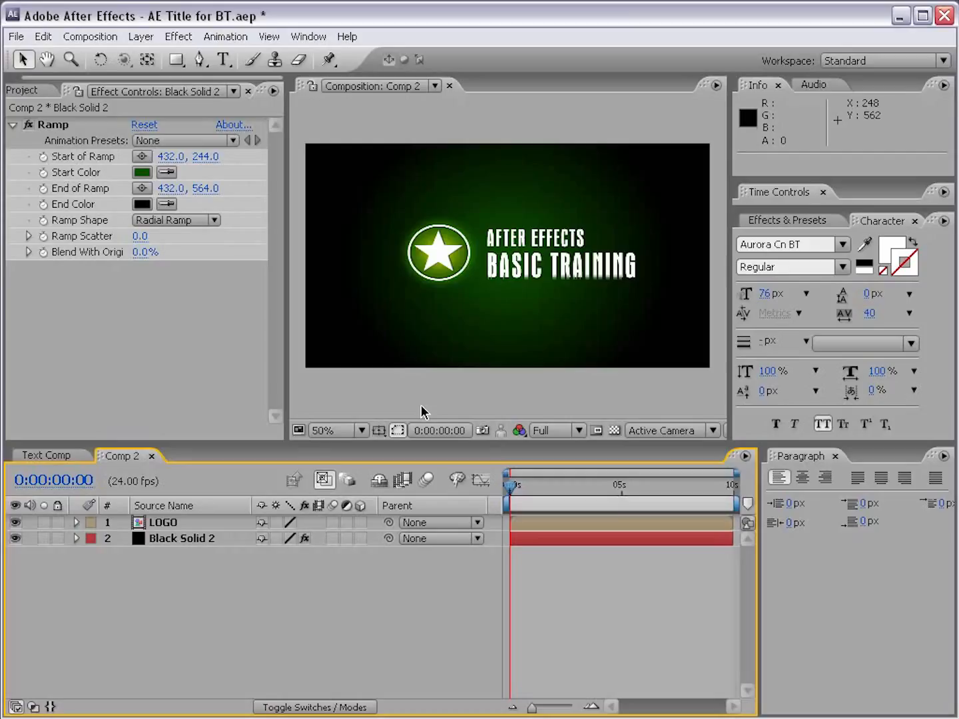
pyautogui.click(147, 524)
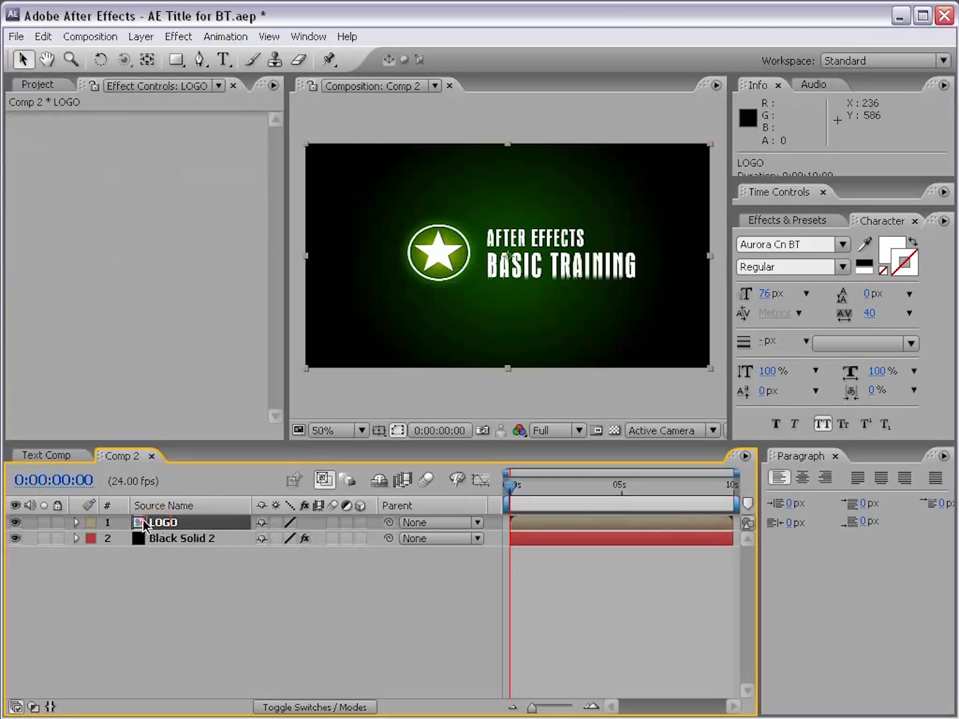
pyautogui.click(360, 523)
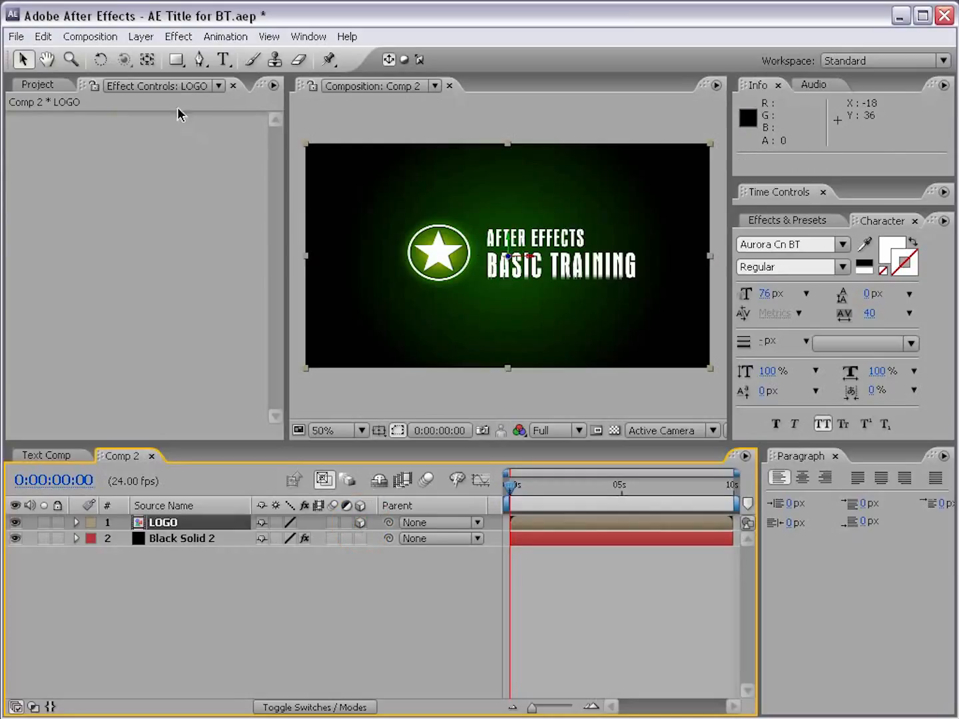
# Step: Try rotating the LOGO layer in 3D, undo the rotation, and deselect the layer
pyautogui.click(99, 60)
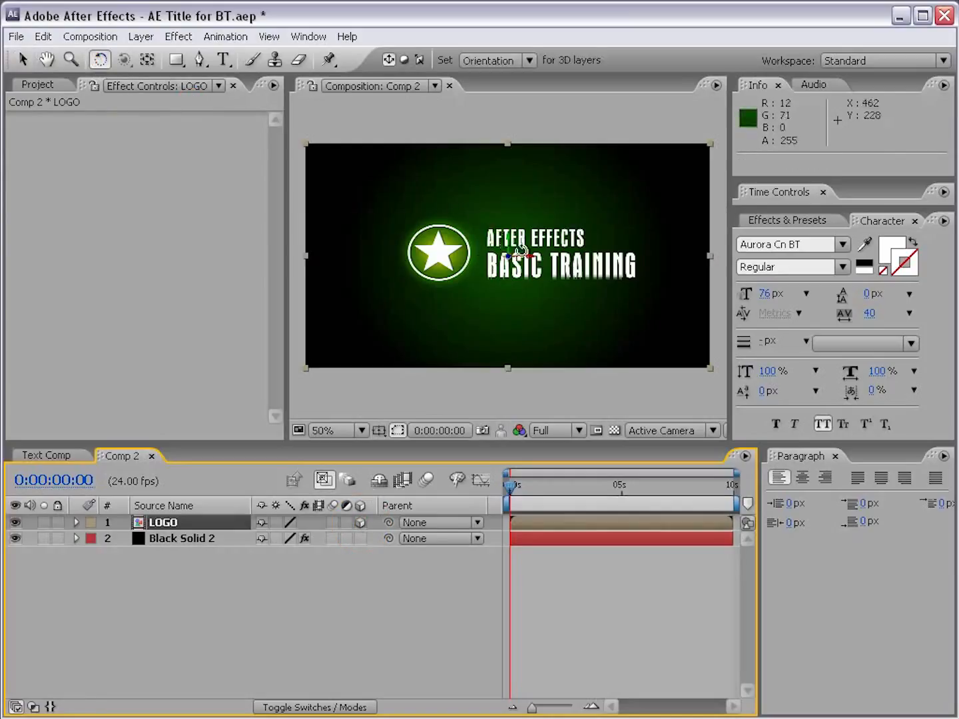
pyautogui.moveTo(500, 246); pyautogui.dragTo(531, 243)
pyautogui.hotkey('ctrl', 'z')
pyautogui.press('v')
pyautogui.click(593, 618)
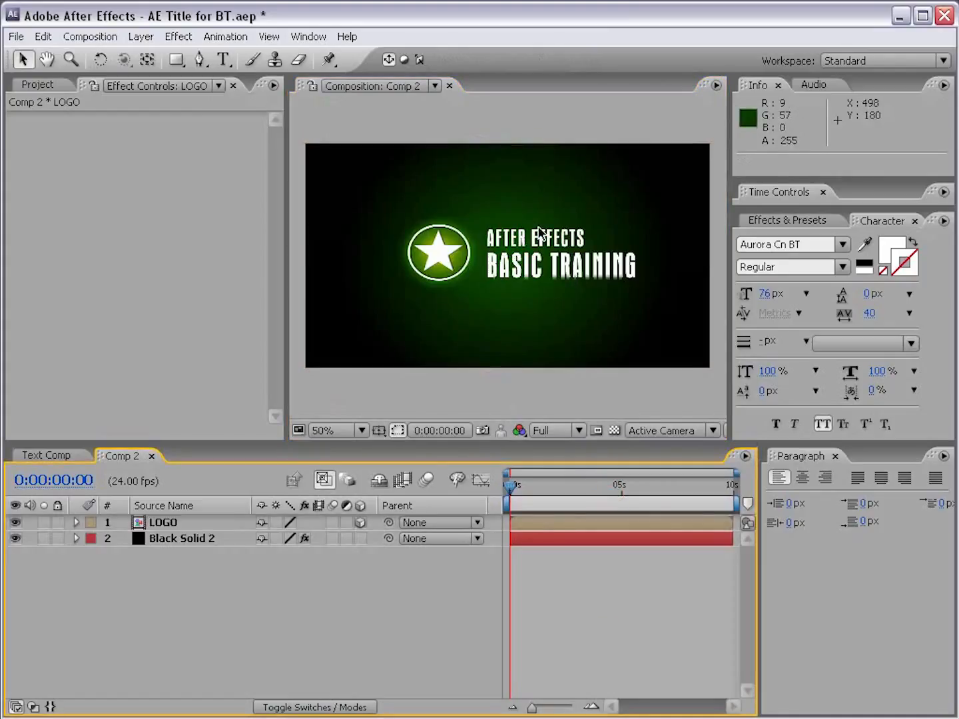
# Step: Create a new camera named Camera 1 using the 50mm preset
pyautogui.click(141, 38)
pyautogui.moveTo(144, 57)
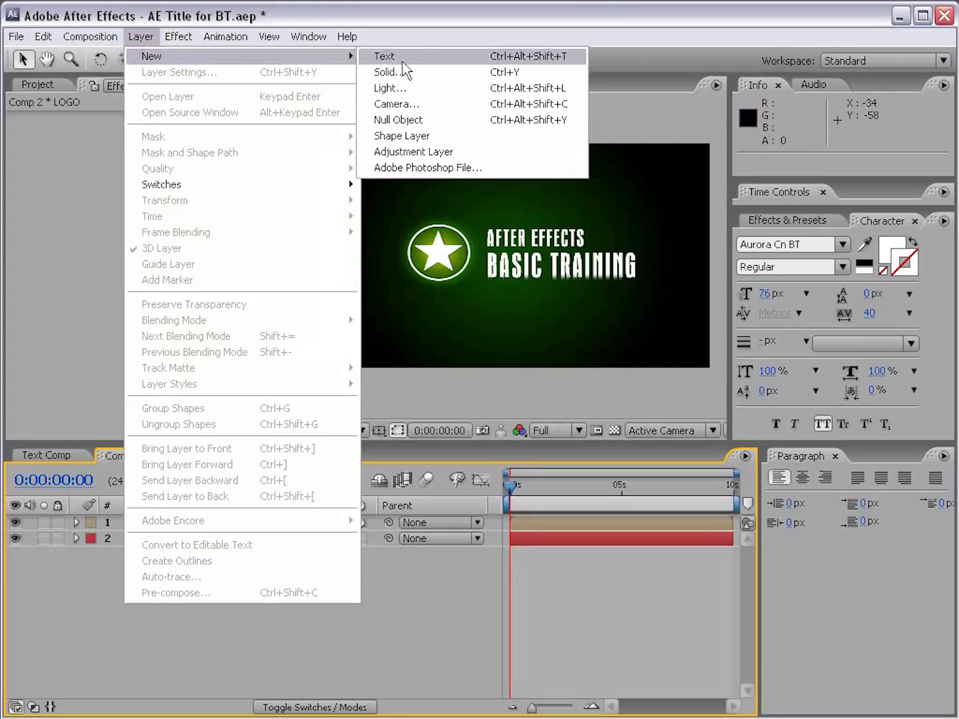
pyautogui.click(420, 105)
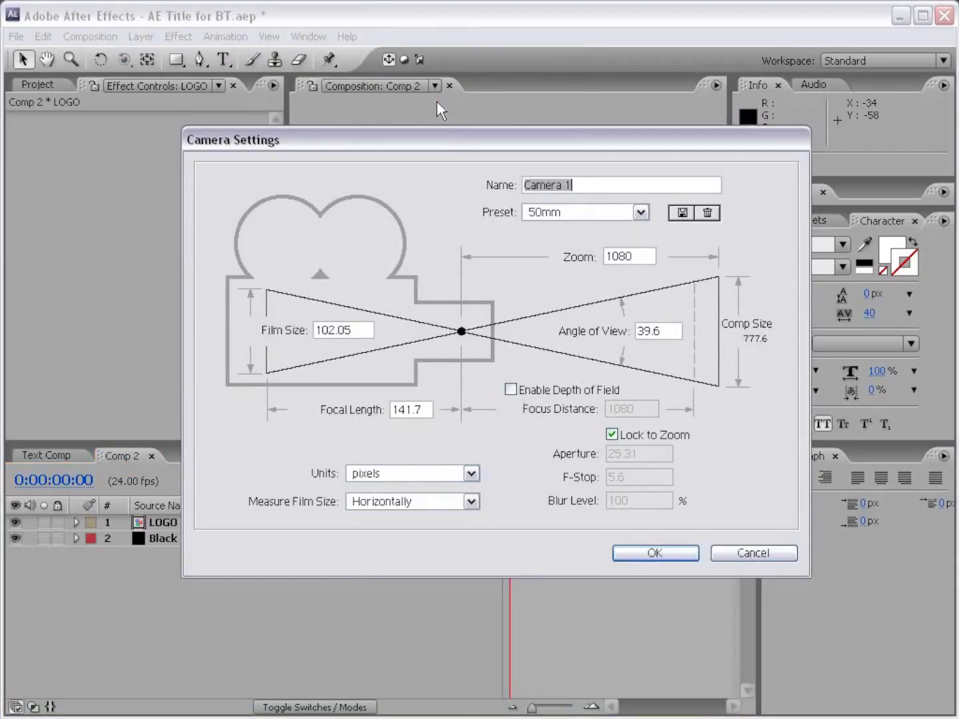
pyautogui.click(572, 214)
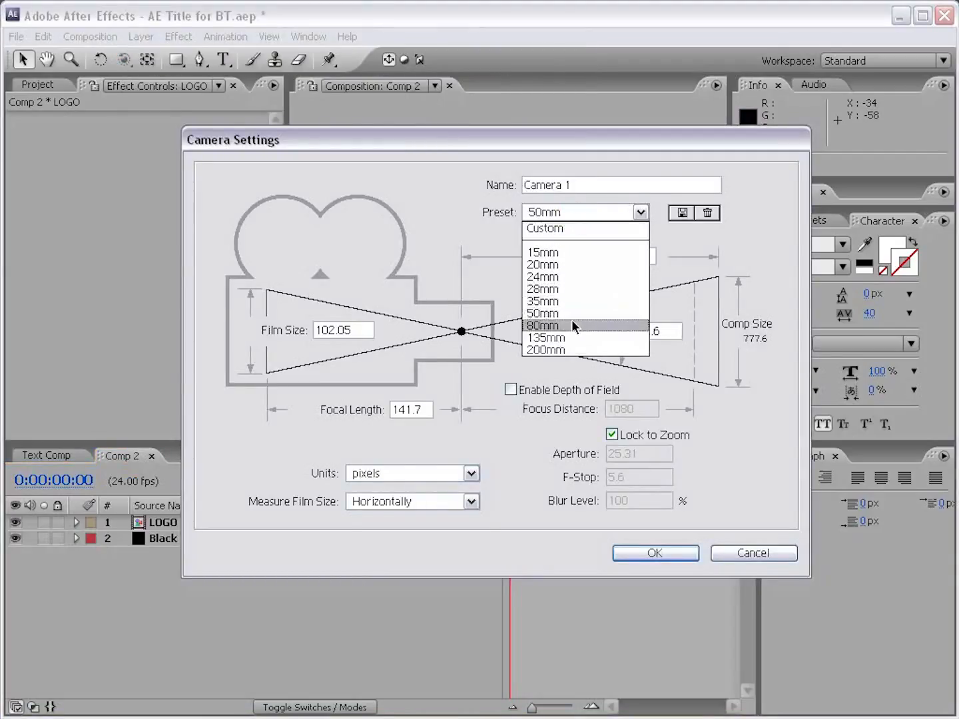
pyautogui.click(554, 313)
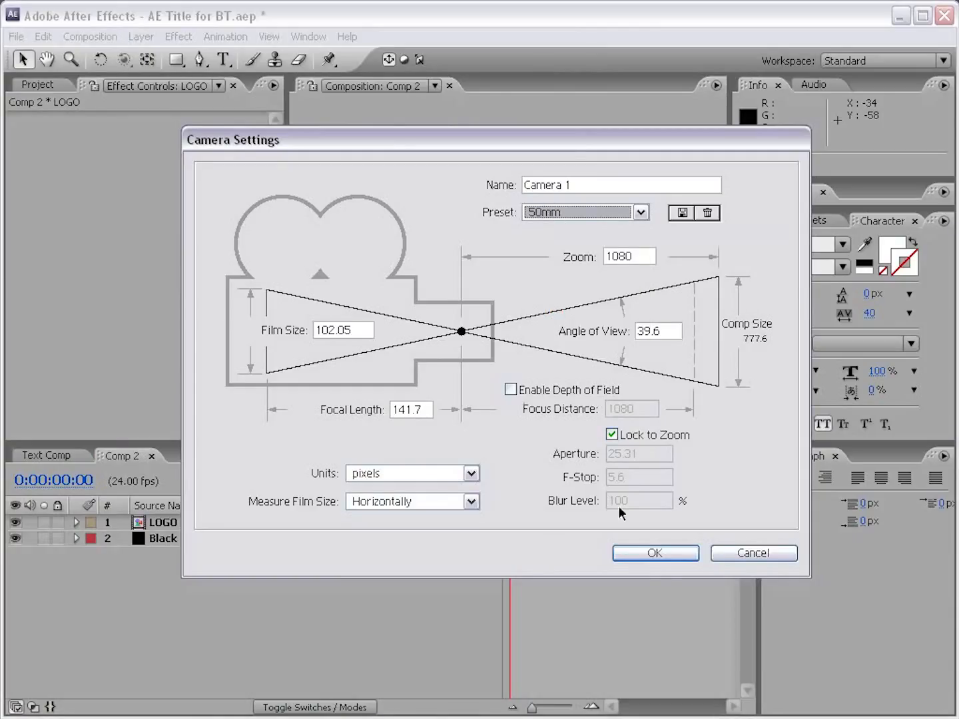
pyautogui.click(654, 554)
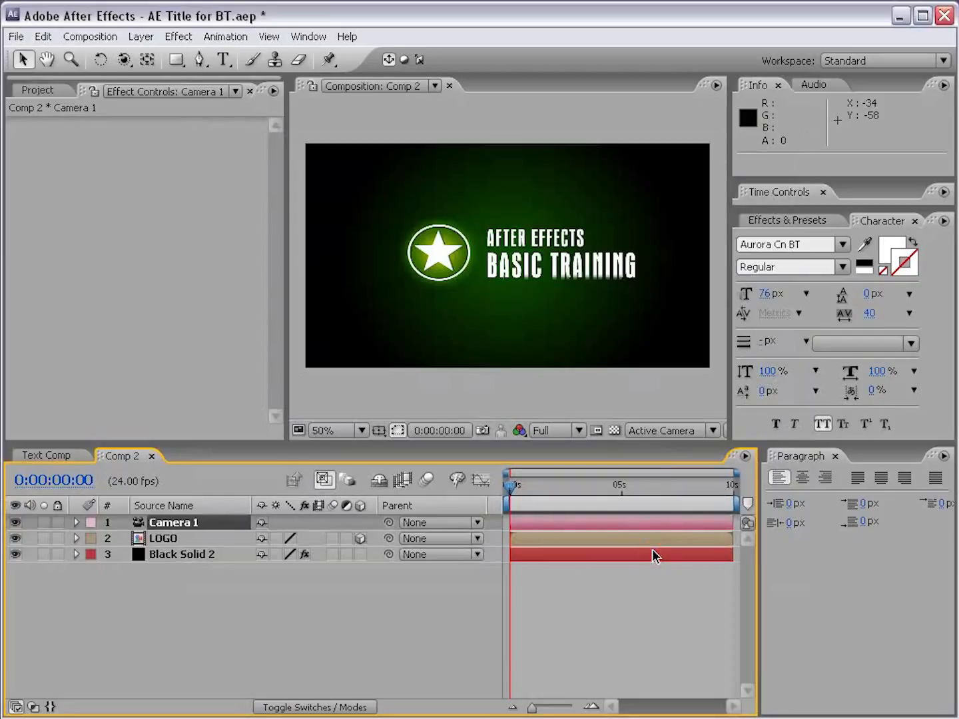
# Step: Try orbiting Camera 1 around the logo with the Orbit Camera tool, undo the orbit, and deselect the camera
pyautogui.click(171, 523)
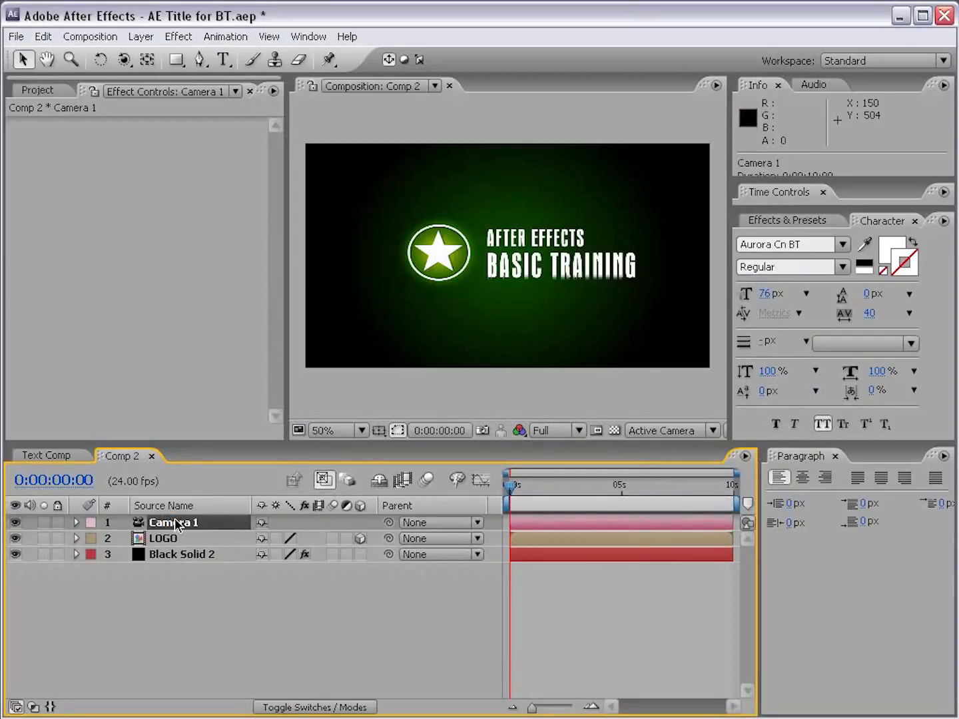
pyautogui.click(123, 59)
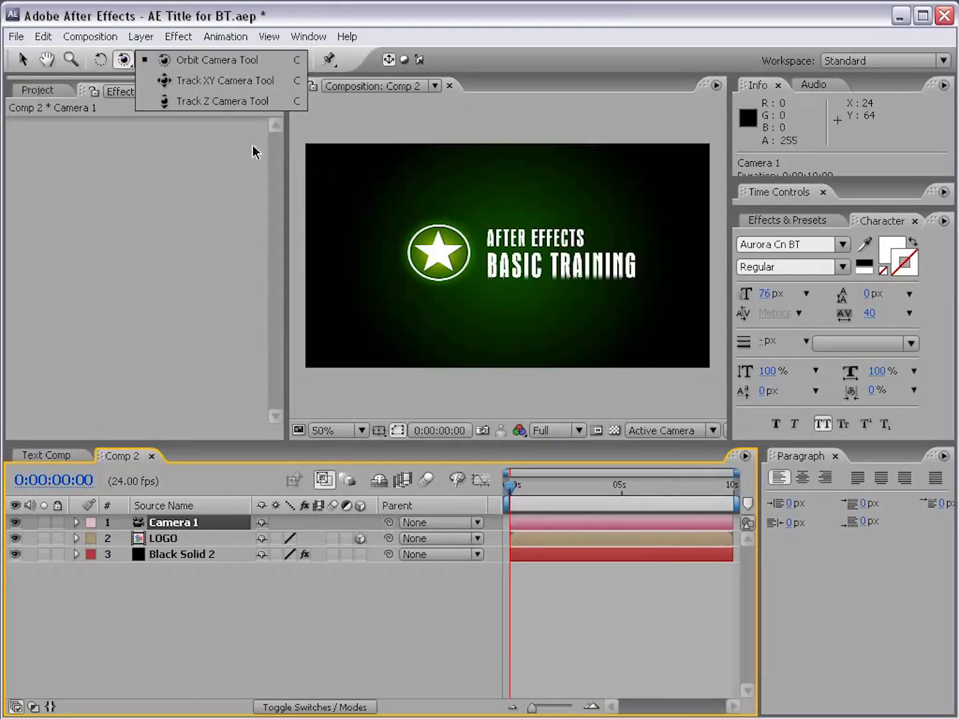
pyautogui.click(221, 60)
pyautogui.moveTo(589, 273); pyautogui.dragTo(586, 244)
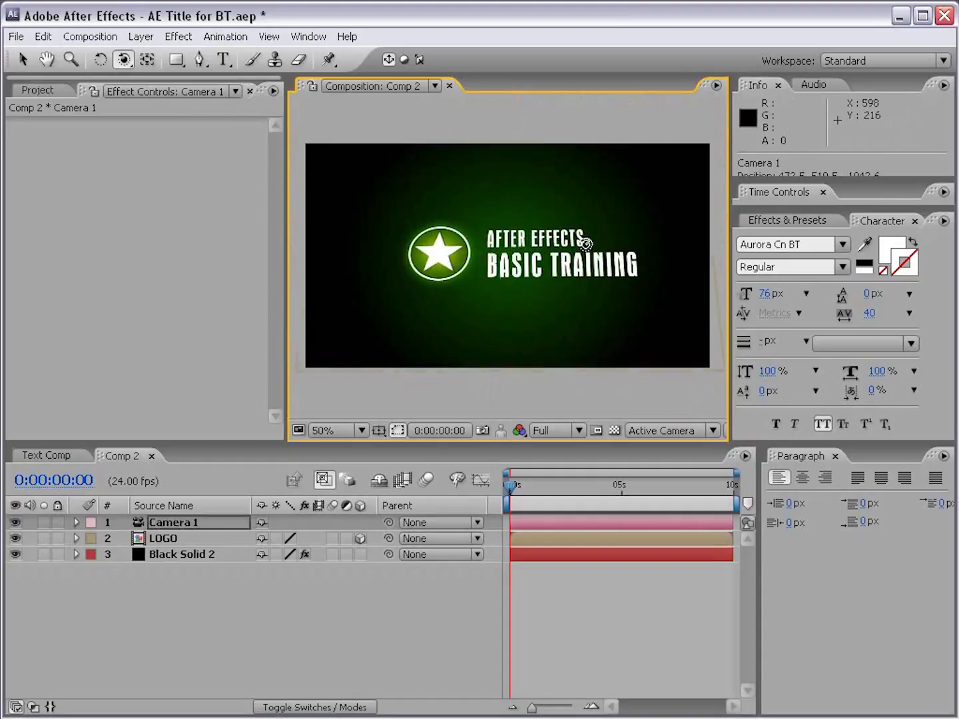
pyautogui.hotkey('ctrl', 'z')
pyautogui.press('v')
pyautogui.click(321, 605)
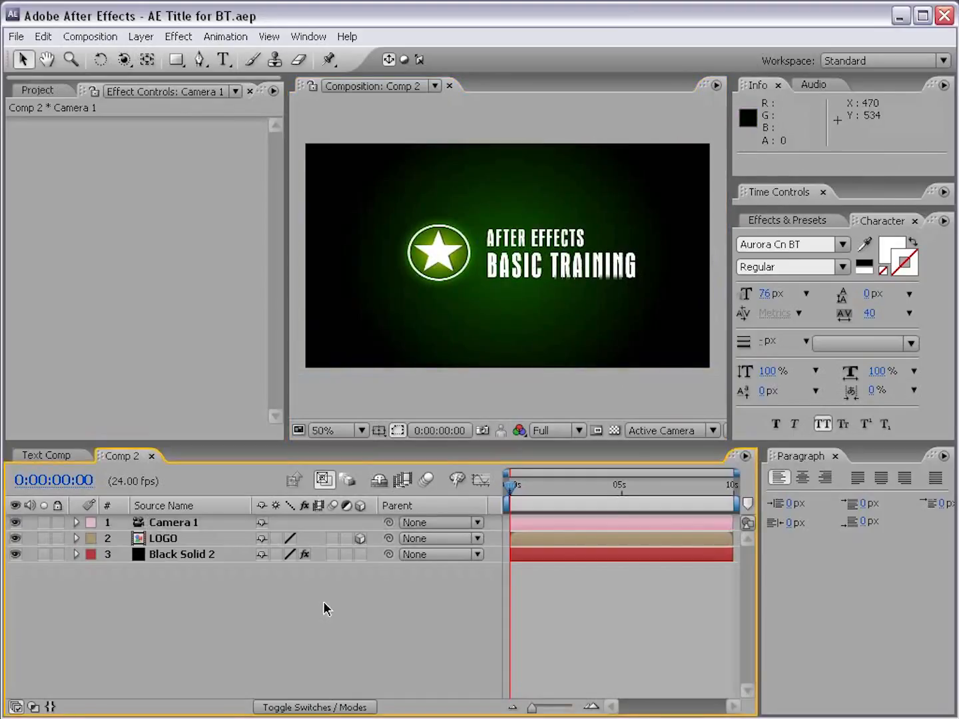
# Step: Create a new black solid at the composition size of 864 × 480 pixels
pyautogui.click(138, 38)
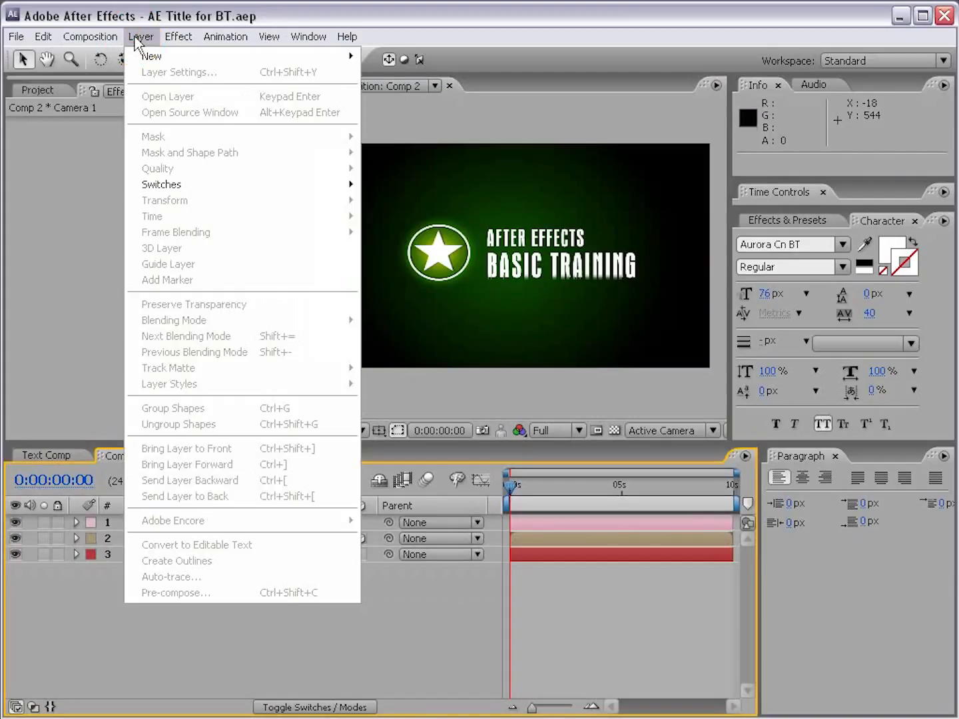
pyautogui.moveTo(148, 61)
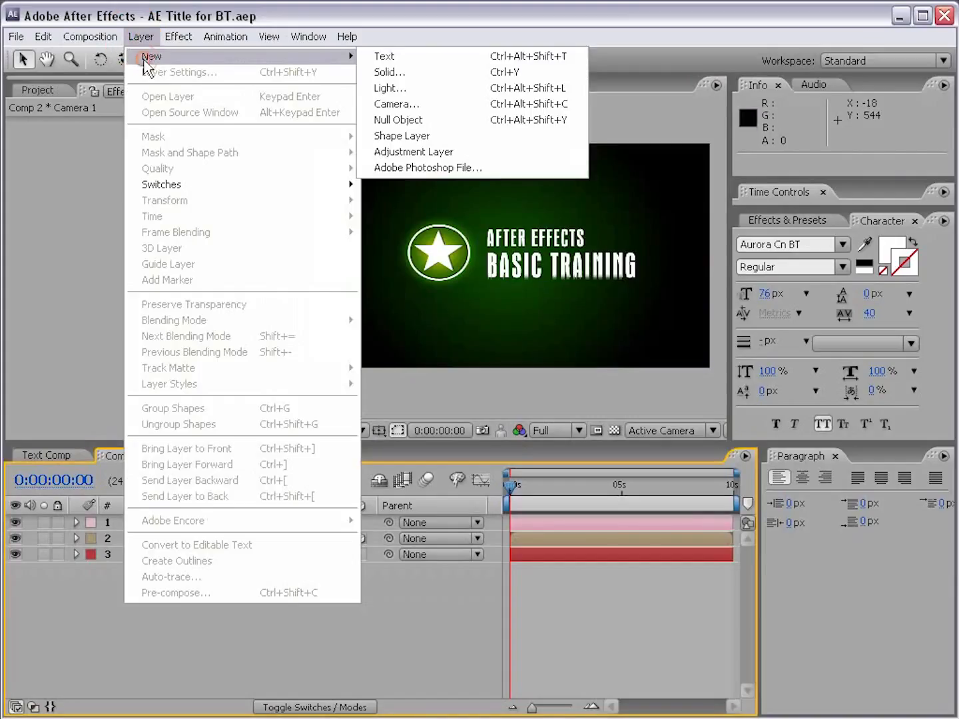
pyautogui.click(403, 75)
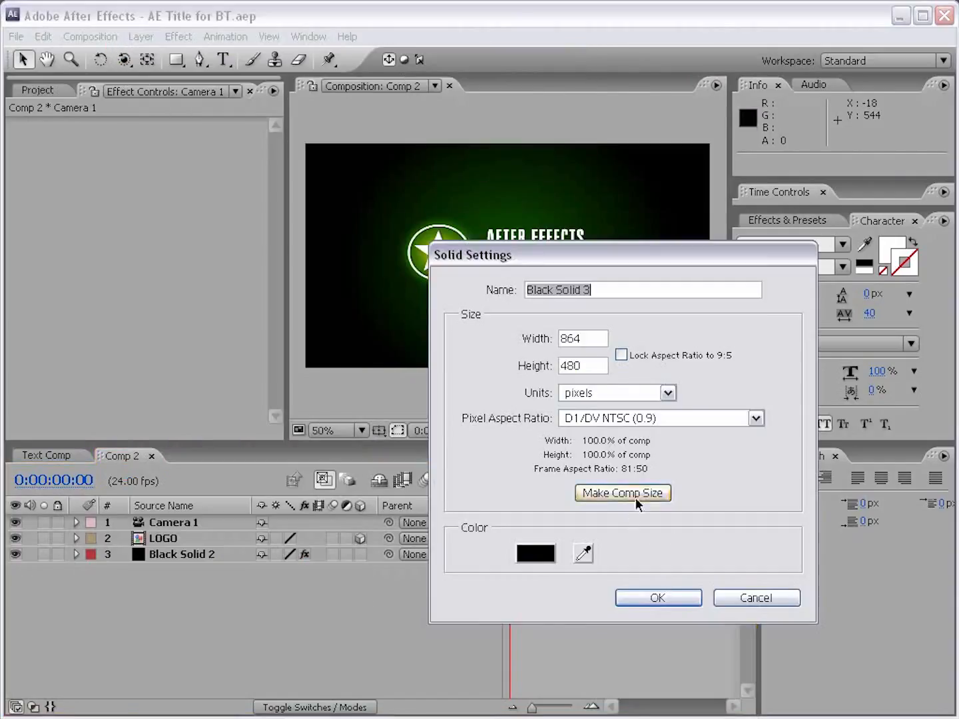
pyautogui.click(657, 597)
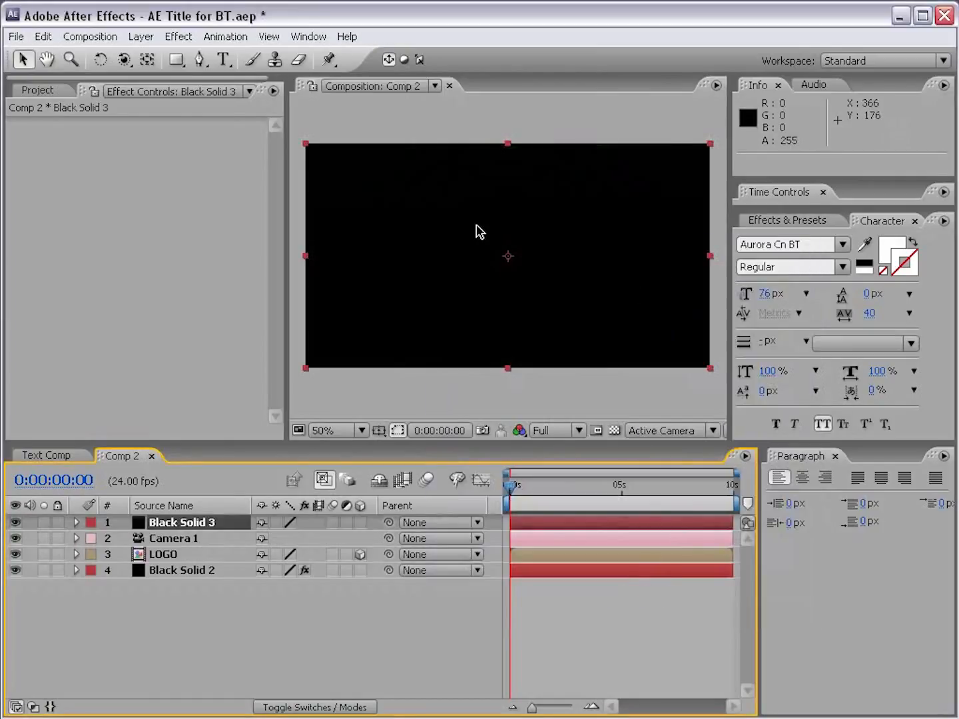
# Step: Find the CC Particle World effect by searching for "partic" and apply it to the new black solid
pyautogui.click(800, 220)
pyautogui.click(818, 238)
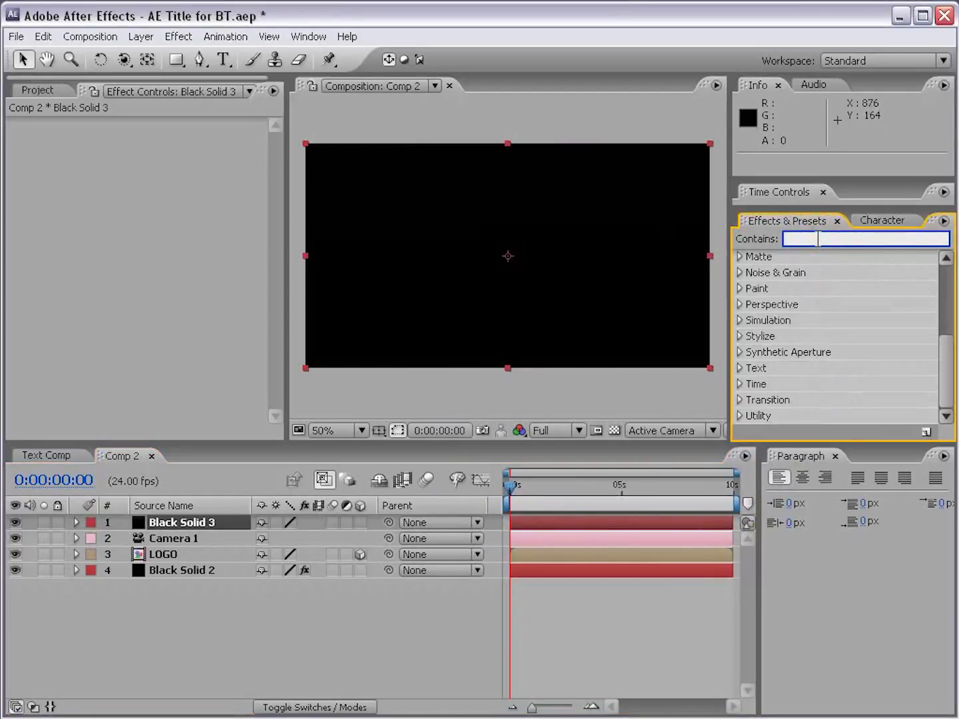
pyautogui.write('partic')
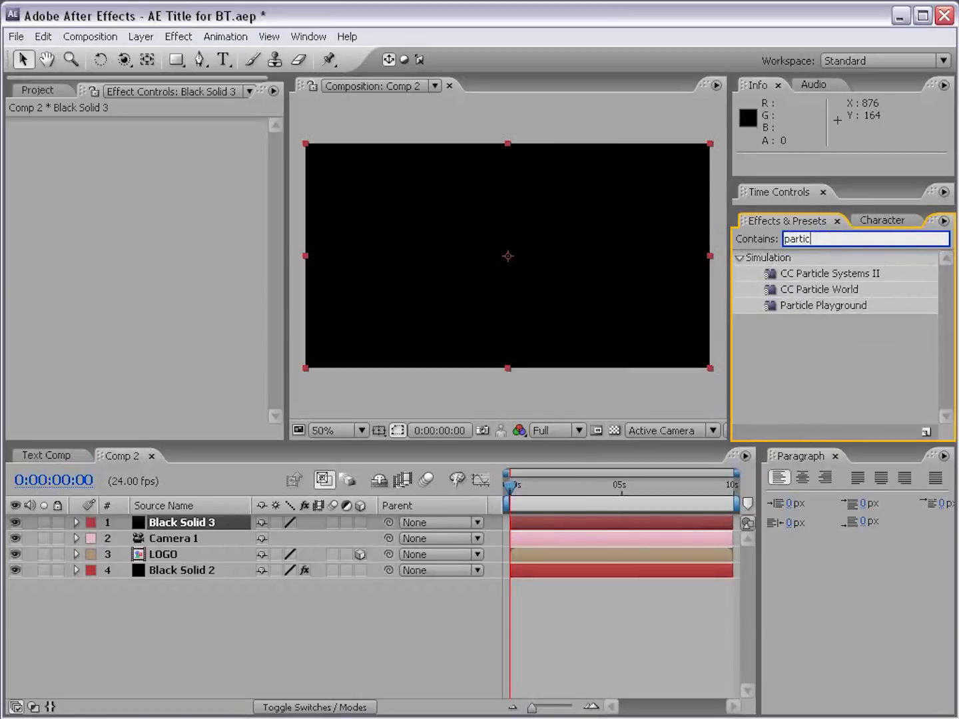
pyautogui.doubleClick(829, 290)
pyautogui.moveTo(795, 298); pyautogui.dragTo(476, 257)
# Step: Rename the solid layer with the particle effect as Particles
pyautogui.click(152, 525)
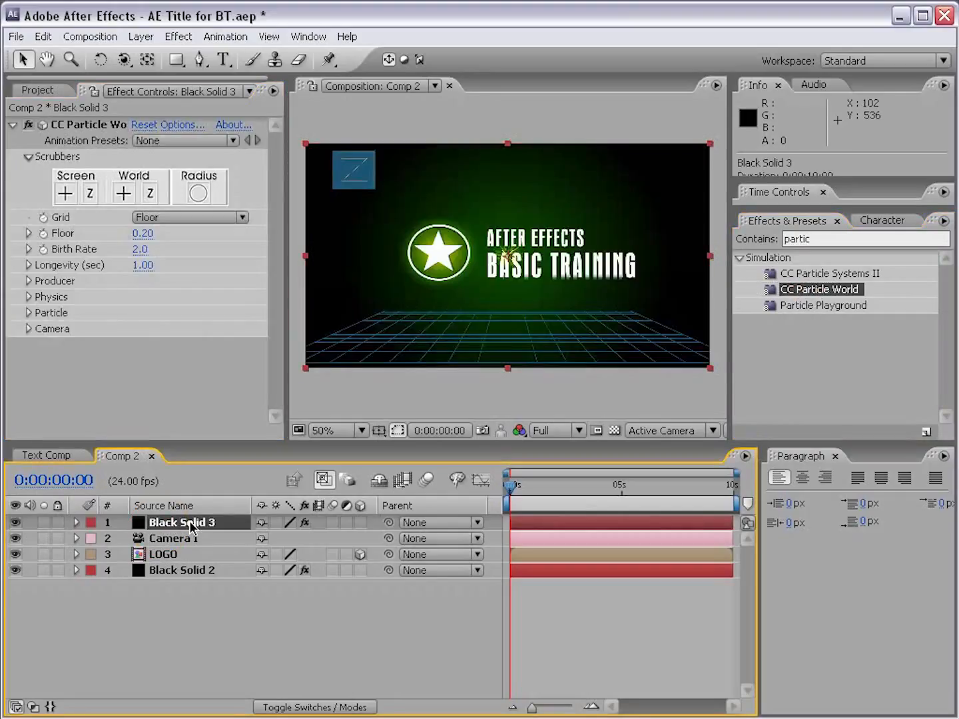
pyautogui.press('Return')
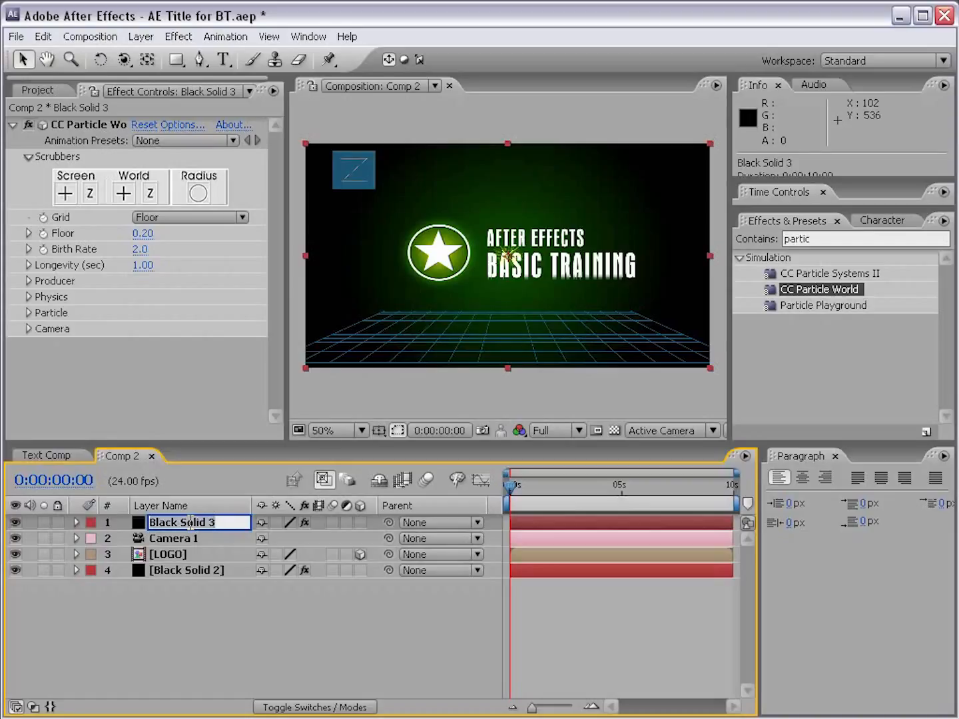
pyautogui.write('Particles')
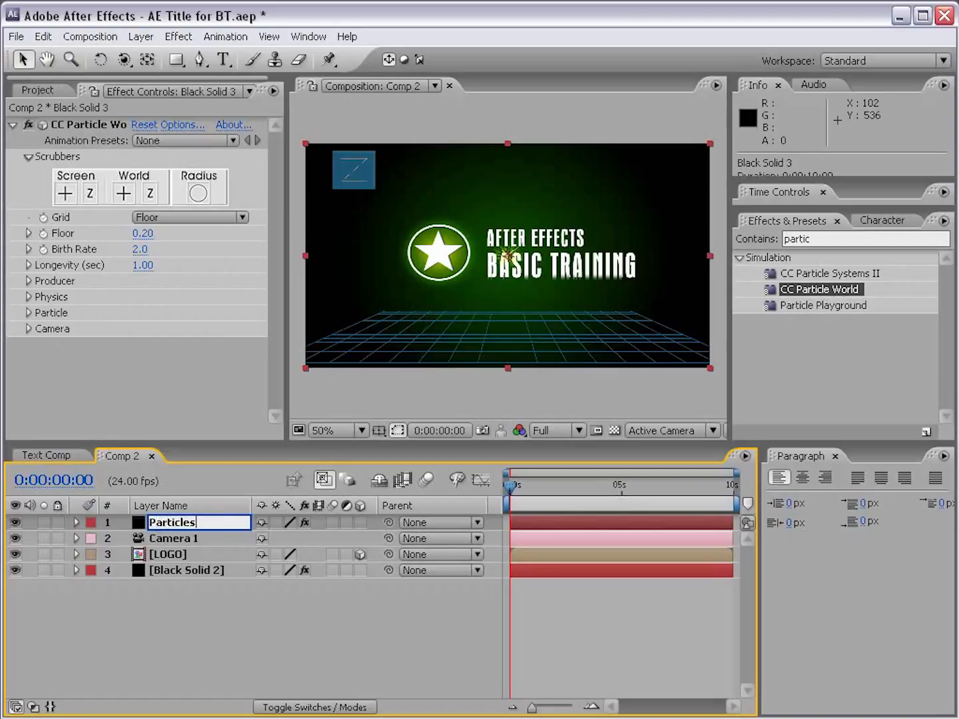
pyautogui.press('Return')
# Step: Solo the Particles layer and move the current time to 0:00:01:21 to inspect the particle emission
pyautogui.click(181, 526)
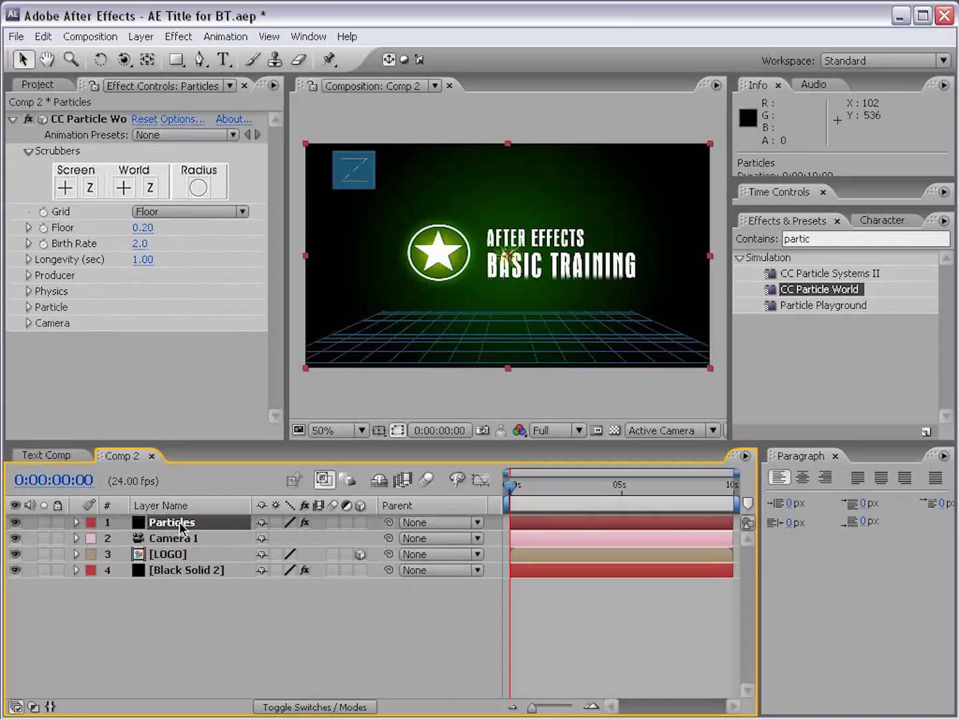
pyautogui.click(43, 522)
pyautogui.moveTo(511, 488); pyautogui.dragTo(552, 488)
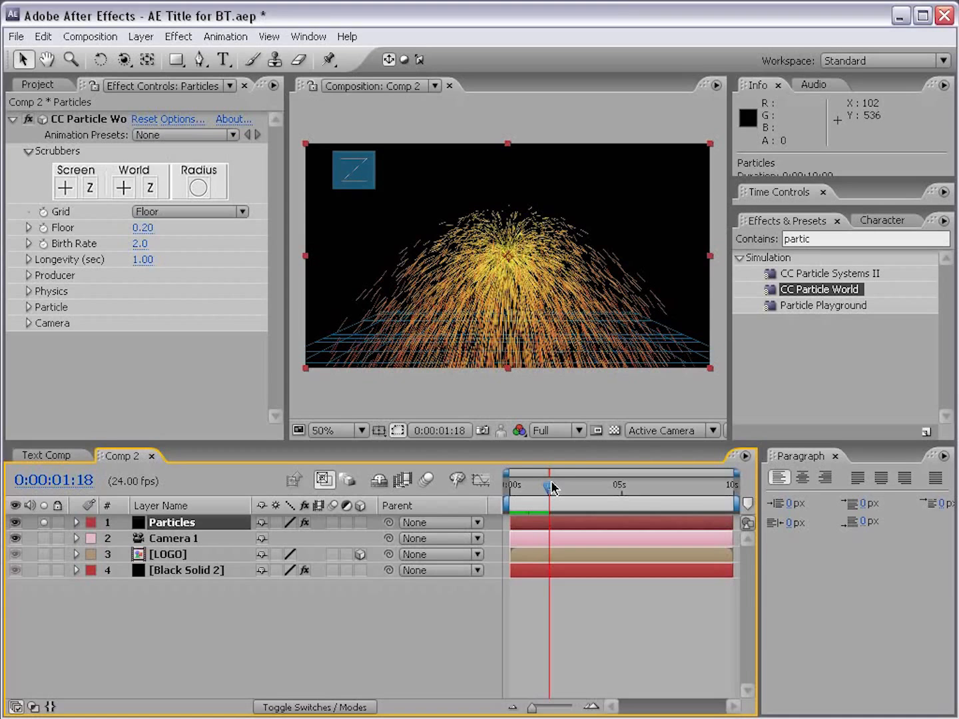
pyautogui.moveTo(551, 489)
pyautogui.mouseDown()
pyautogui.moveTo(577, 487)
pyautogui.moveTo(552, 489)
pyautogui.mouseUp()
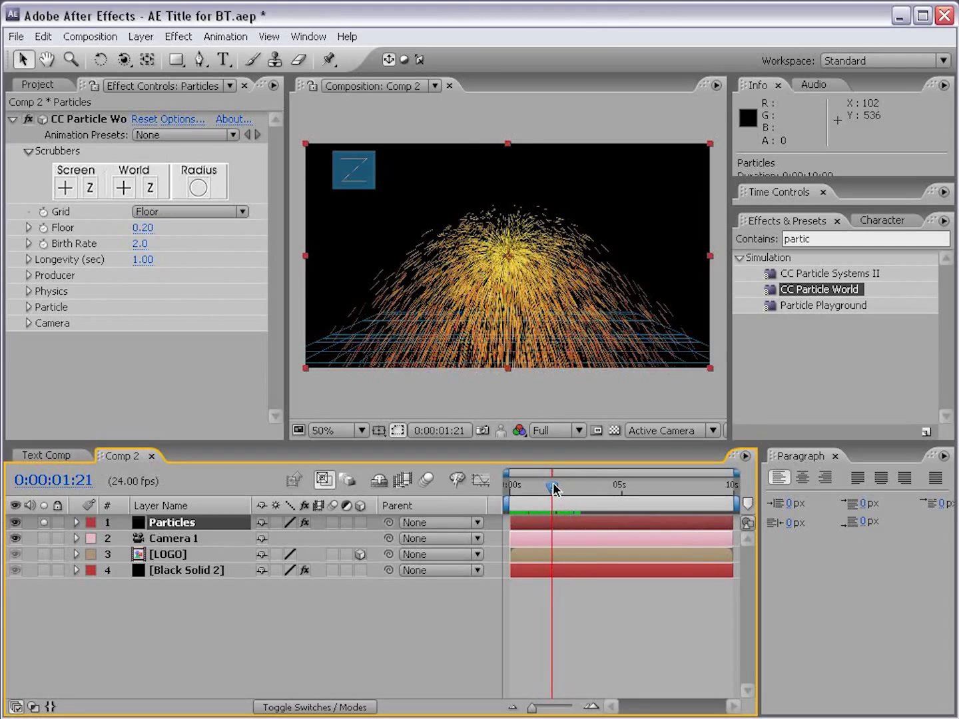
pyautogui.scroll(1, 497, 260)
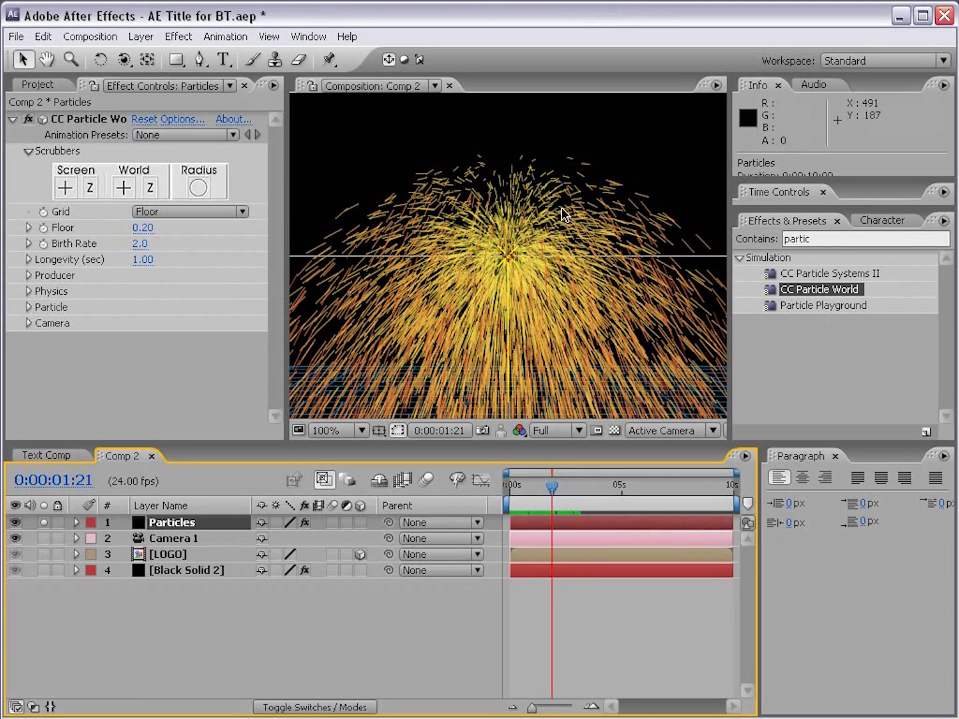
pyautogui.scroll(-1, 616, 280)
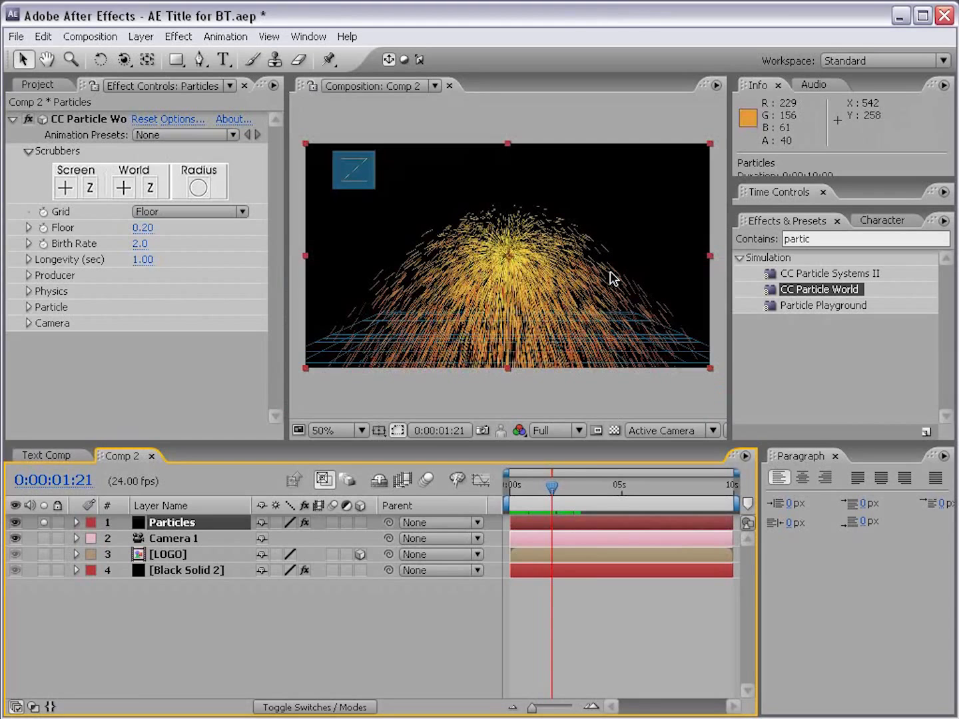
# Step: Widen the effect settings area, set the CC Particle World grid to Off, and collapse the Scrubbers group
pyautogui.moveTo(280, 197); pyautogui.dragTo(338, 199)
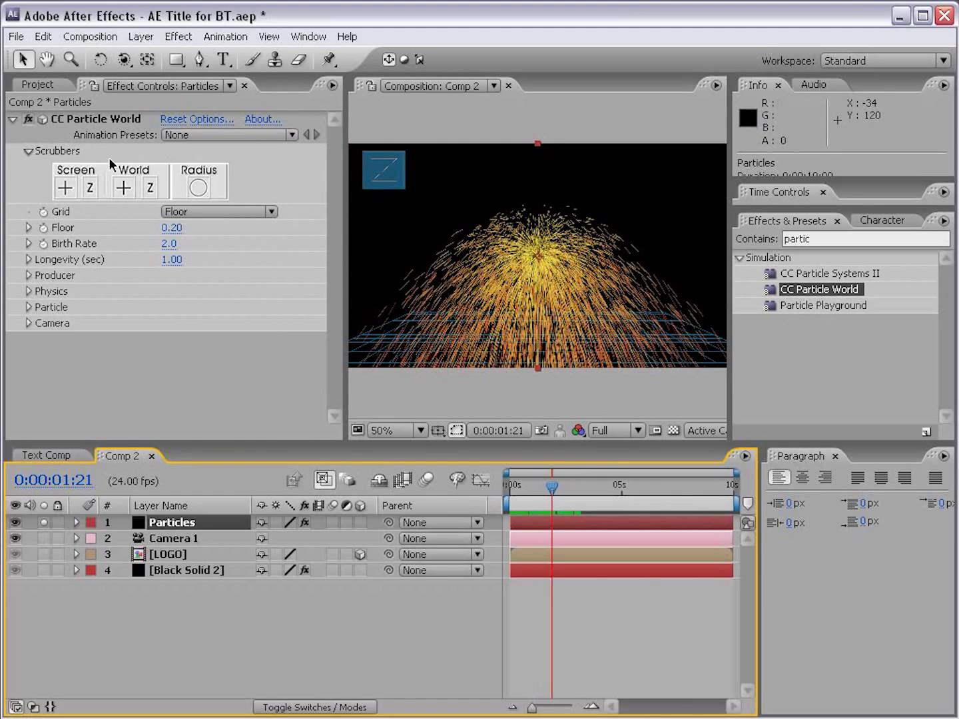
pyautogui.press('F3')
pyautogui.press('F3')
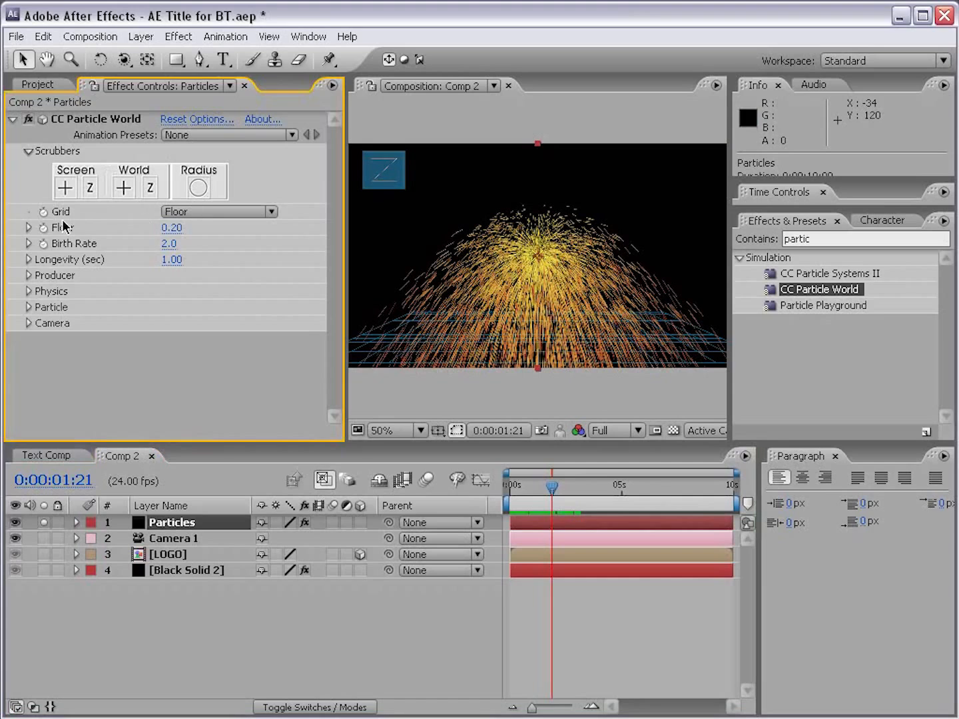
pyautogui.click(176, 212)
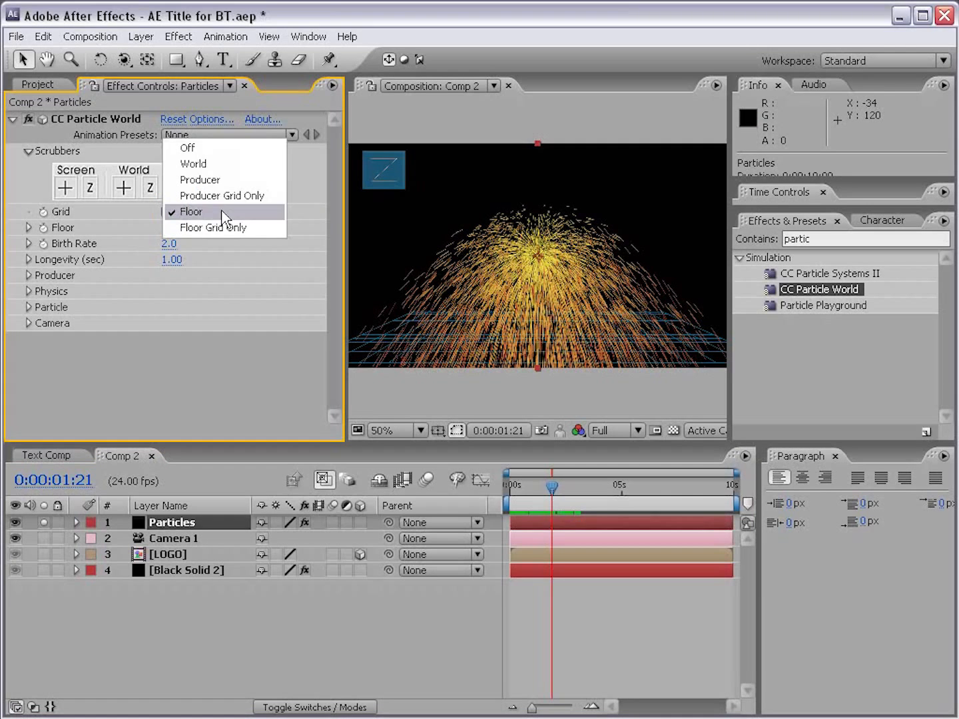
pyautogui.click(196, 148)
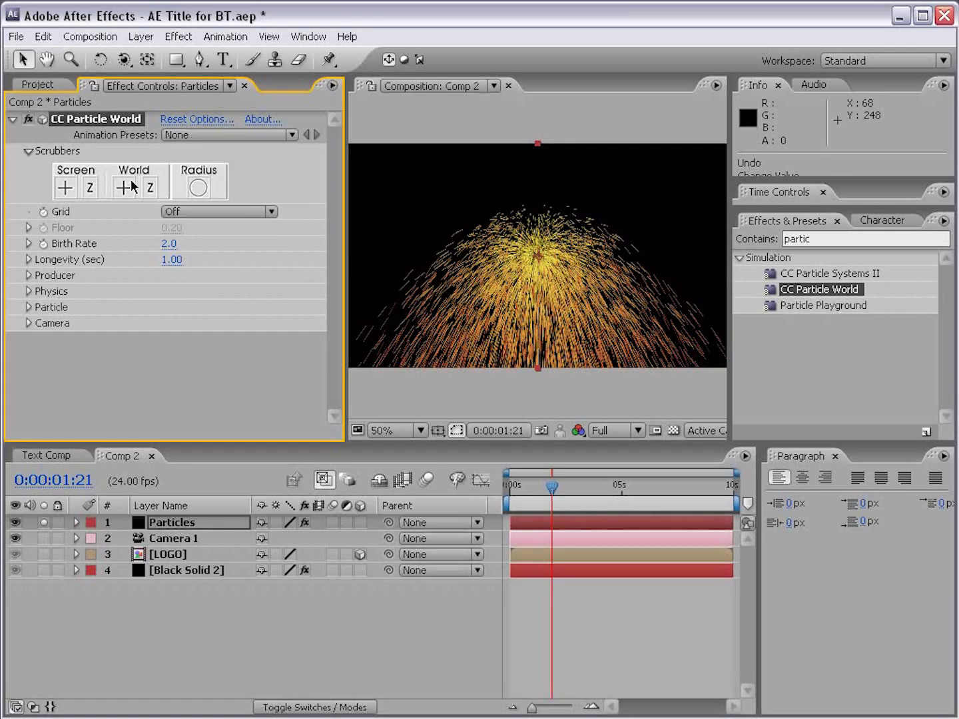
pyautogui.click(29, 153)
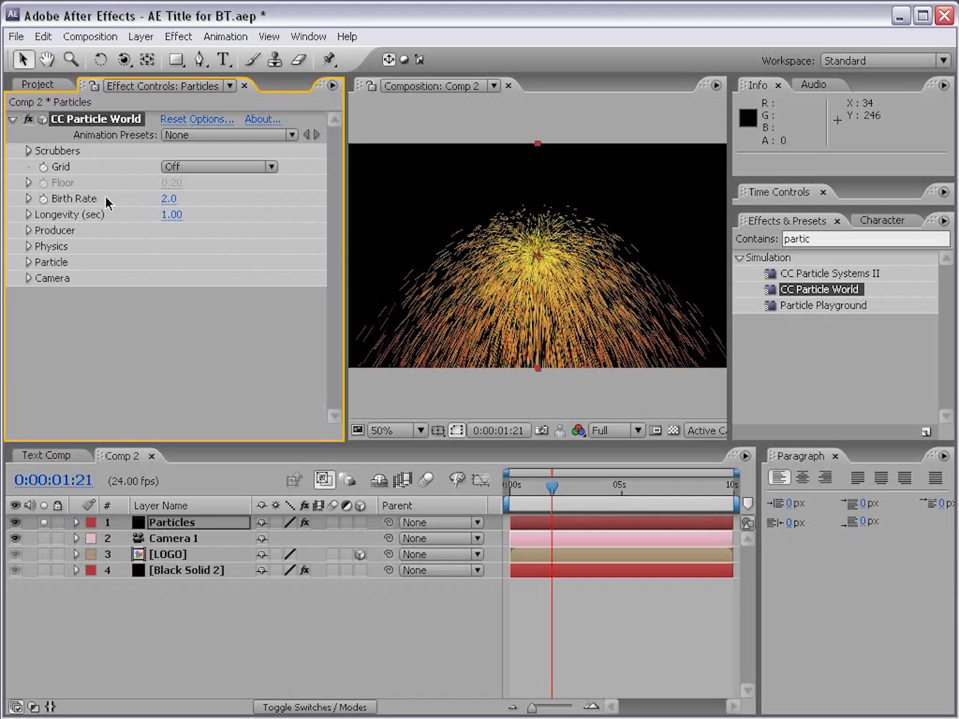
# Step: Set the particles' Birth Rate to 1.1 and Longevity to 0.59 seconds
pyautogui.moveTo(170, 199)
pyautogui.mouseDown()
pyautogui.moveTo(177, 199)
pyautogui.moveTo(170, 199)
pyautogui.mouseUp()
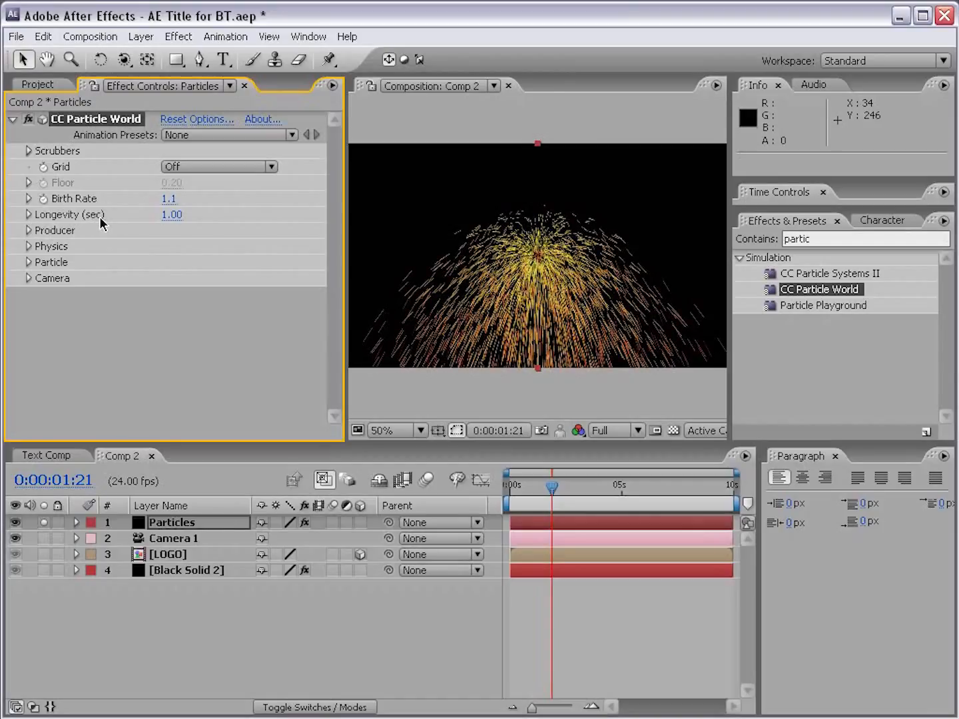
pyautogui.moveTo(175, 222); pyautogui.dragTo(171, 254)
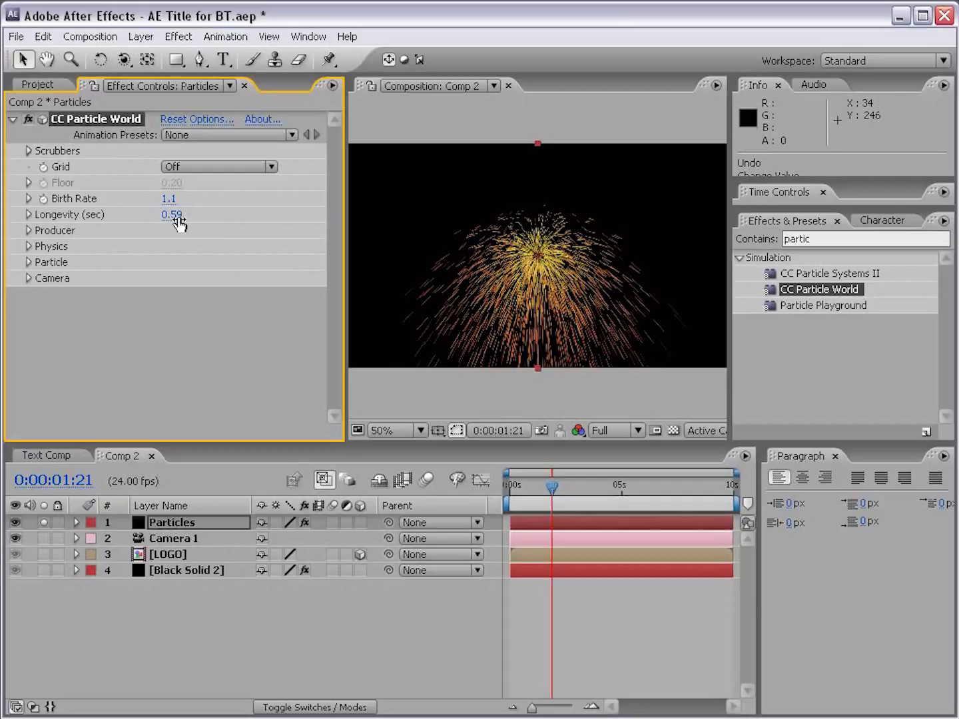
# Step: Set the particle producer's Radius X to 0.5, Radius Y to 0.3 and Radius Z to 2.2, leaving its position at 0.00
pyautogui.click(28, 230)
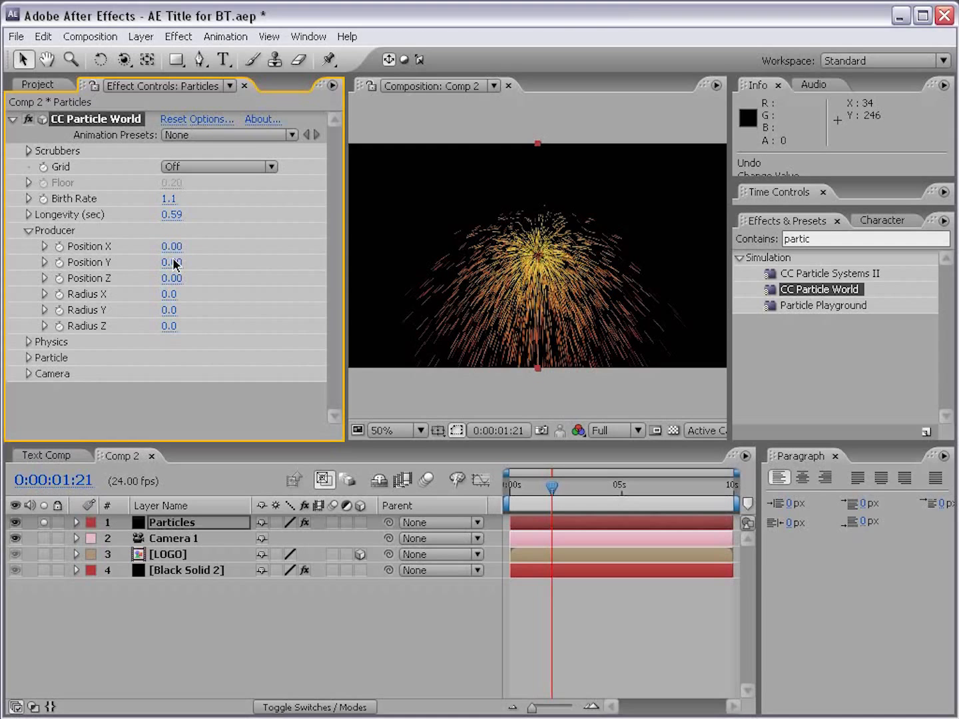
pyautogui.moveTo(177, 263); pyautogui.dragTo(154, 279)
pyautogui.hotkey('ctrl', 'z')
pyautogui.moveTo(168, 294); pyautogui.dragTo(363, 310)
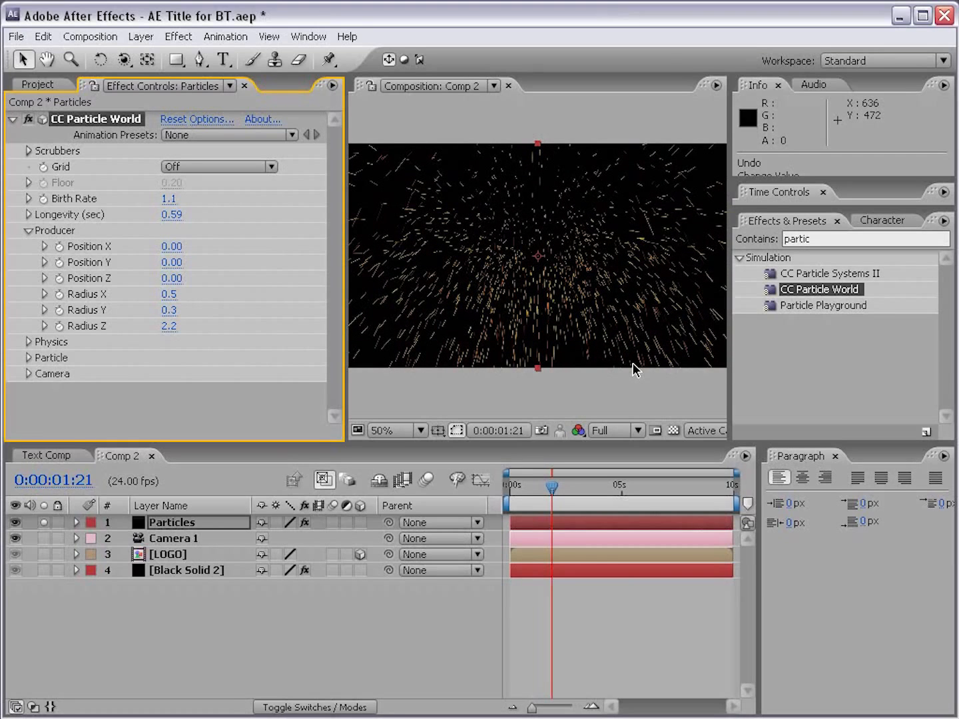
pyautogui.click(27, 231)
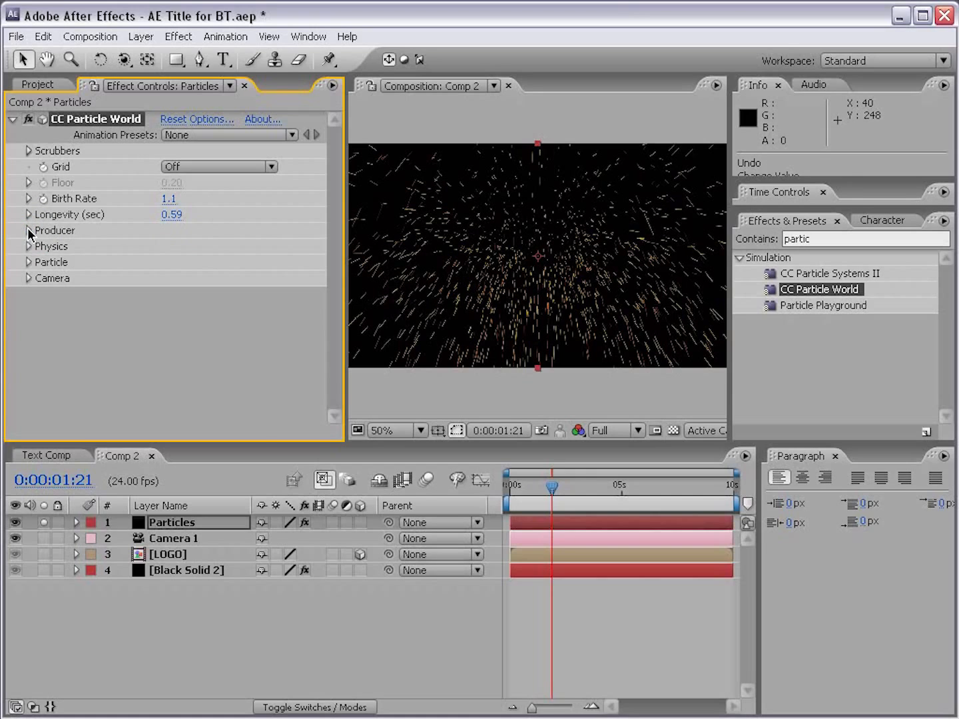
# Step: Set the particles' Physics Animation to Twirl and preview the motion, leaving the current time at 0:00:02:21
pyautogui.click(28, 247)
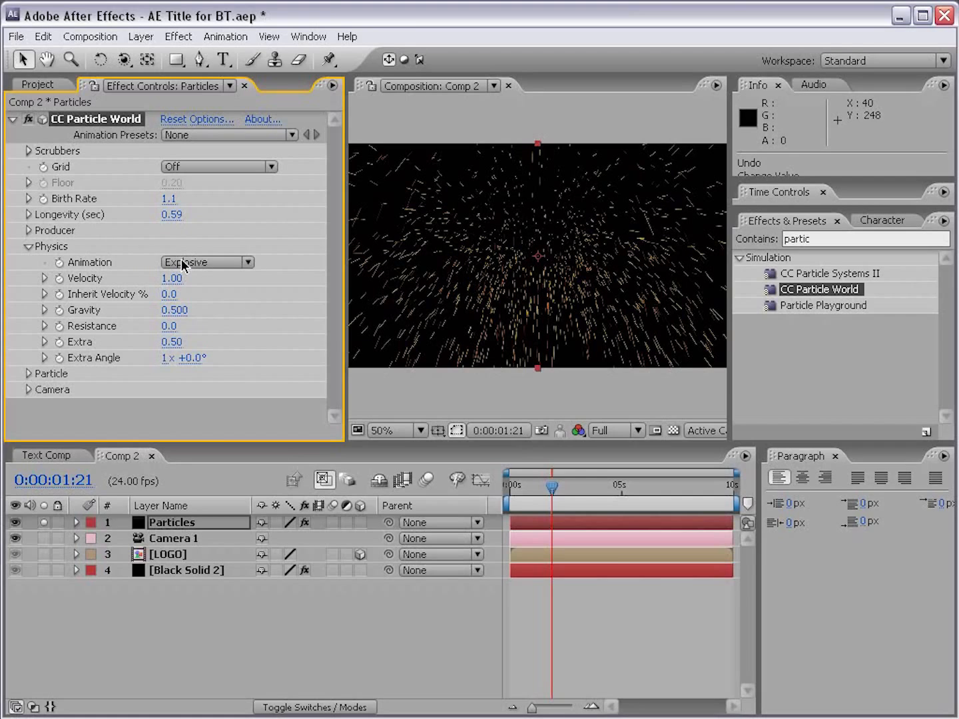
pyautogui.moveTo(552, 487); pyautogui.dragTo(574, 488)
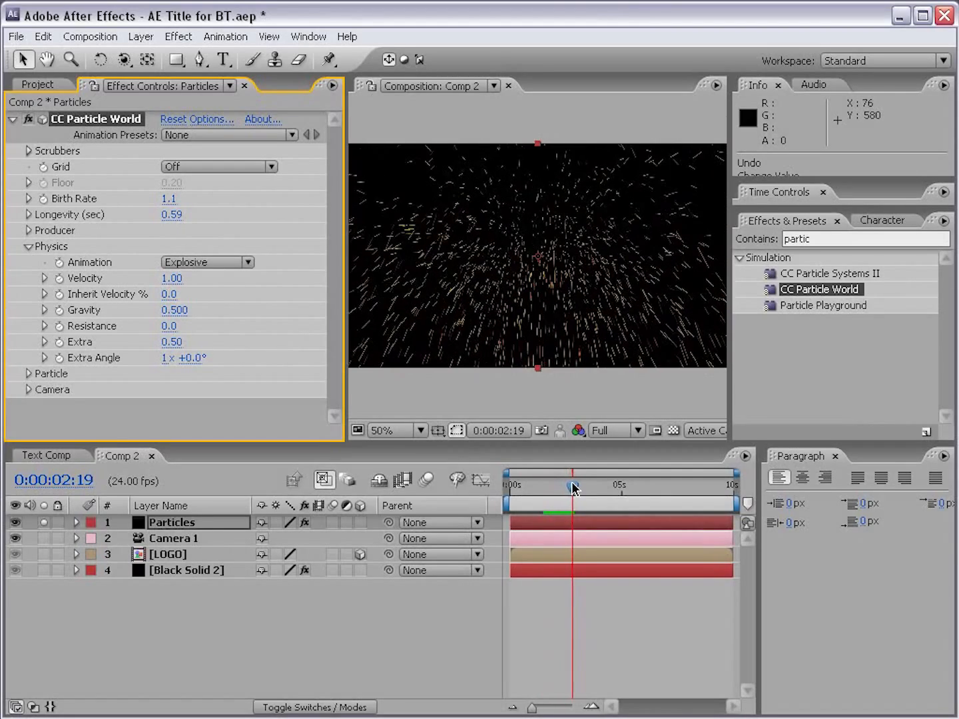
pyautogui.click(198, 261)
pyautogui.click(244, 338)
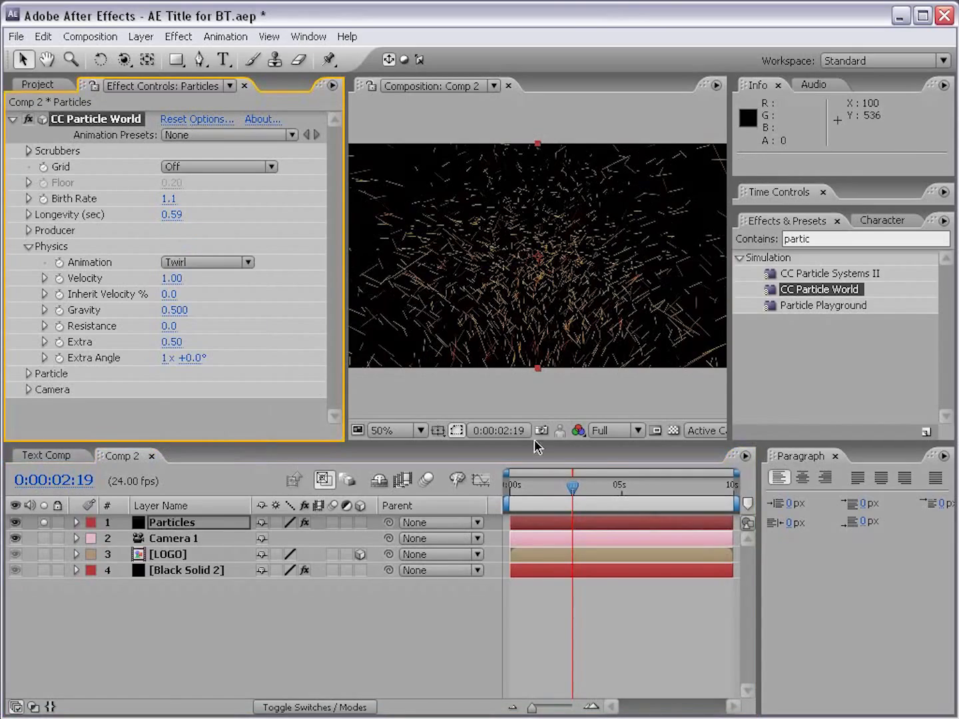
pyautogui.moveTo(573, 493)
pyautogui.mouseDown()
pyautogui.moveTo(598, 488)
pyautogui.moveTo(574, 489)
pyautogui.mouseUp()
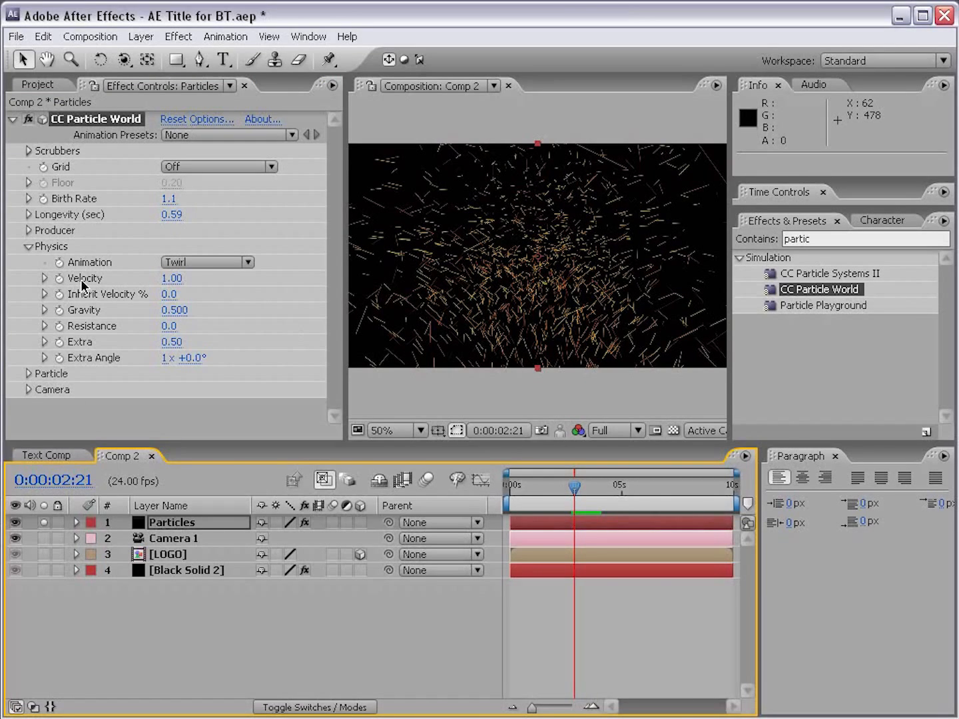
# Step: Set the particles' Velocity to 0 and preview the motion between 0:00:01:21 and 0:00:03:21
pyautogui.click(171, 280)
pyautogui.write('0')
pyautogui.press('Return')
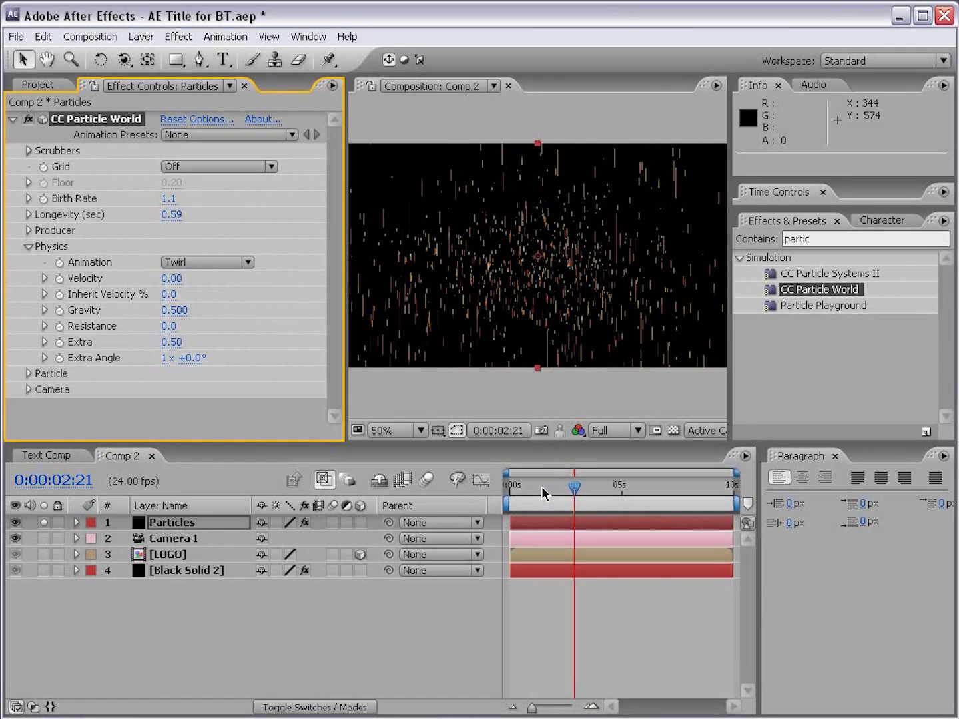
pyautogui.moveTo(549, 486)
pyautogui.mouseDown()
pyautogui.moveTo(535, 485)
pyautogui.moveTo(551, 486)
pyautogui.mouseUp()
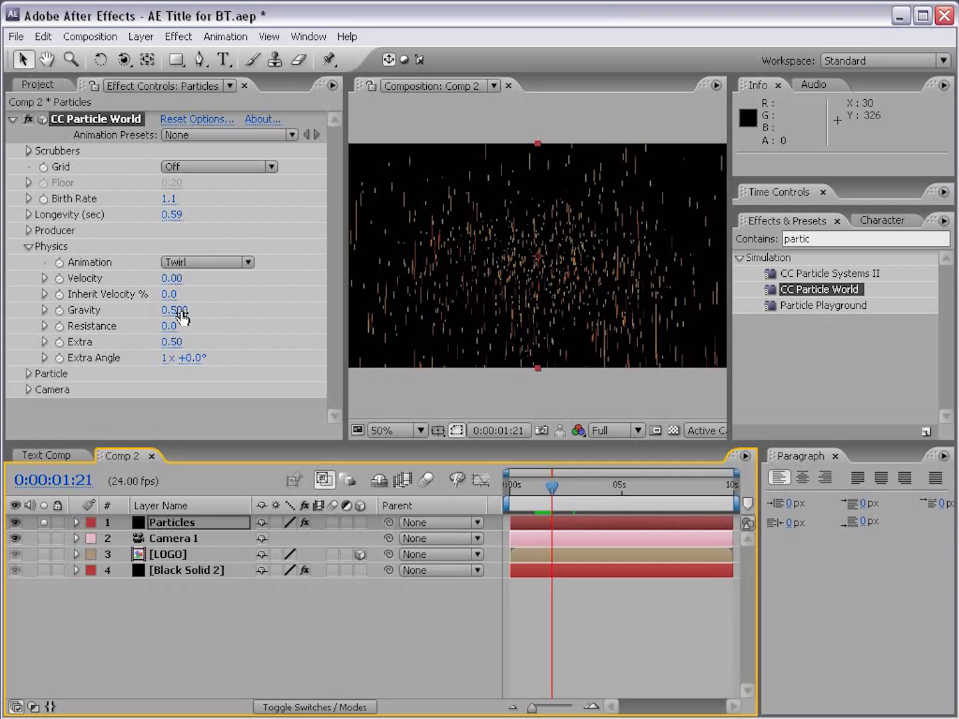
pyautogui.moveTo(552, 489); pyautogui.dragTo(597, 485)
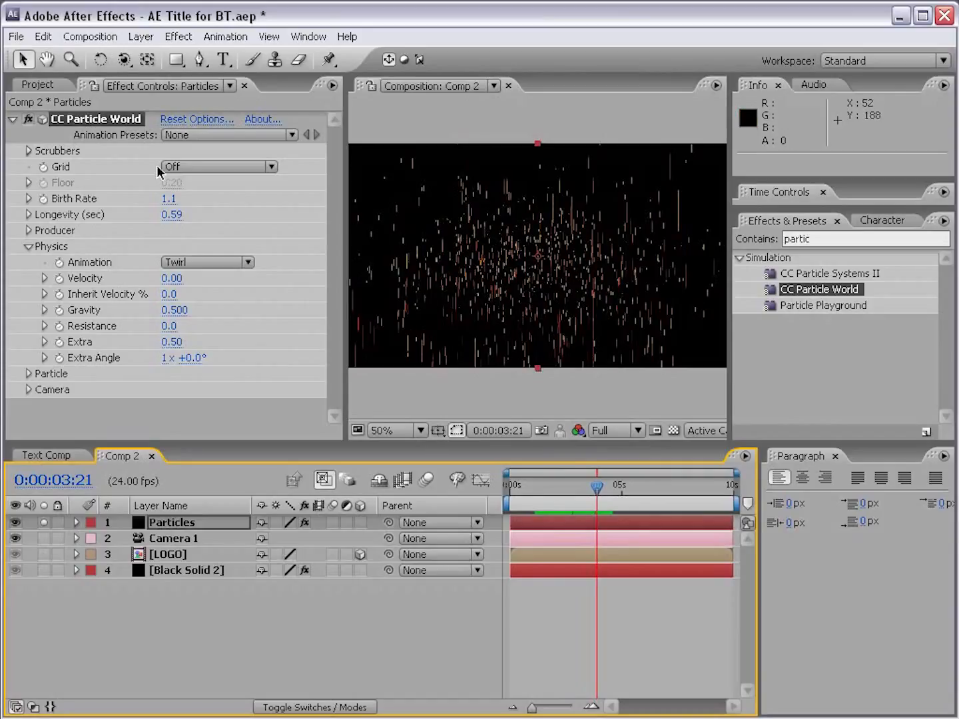
# Step: Try a particle Gravity of 0, and raise it to 0.170
pyautogui.hotkey('ctrl', 'z')
pyautogui.click(171, 310)
pyautogui.write('0')
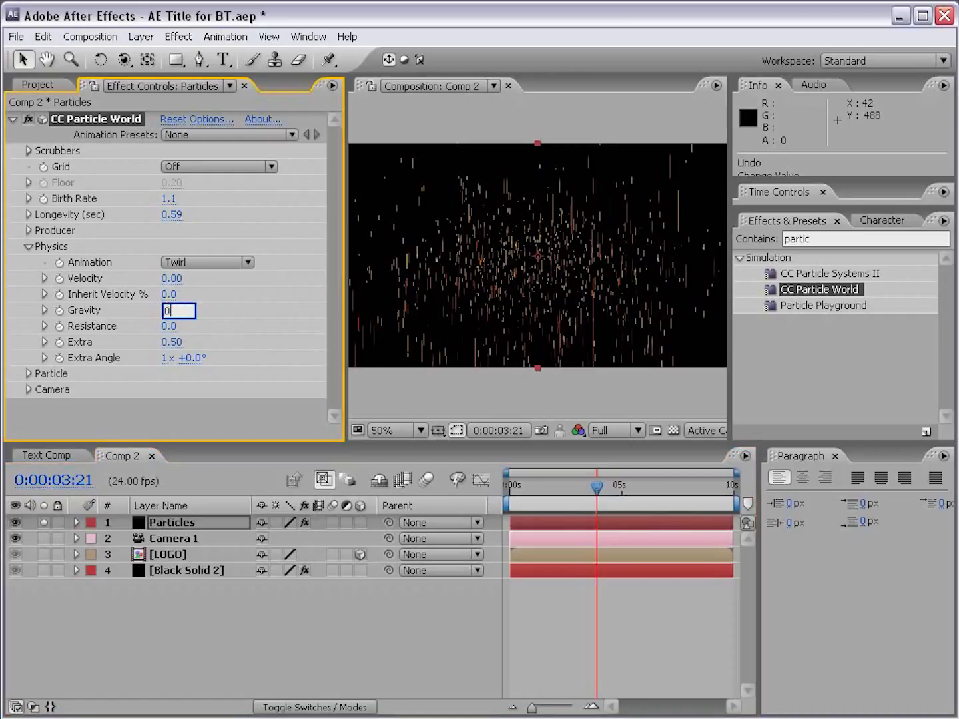
pyautogui.press('Return')
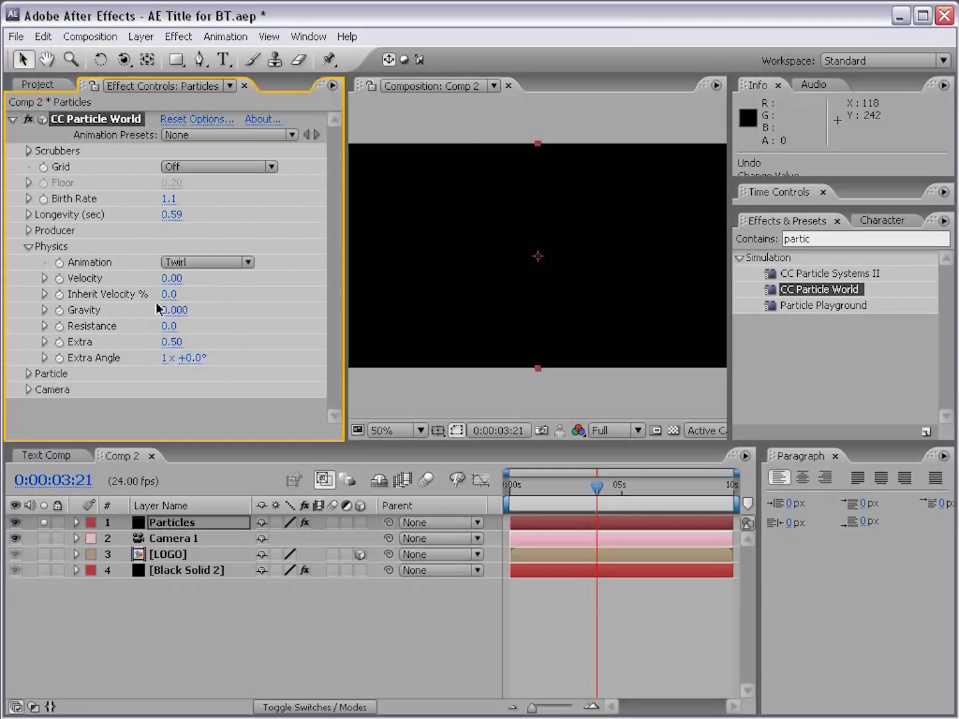
pyautogui.moveTo(175, 310); pyautogui.dragTo(181, 308)
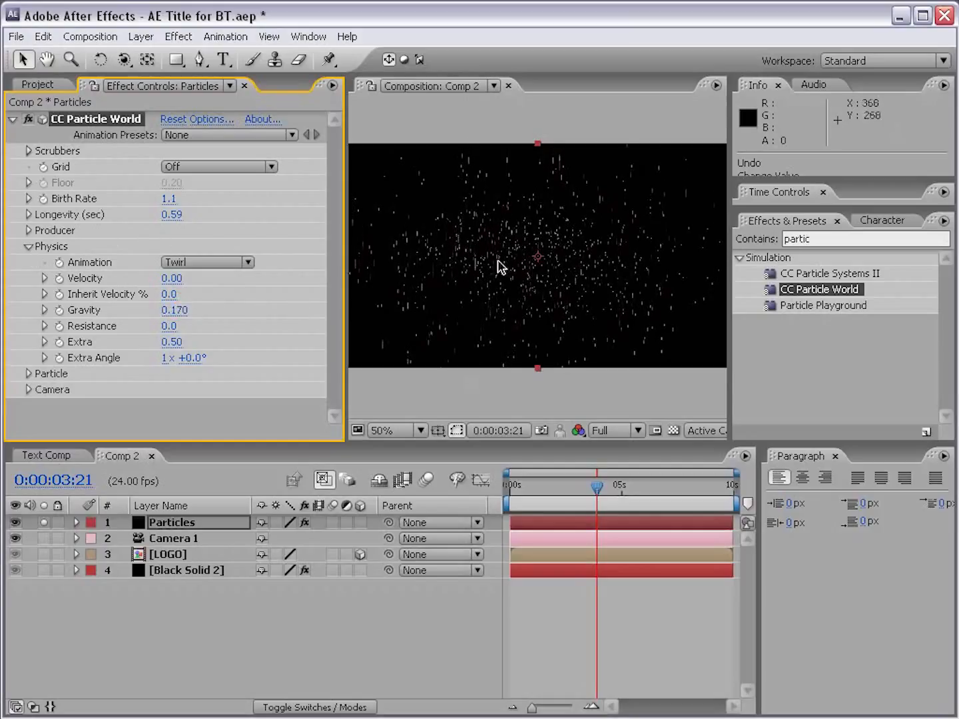
# Step: Try the Cube and Star particle types, previewing each on the timeline around 0:00:04:08
pyautogui.click(28, 375)
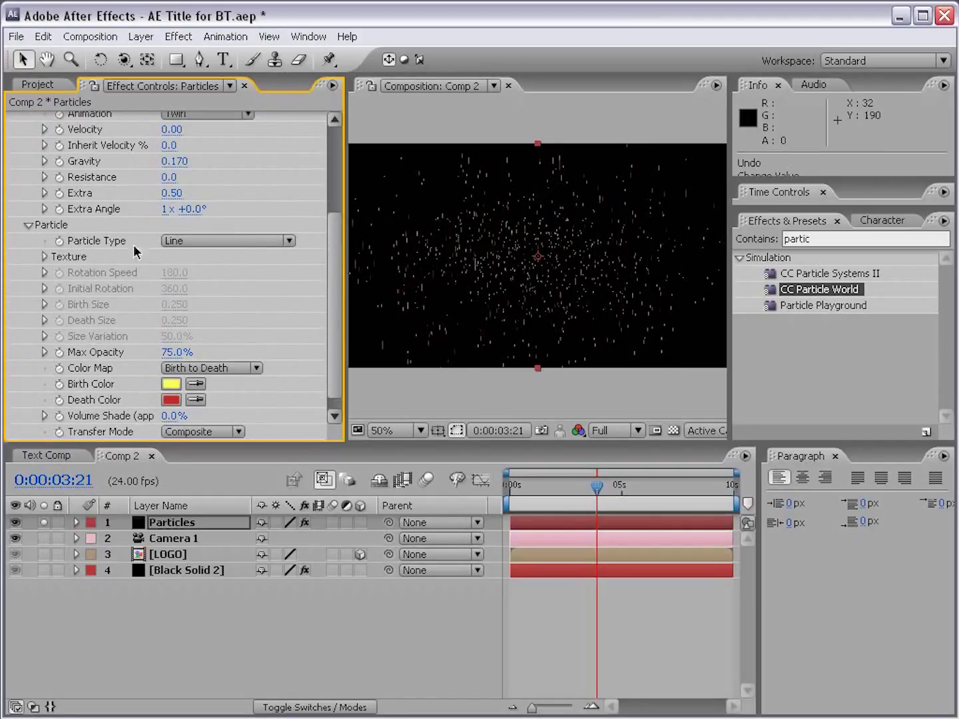
pyautogui.click(195, 242)
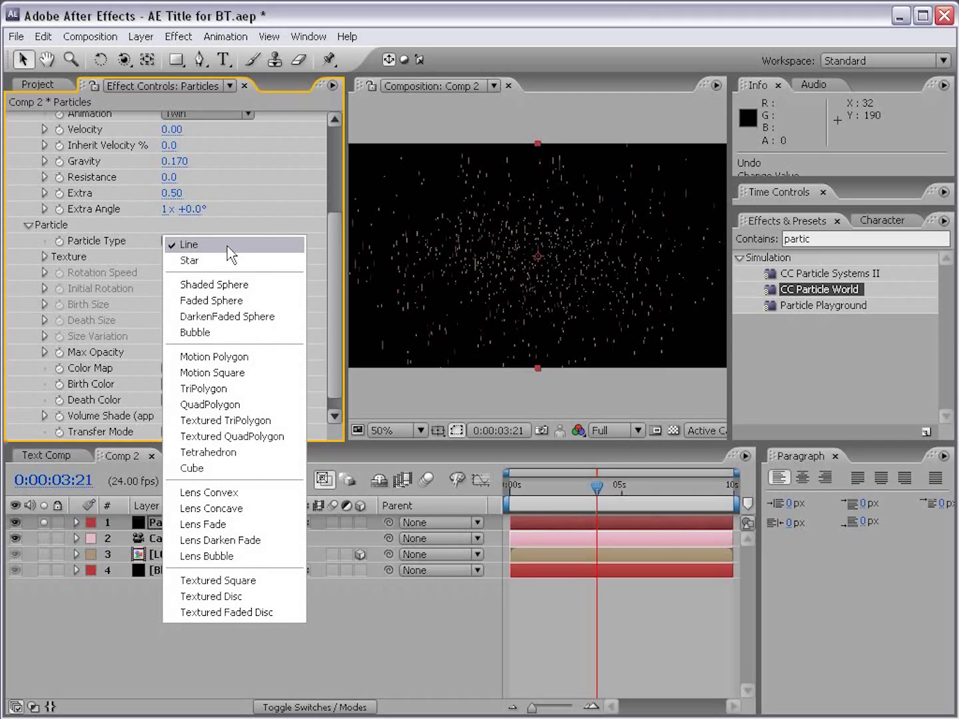
pyautogui.click(202, 465)
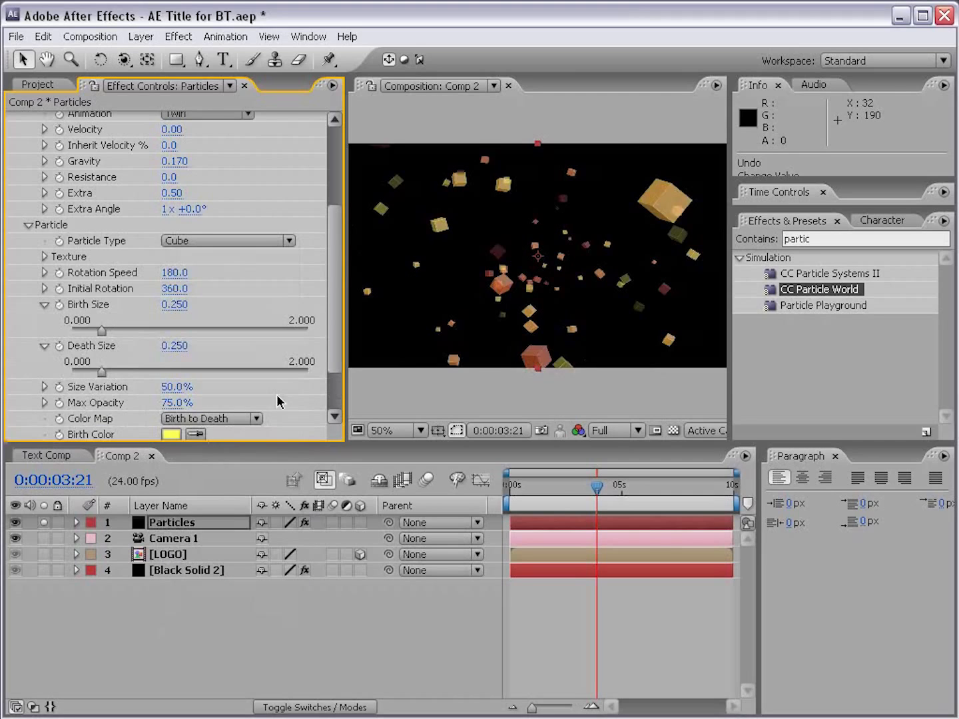
pyautogui.click(604, 487)
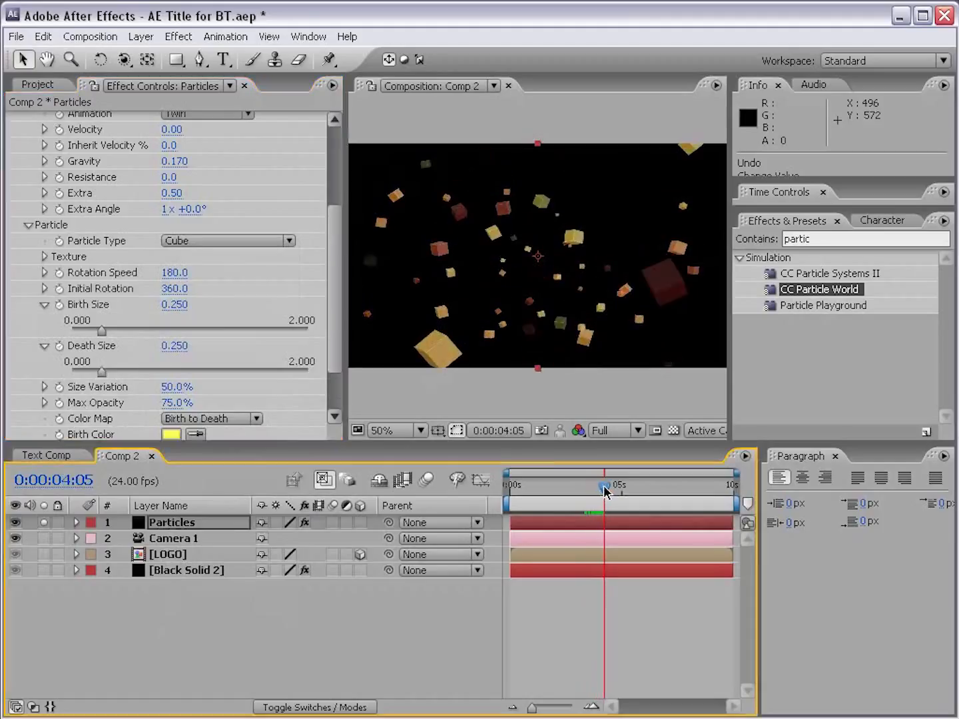
pyautogui.click(189, 243)
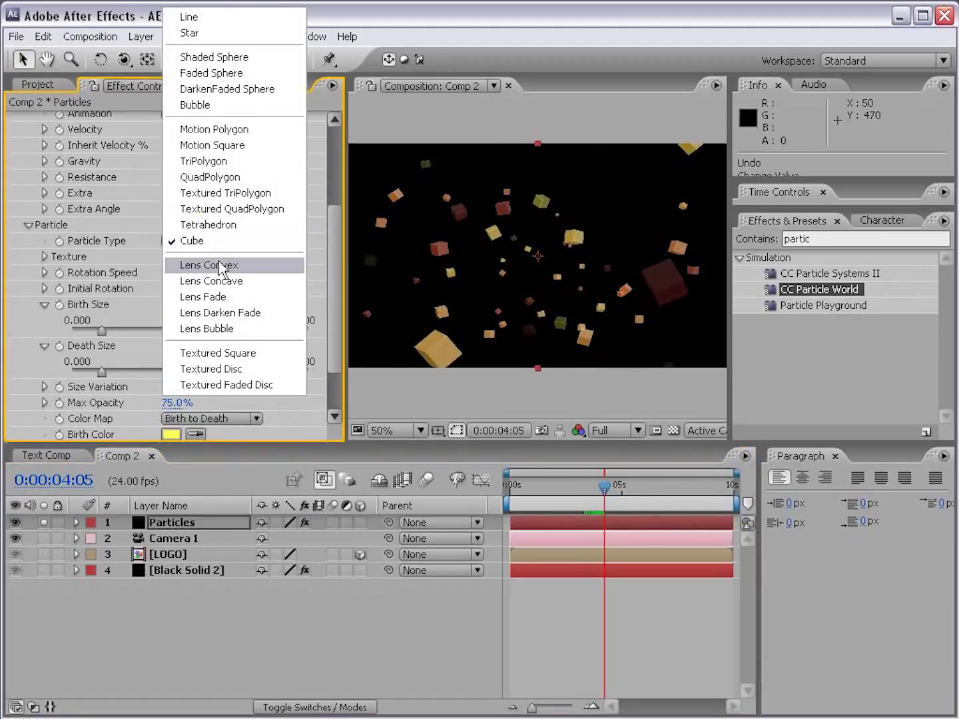
pyautogui.click(194, 33)
pyautogui.moveTo(569, 481); pyautogui.dragTo(607, 484)
# Step: Set the Particle Type to Lens Convex and check the Color Map options, keeping Birth to Death
pyautogui.click(207, 243)
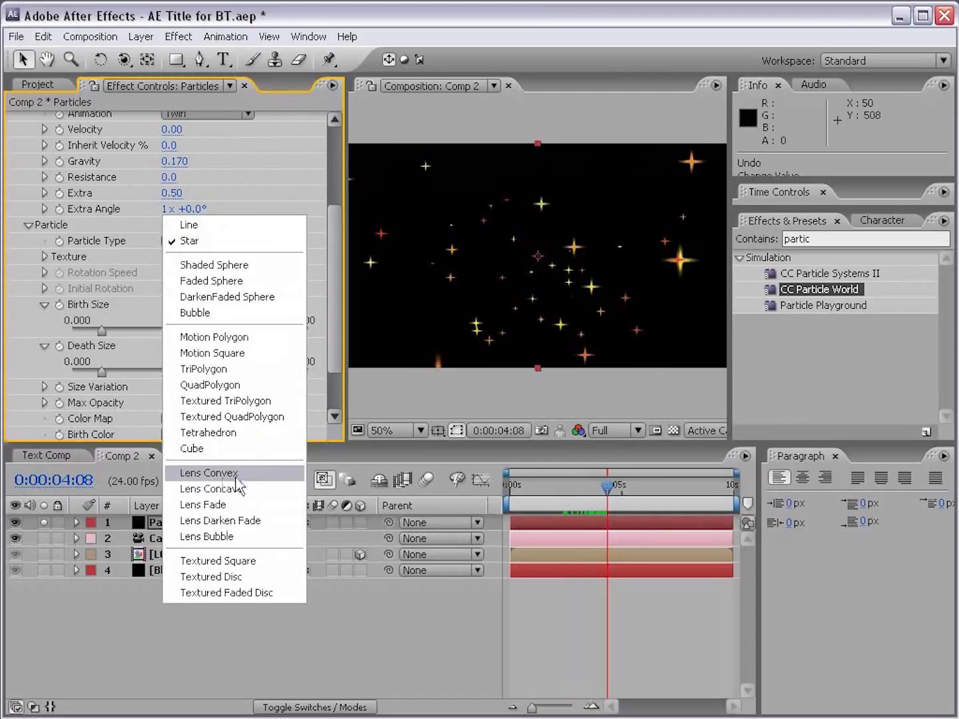
pyautogui.click(213, 475)
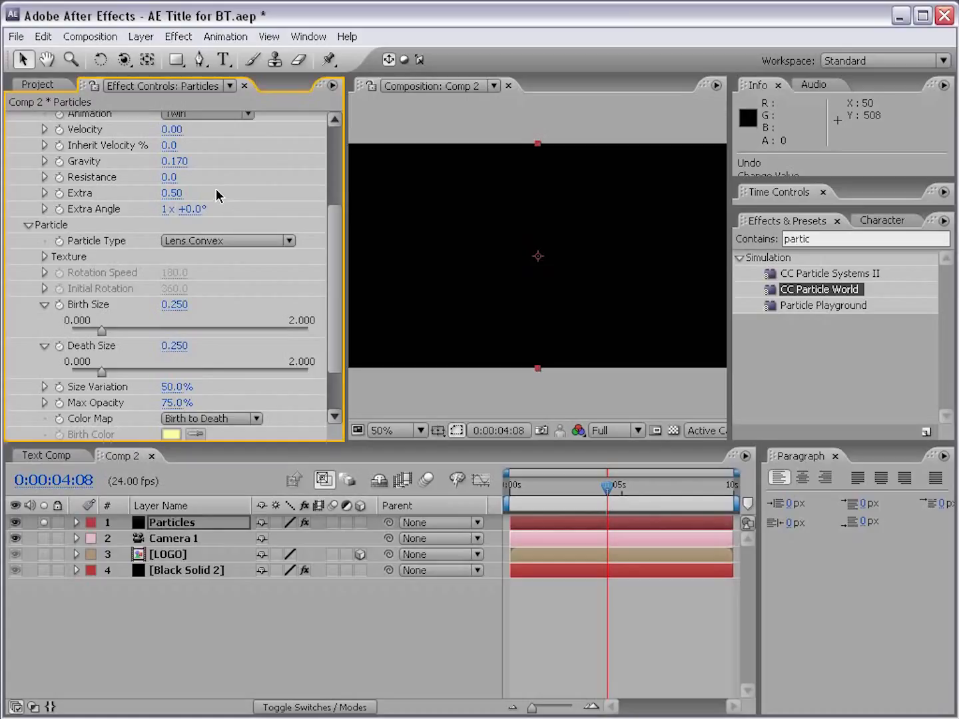
pyautogui.scroll(-2, 330, 279)
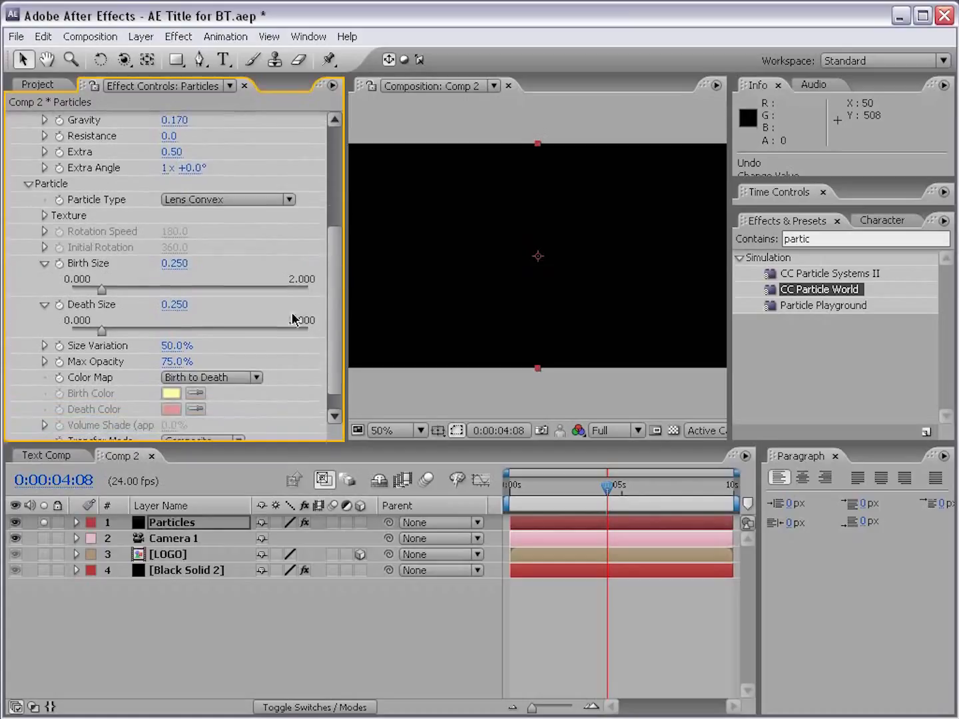
pyautogui.click(200, 377)
pyautogui.click(214, 362)
pyautogui.click(197, 381)
pyautogui.click(200, 400)
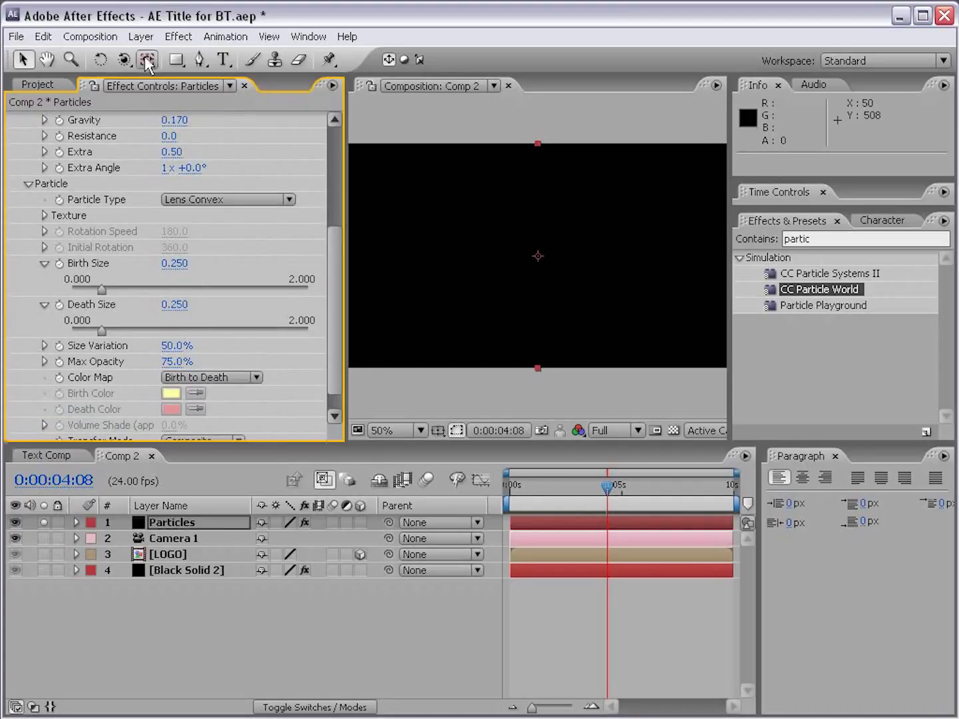
# Step: Change the Particles layer's solid color to pale green EAFFD3 in its solid settings
pyautogui.click(141, 36)
pyautogui.click(141, 38)
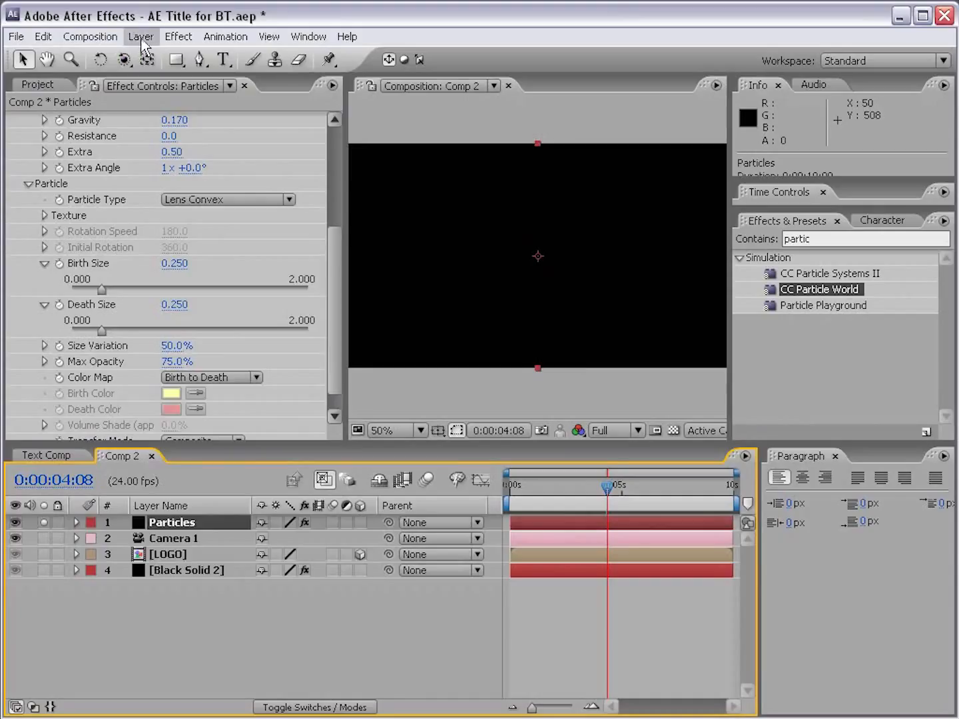
pyautogui.click(140, 40)
pyautogui.click(150, 72)
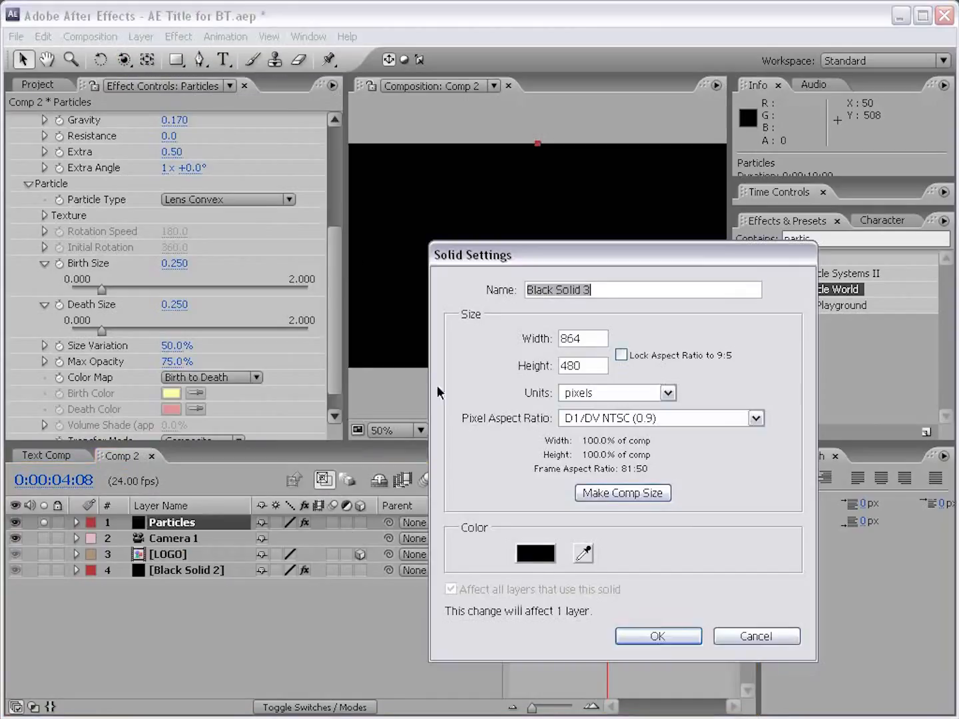
pyautogui.click(529, 553)
pyautogui.click(465, 584)
pyautogui.moveTo(465, 584); pyautogui.dragTo(467, 618)
pyautogui.click(261, 477)
pyautogui.click(243, 439)
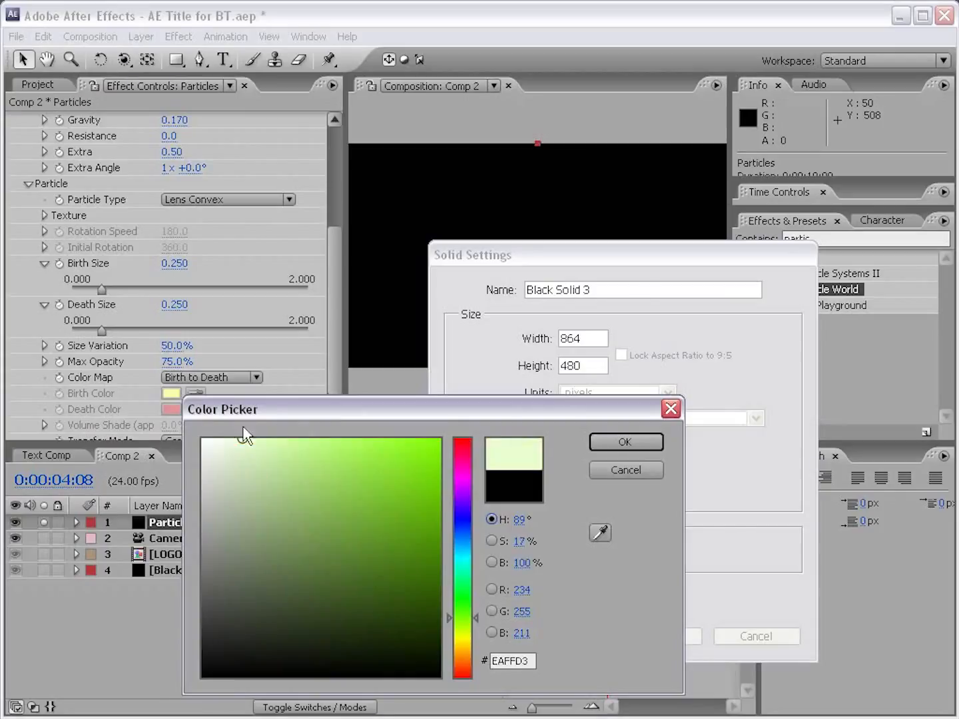
pyautogui.click(613, 444)
pyautogui.click(657, 692)
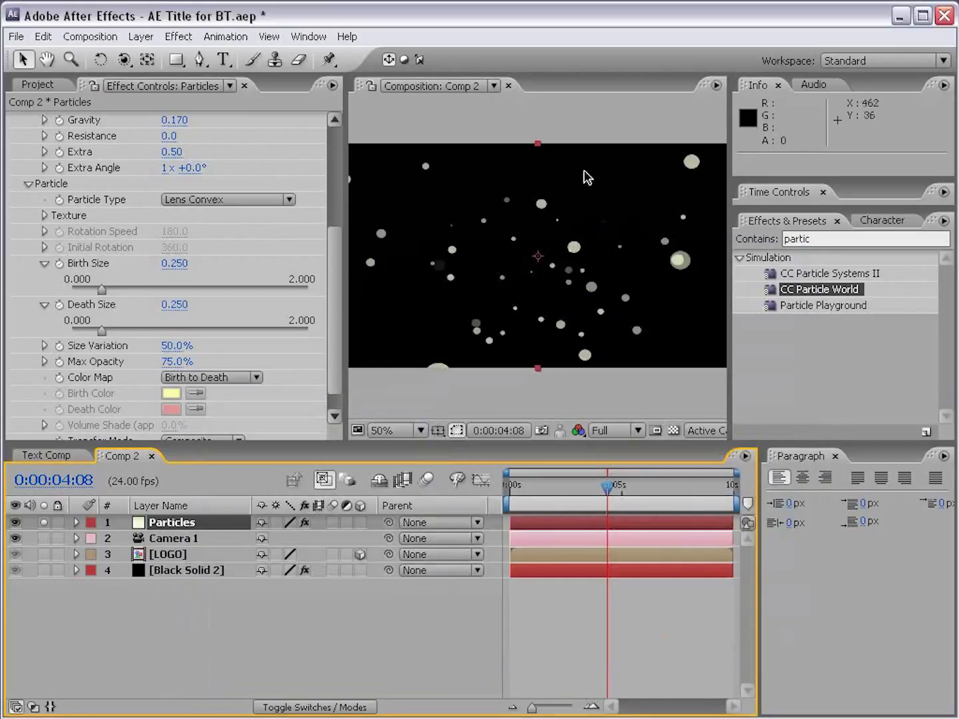
# Step: Set the particles' Gravity to 0 and preview the motion, leaving the current time at 0:00:02:22
pyautogui.moveTo(596, 495)
pyautogui.mouseDown()
pyautogui.moveTo(558, 493)
pyautogui.moveTo(600, 494)
pyautogui.mouseUp()
pyautogui.click(175, 121)
pyautogui.write('0')
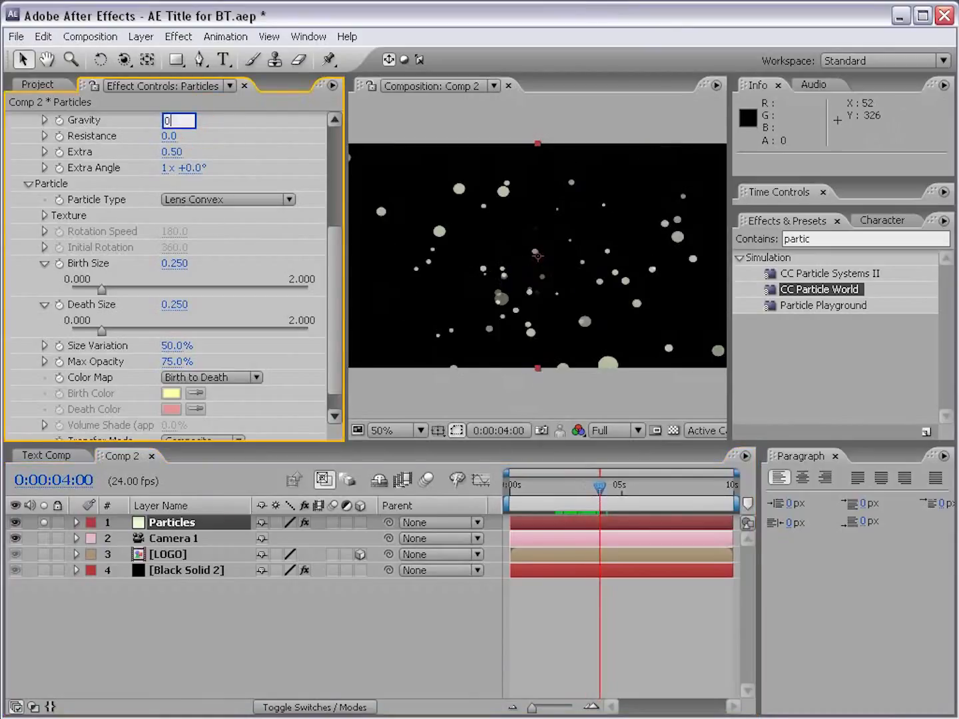
pyautogui.press('Return')
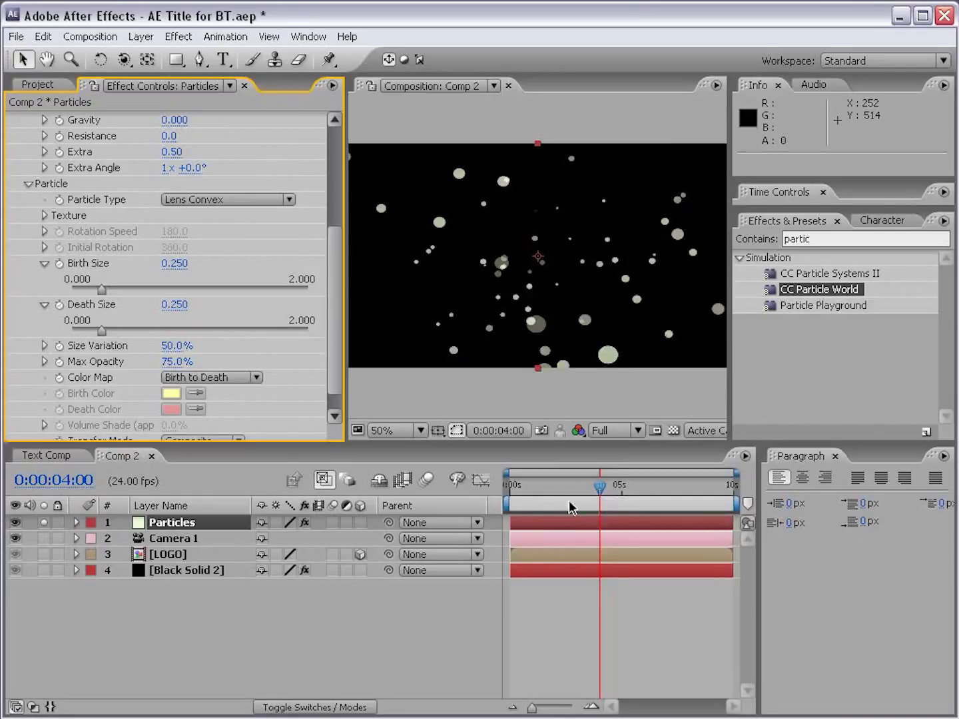
pyautogui.click(595, 488)
pyautogui.moveTo(594, 487)
pyautogui.mouseDown()
pyautogui.moveTo(671, 492)
pyautogui.moveTo(576, 489)
pyautogui.mouseUp()
# Step: Examine the particle Texture settings and the textured particle types, keeping Lens Convex
pyautogui.moveTo(336, 243); pyautogui.dragTo(337, 255)
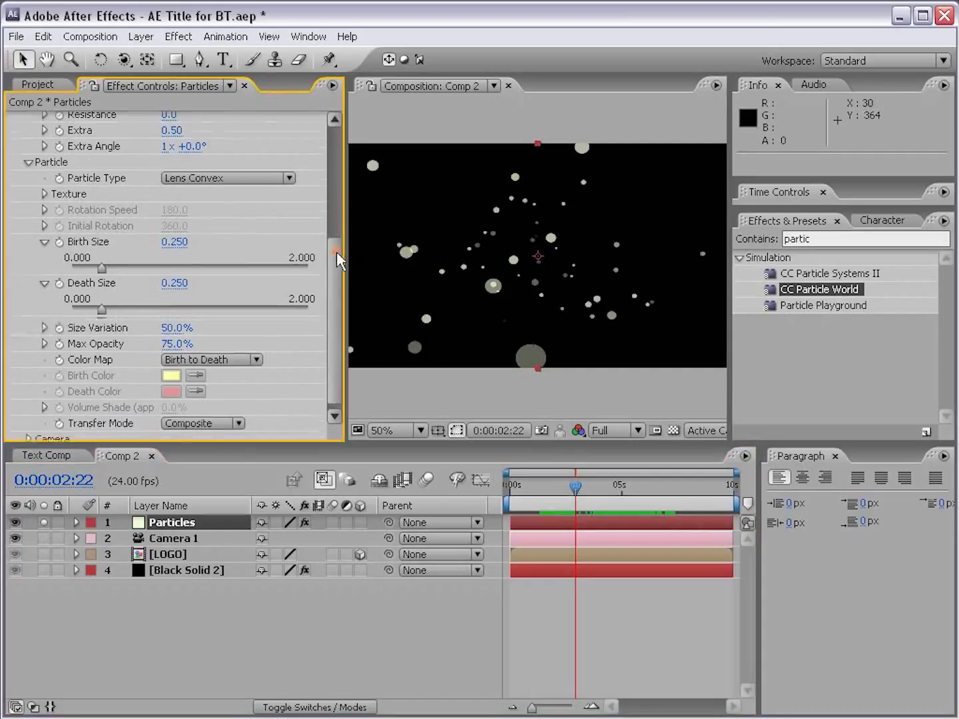
pyautogui.click(45, 194)
pyautogui.click(187, 178)
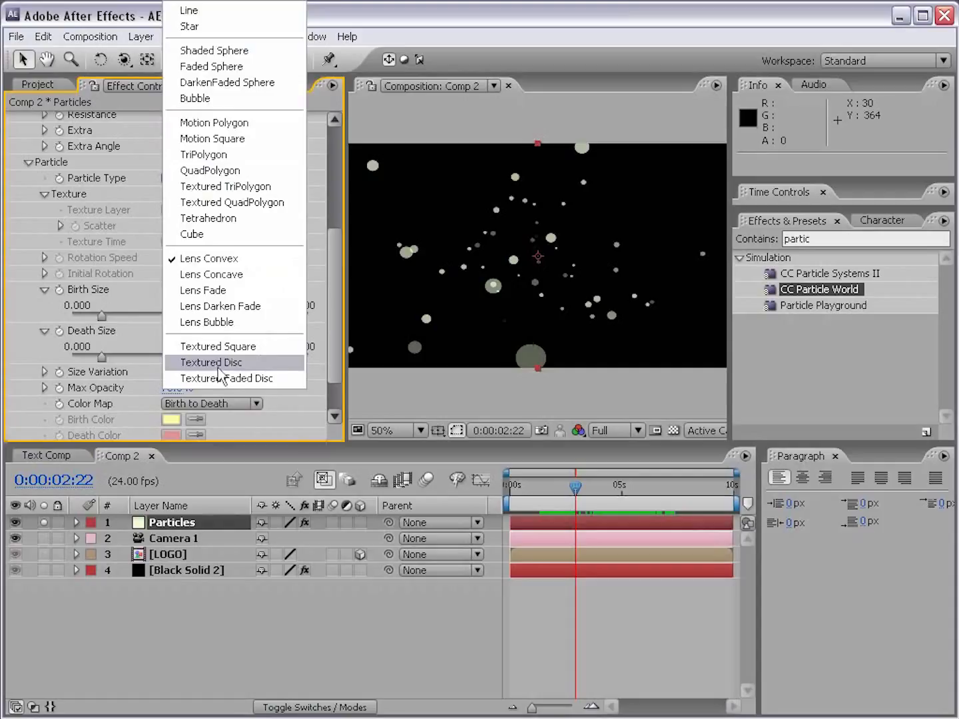
pyautogui.click(201, 259)
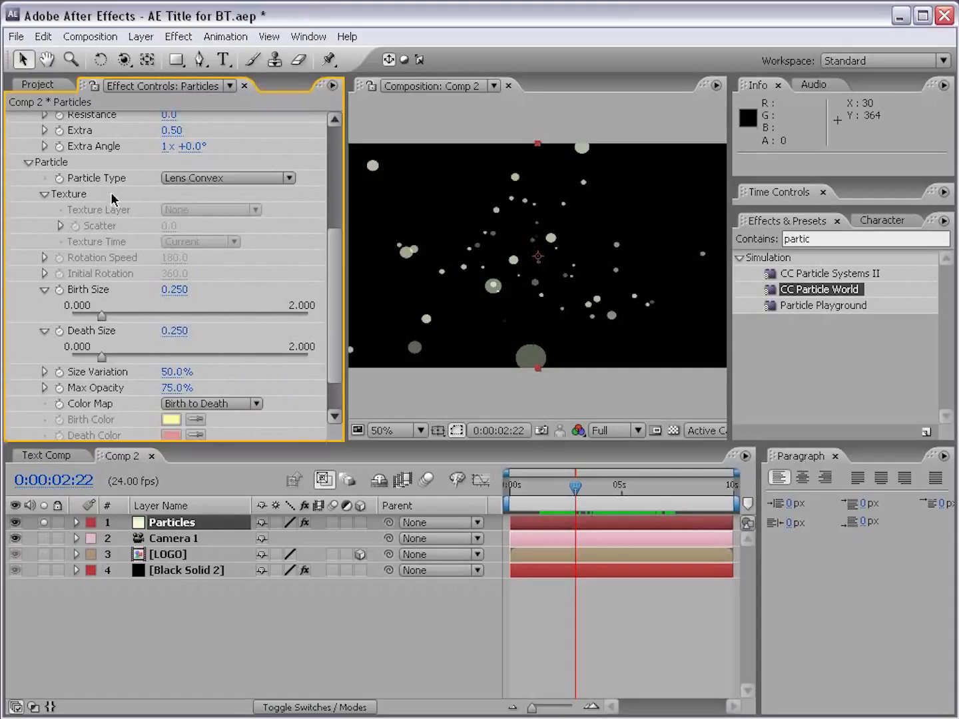
pyautogui.click(44, 195)
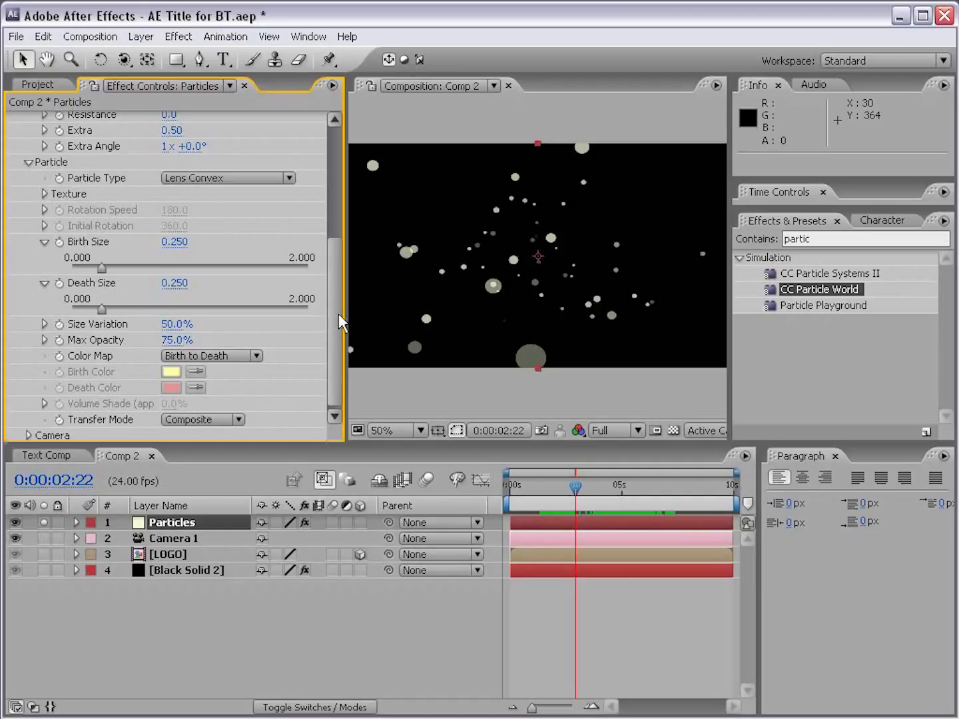
# Step: Set the particles' Birth Size to 0.429, Size Variation to 83% and Death Size to 0.175
pyautogui.scroll(-1, 333, 331)
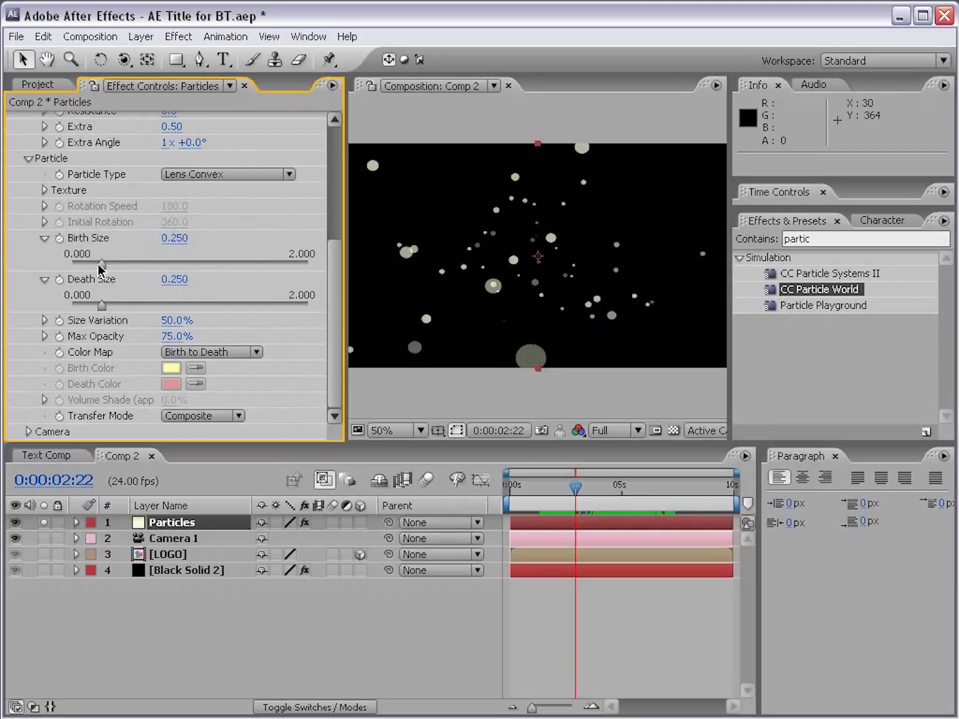
pyautogui.moveTo(99, 264); pyautogui.dragTo(124, 265)
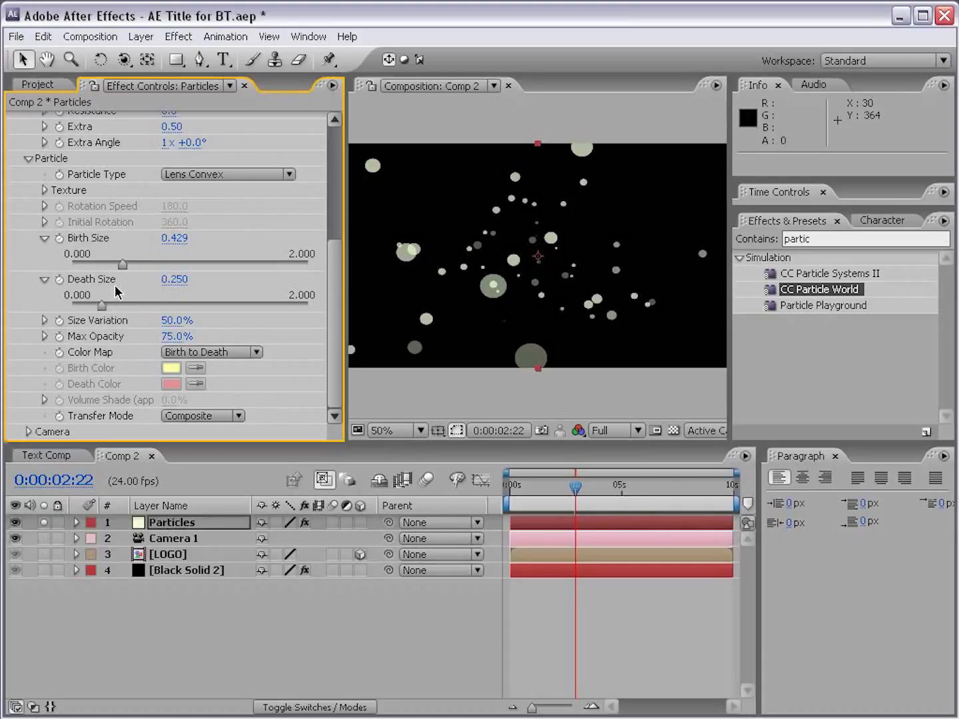
pyautogui.moveTo(167, 321); pyautogui.dragTo(189, 323)
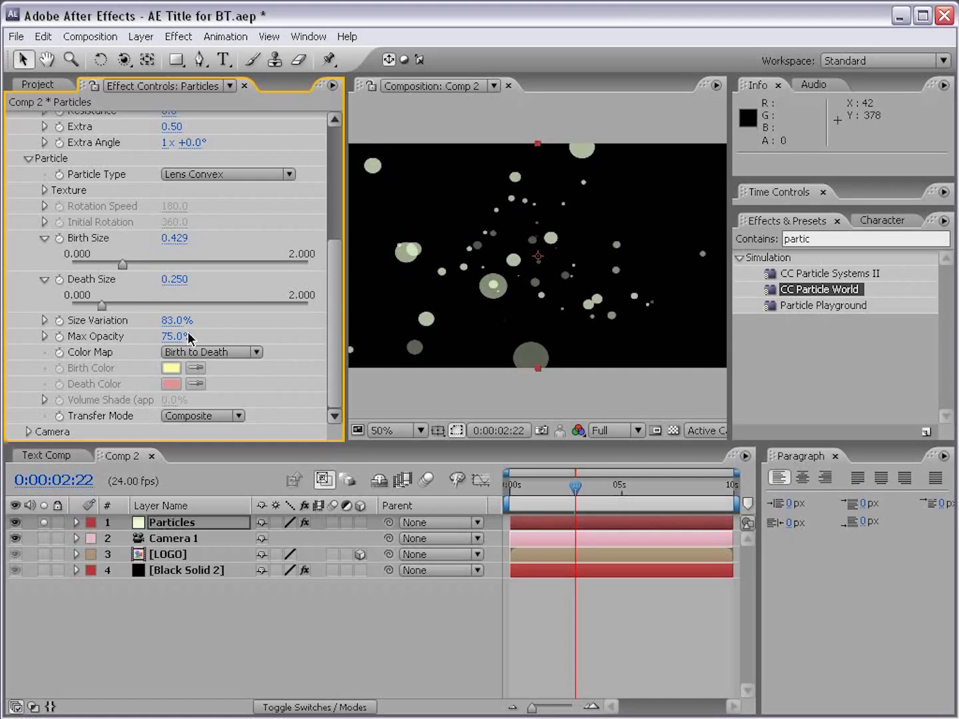
pyautogui.moveTo(101, 305)
pyautogui.mouseDown()
pyautogui.moveTo(270, 309)
pyautogui.moveTo(93, 307)
pyautogui.mouseUp()
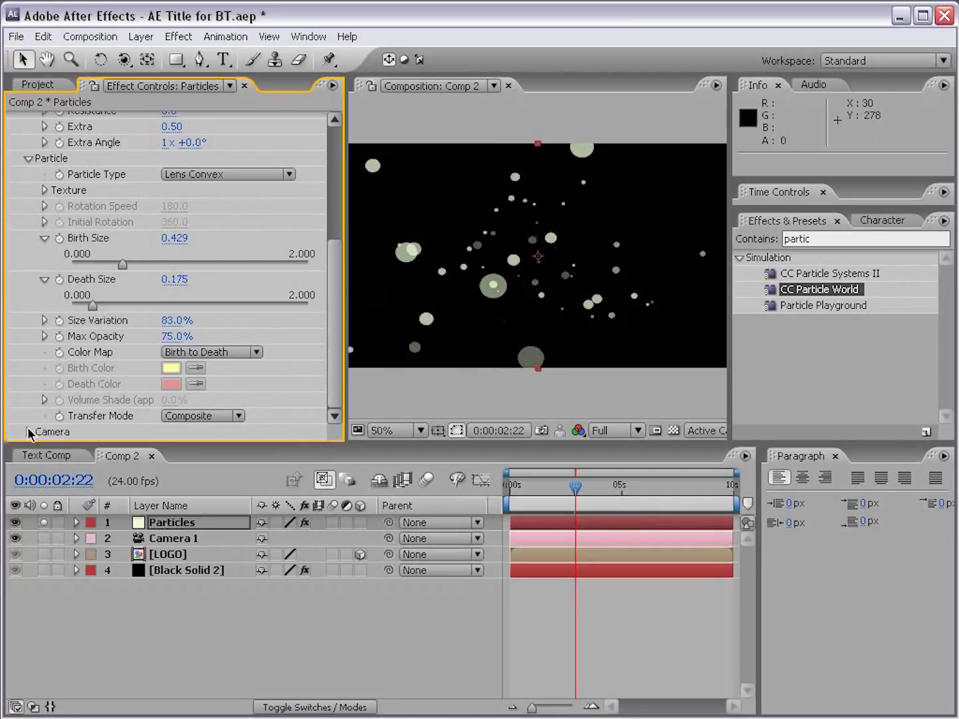
# Step: Review the particles' Color Map and Particle Type options, keeping Birth to Death and Lens Convex
pyautogui.click(223, 355)
pyautogui.click(225, 353)
pyautogui.click(213, 175)
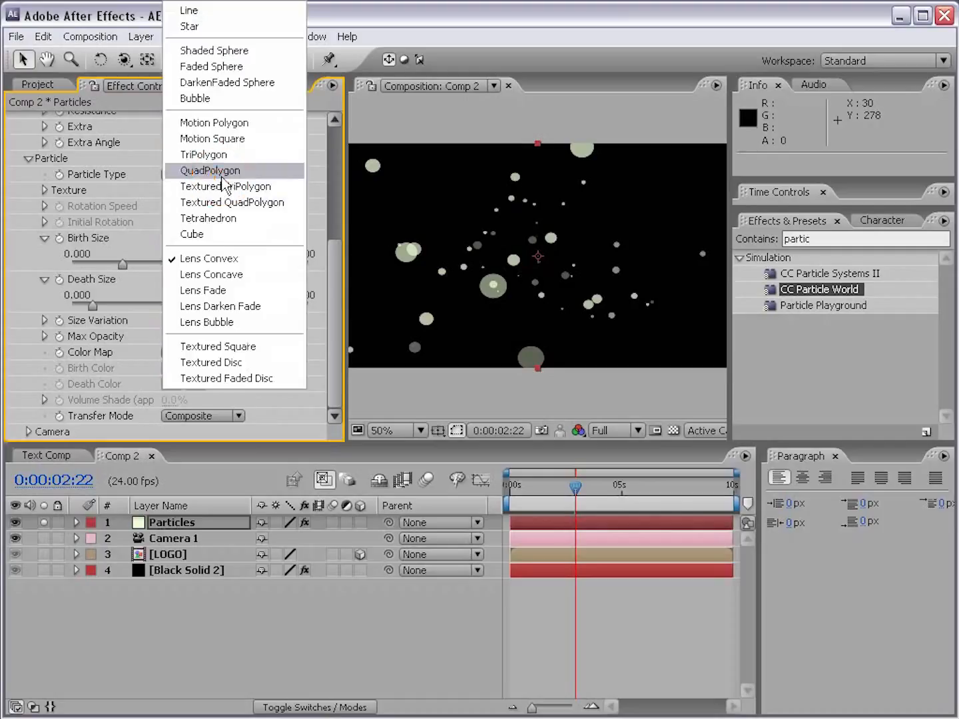
pyautogui.click(216, 259)
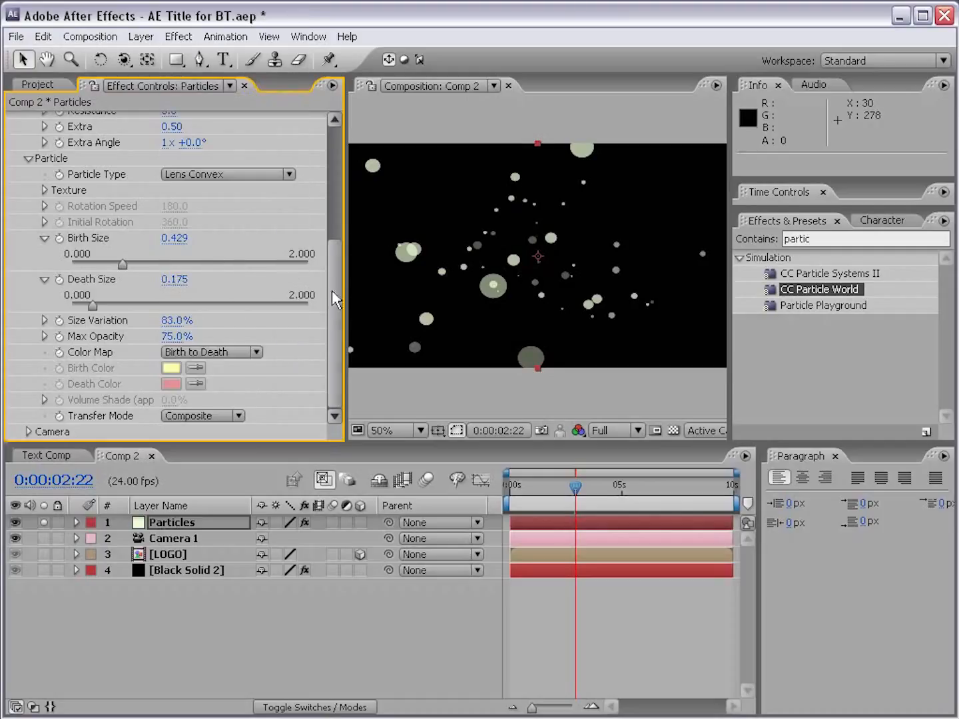
# Step: Check the particle effect's Camera settings and turn off solo for the Particles layer
pyautogui.click(27, 159)
pyautogui.click(28, 389)
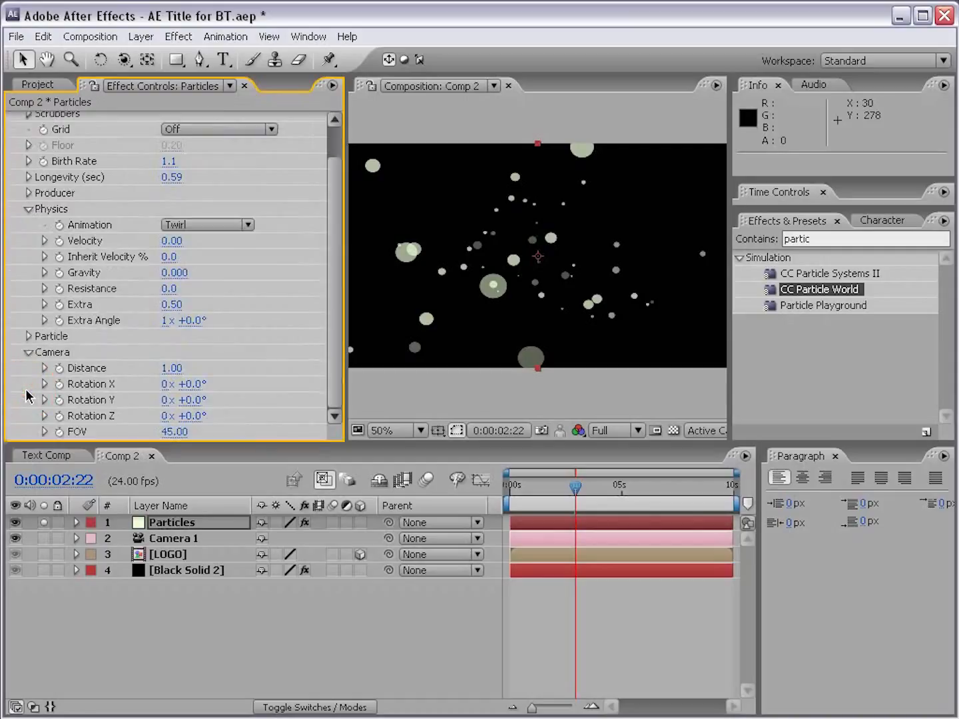
pyautogui.click(27, 353)
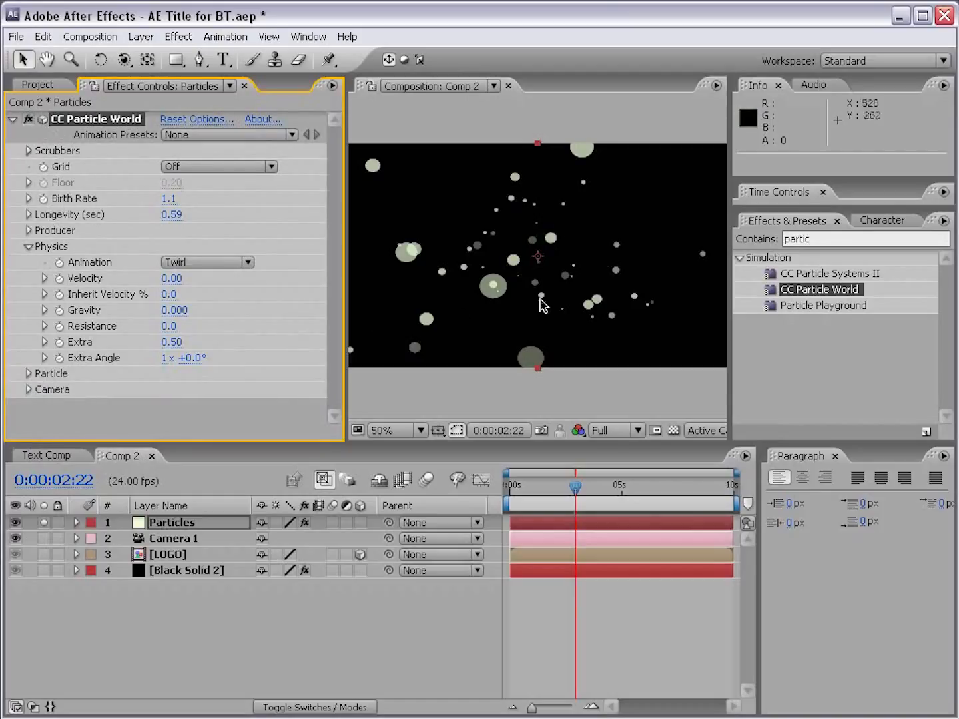
pyautogui.click(189, 540)
pyautogui.click(172, 522)
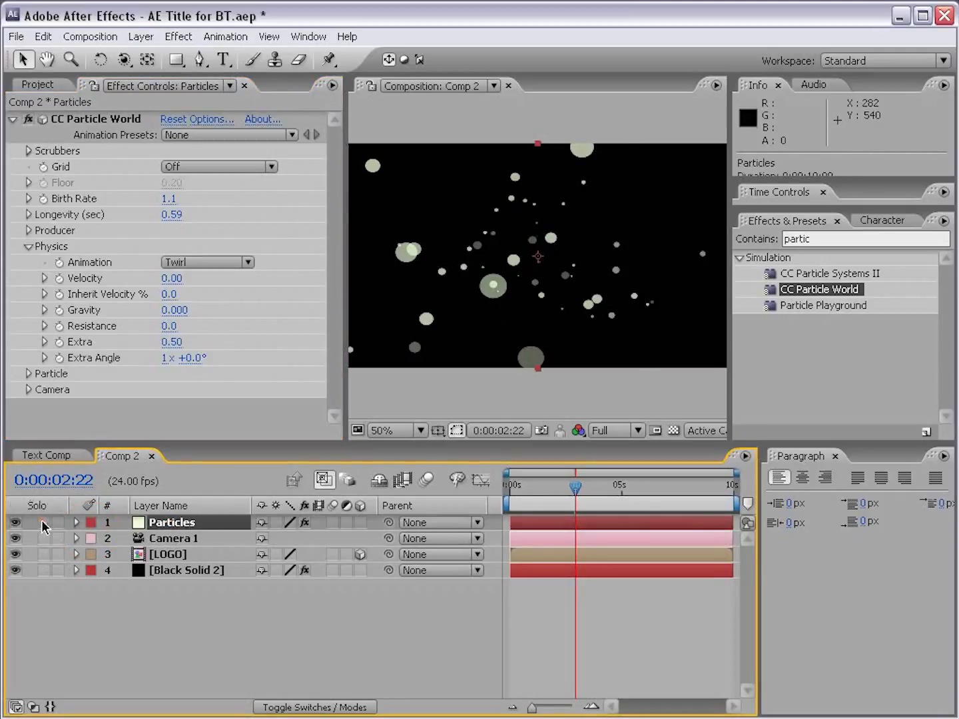
pyautogui.click(43, 524)
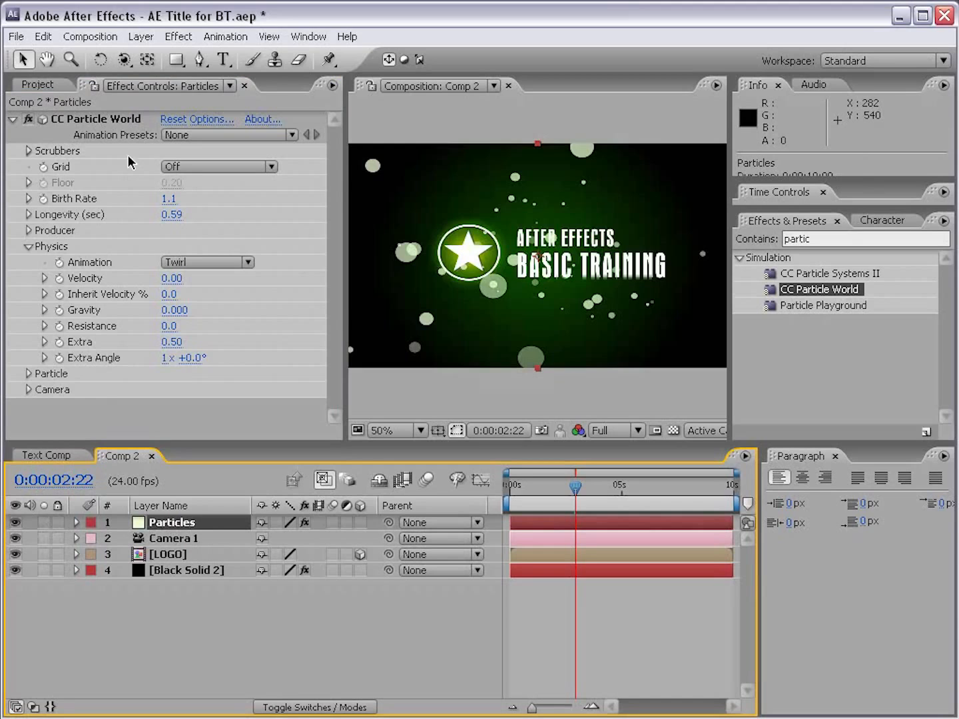
# Step: Try orbiting the scene's camera with the Orbit Camera tool, then undo the orbit
pyautogui.click(124, 59)
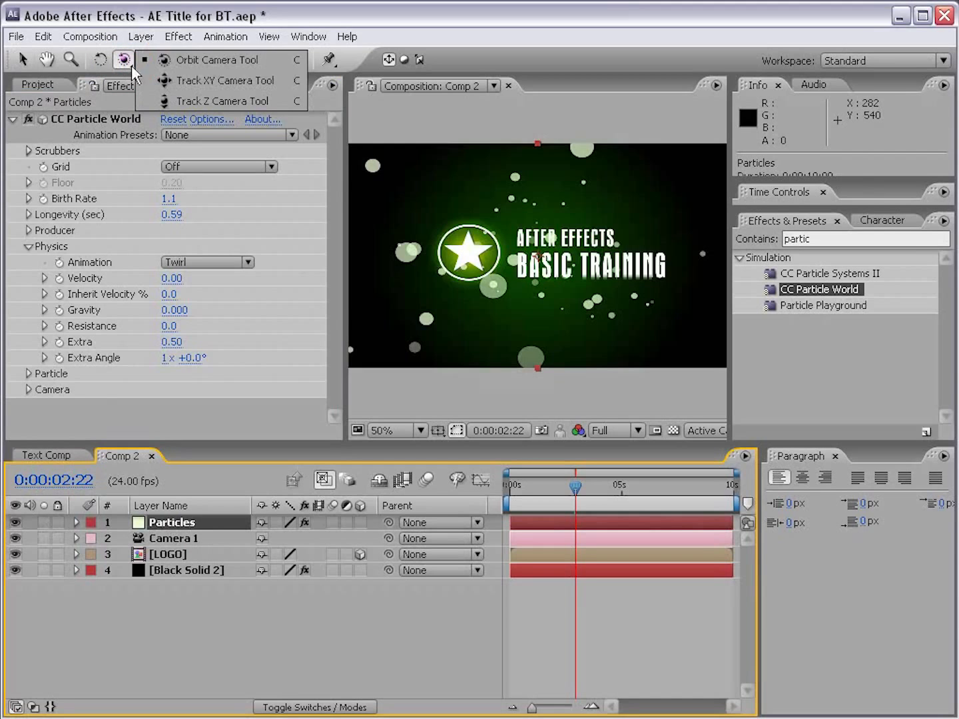
pyautogui.click(200, 61)
pyautogui.moveTo(585, 251); pyautogui.dragTo(564, 240)
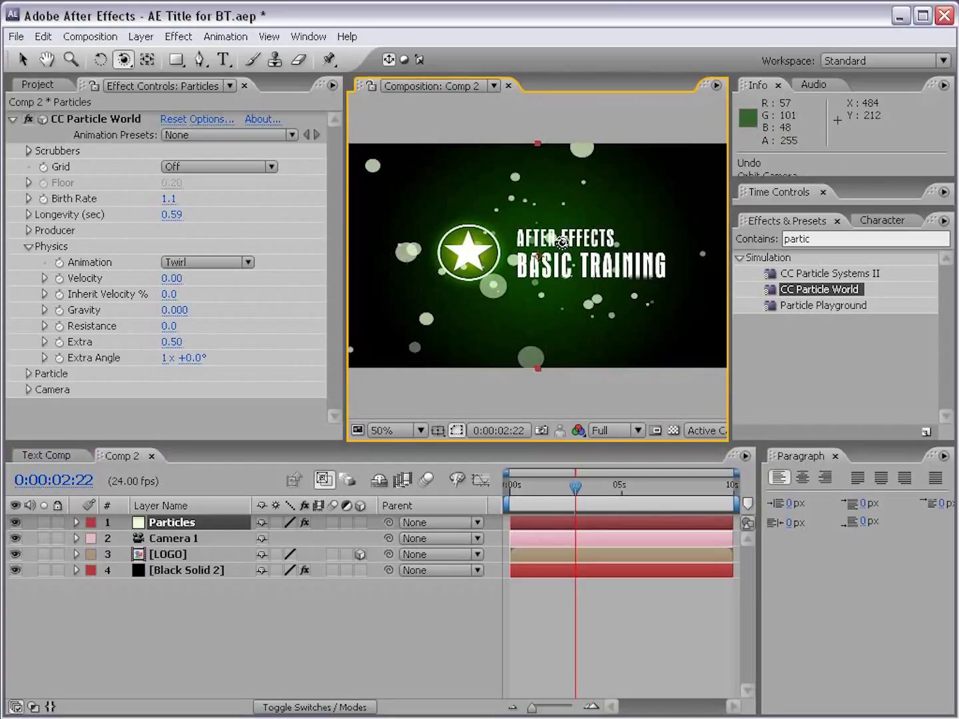
# Step: Set the particles' Birth Size to 0.111 and collapse the CC Particle World settings
pyautogui.click(25, 247)
pyautogui.click(29, 262)
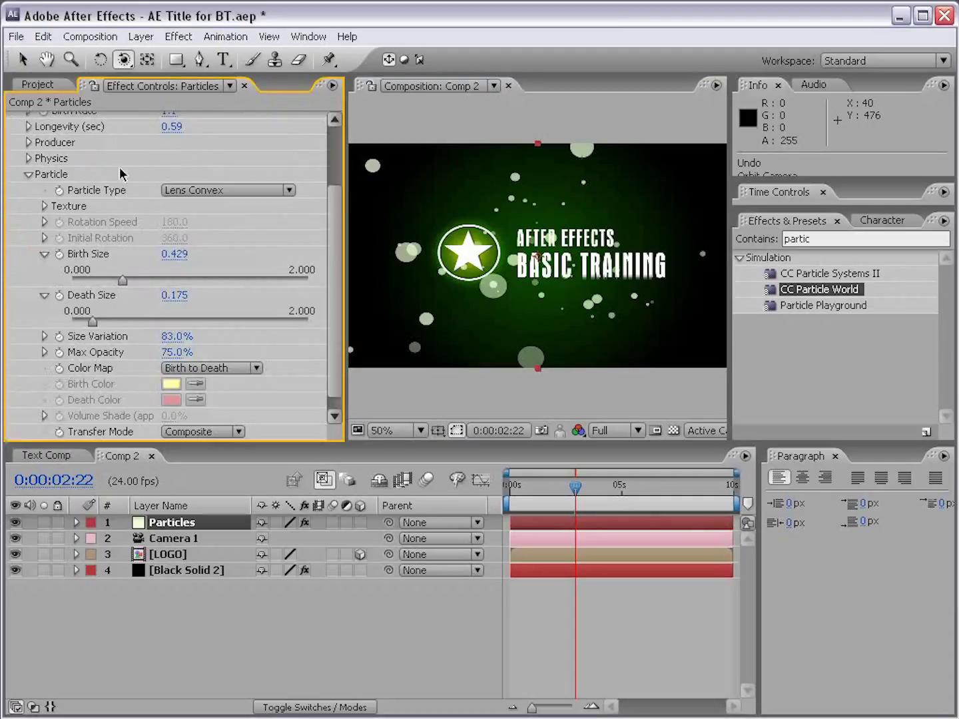
pyautogui.moveTo(332, 241); pyautogui.dragTo(333, 249)
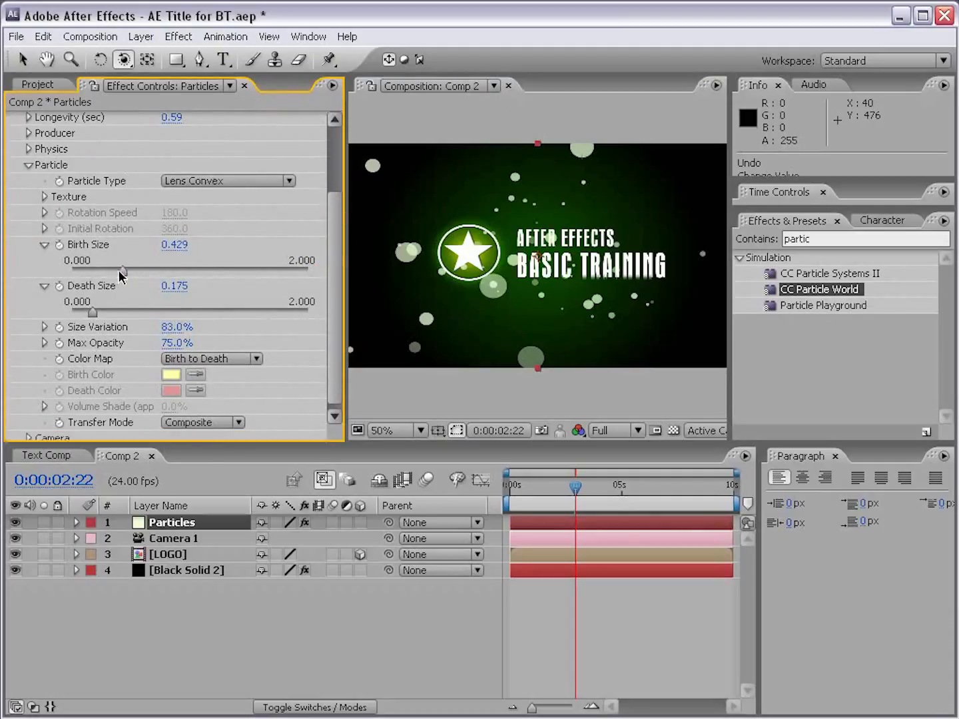
pyautogui.moveTo(123, 273); pyautogui.dragTo(84, 269)
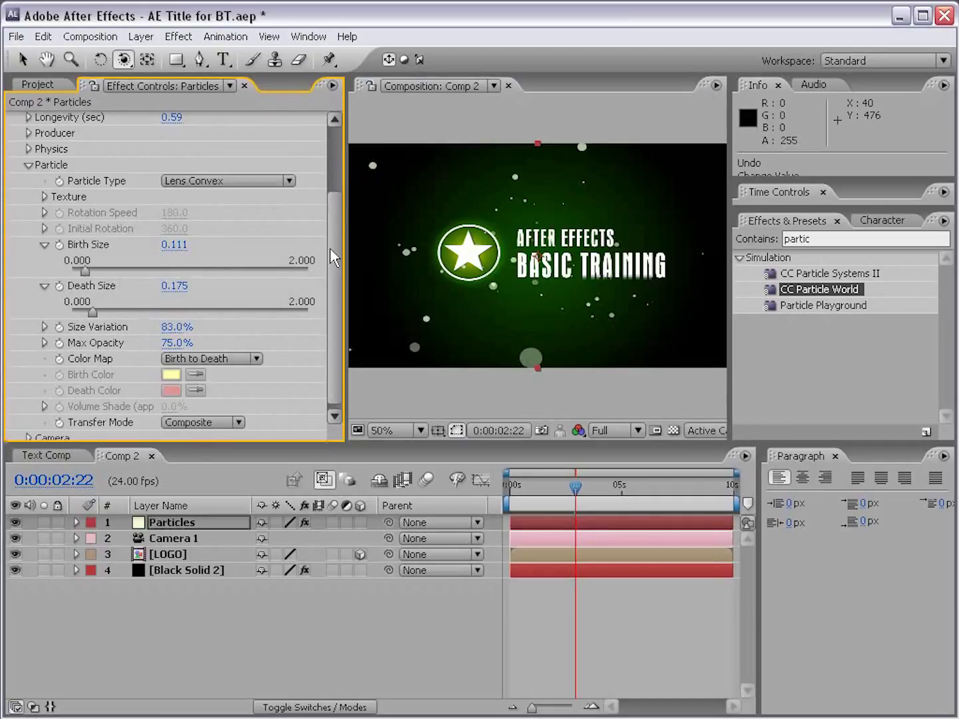
pyautogui.moveTo(329, 248); pyautogui.dragTo(325, 161)
pyautogui.click(13, 119)
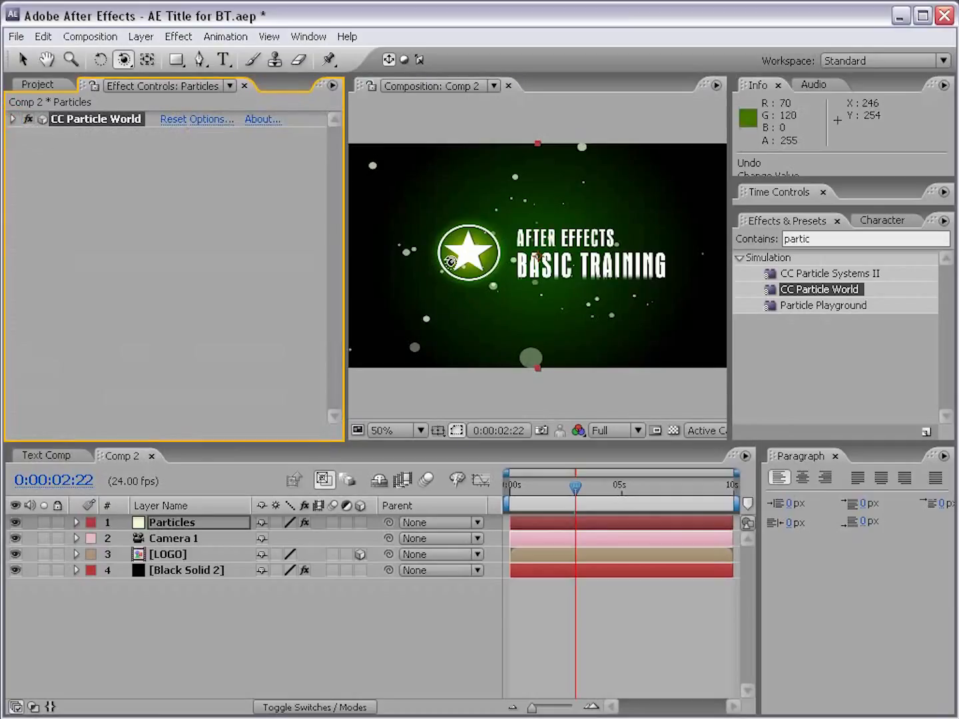
# Step: Switch back to the Selection tool and apply the Glow effect from the Stylize category to the Particles layer
pyautogui.click(21, 59)
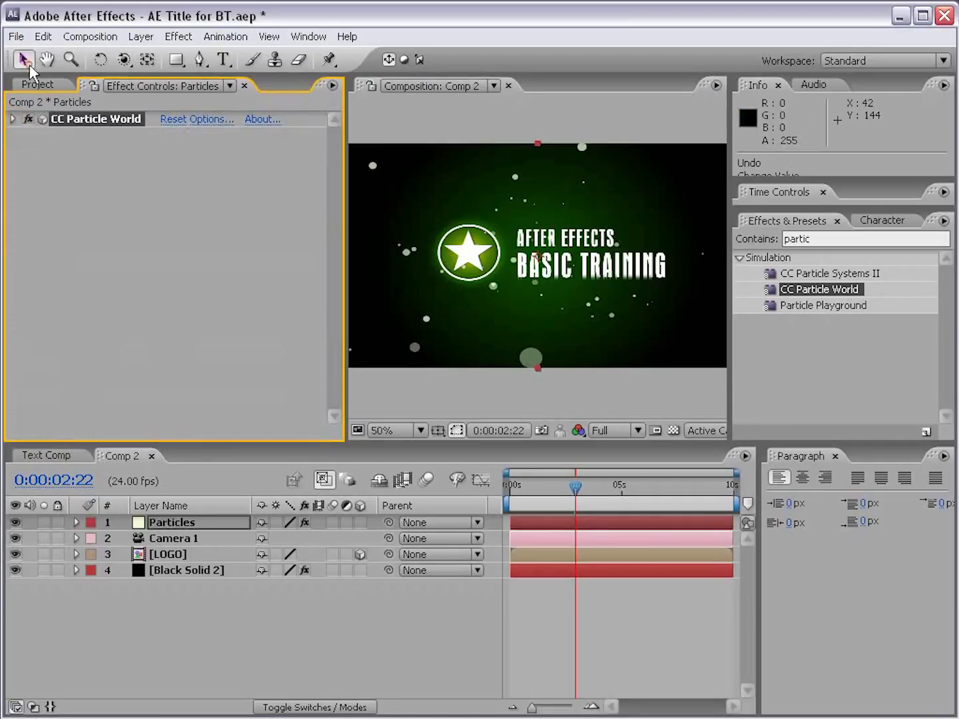
pyautogui.click(182, 39)
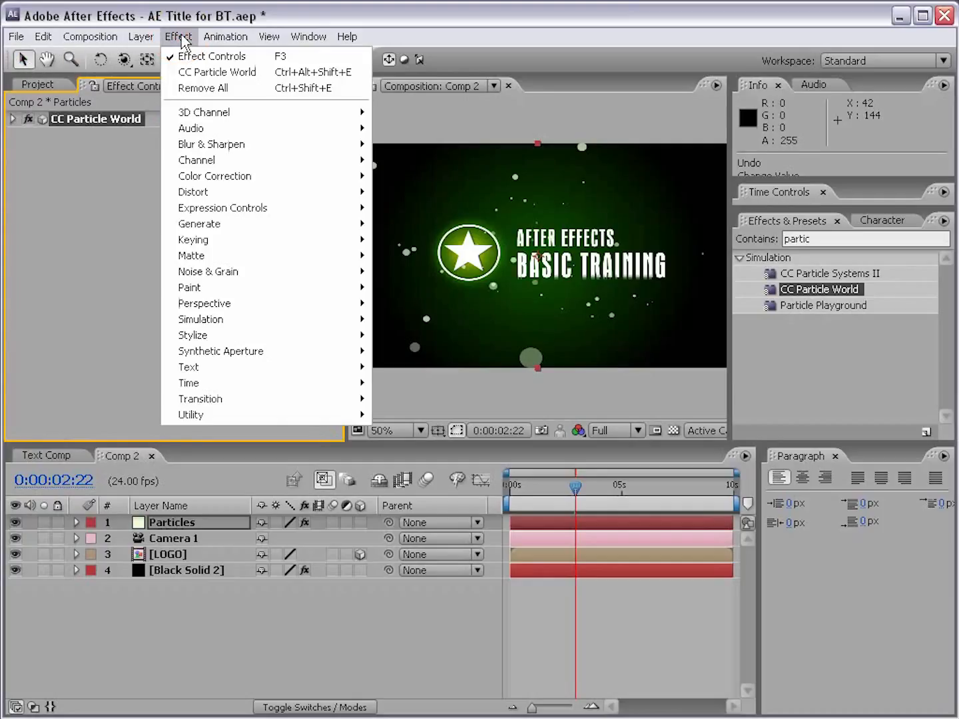
pyautogui.moveTo(187, 333)
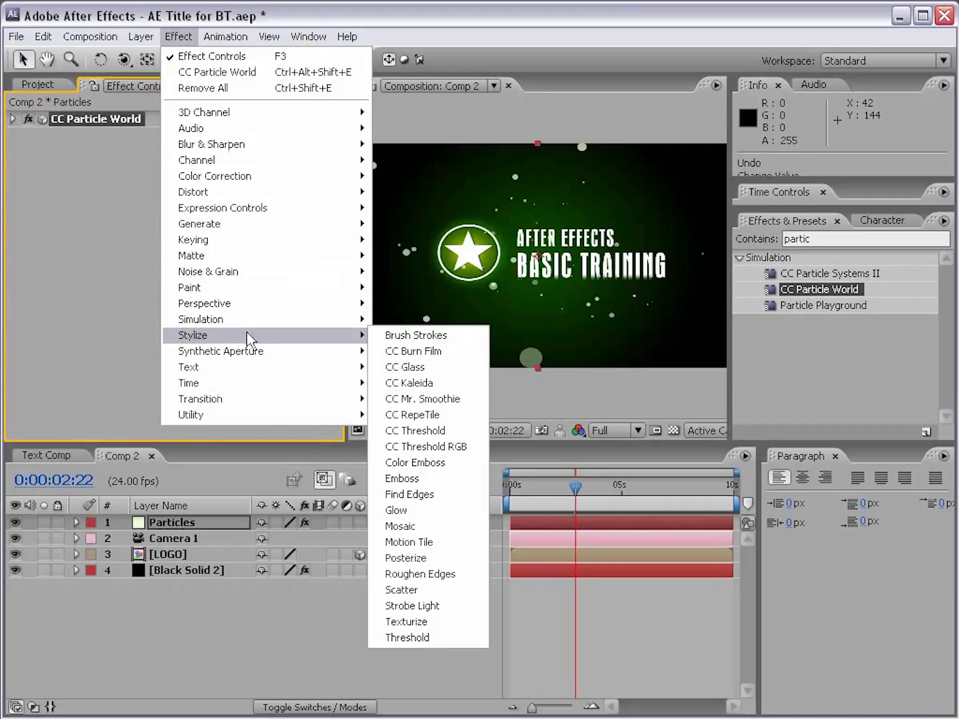
pyautogui.click(397, 511)
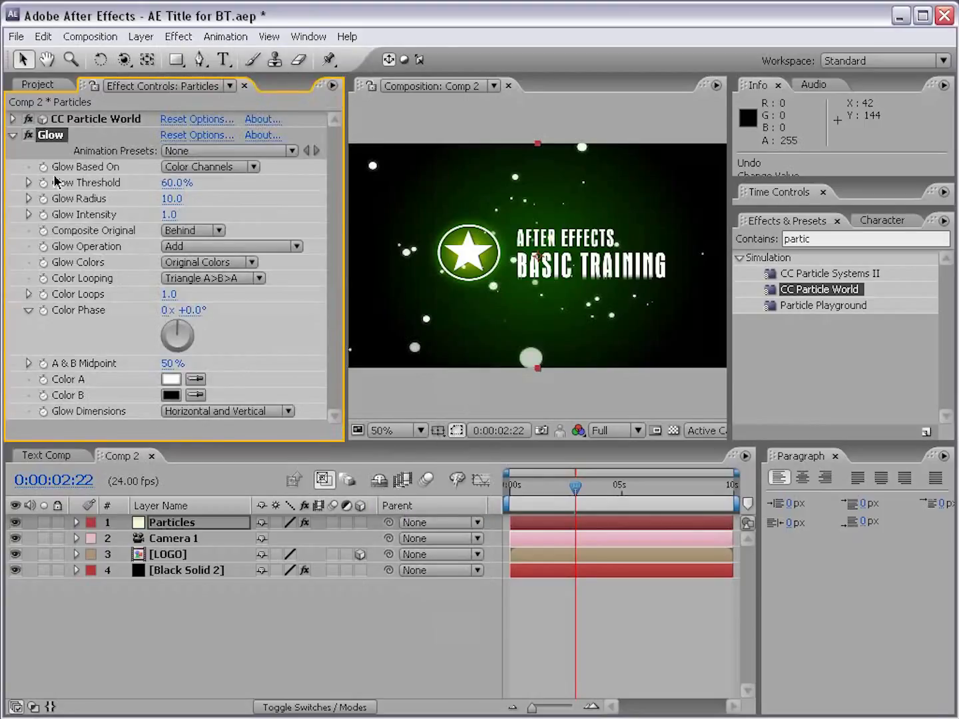
# Step: Set the particles' Glow Intensity to 3.3 and Glow Threshold to 20.8%
pyautogui.press('.')
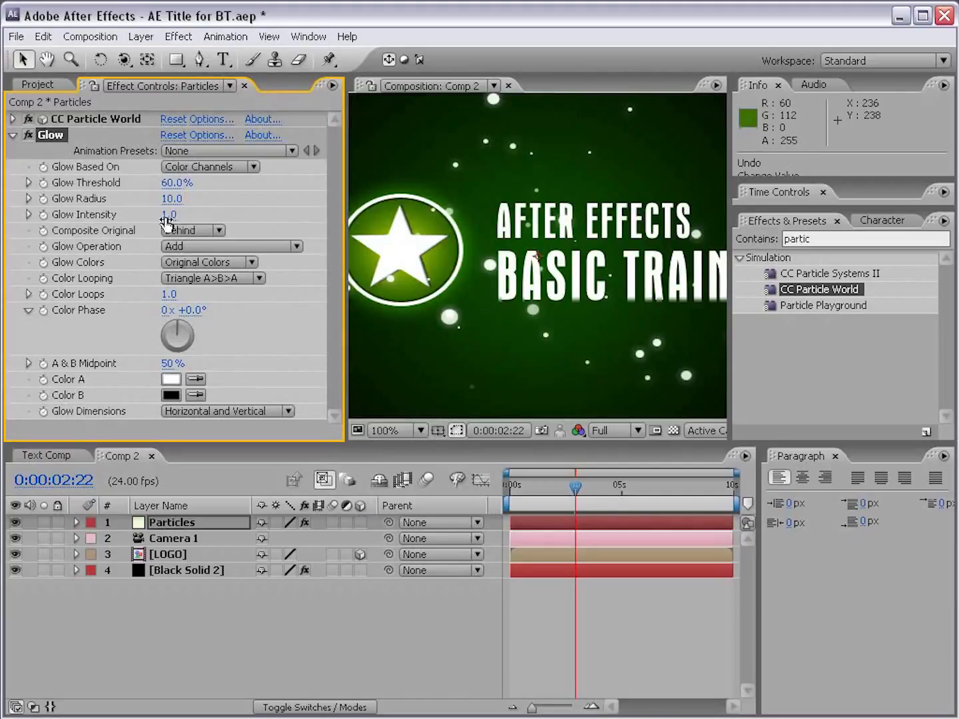
pyautogui.moveTo(171, 214); pyautogui.dragTo(214, 213)
pyautogui.moveTo(344, 208); pyautogui.dragTo(375, 206)
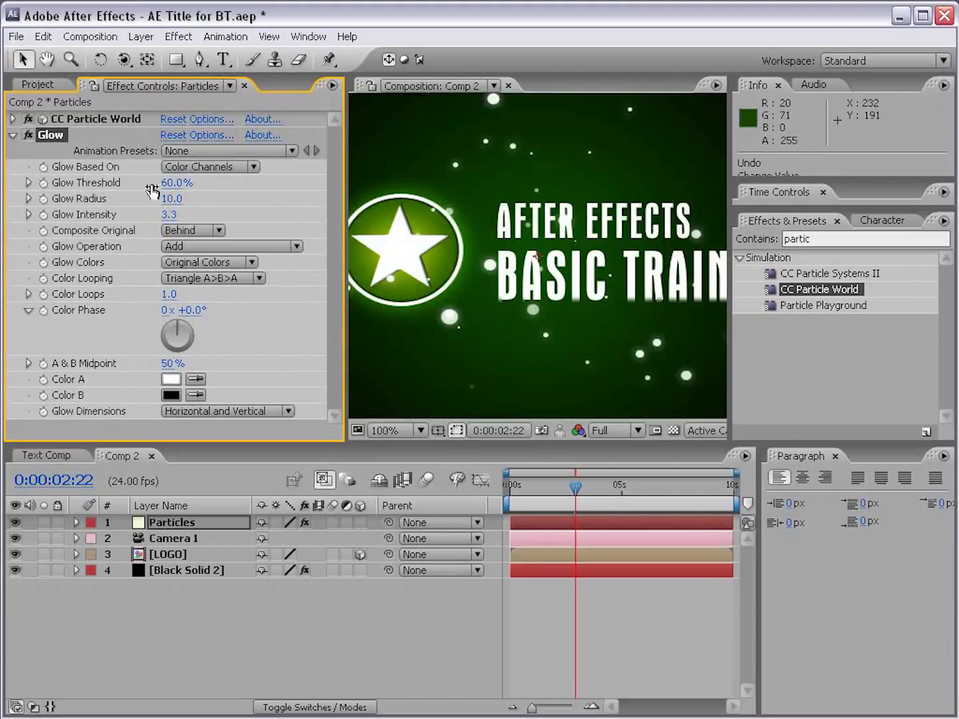
pyautogui.moveTo(171, 183); pyautogui.dragTo(225, 190)
pyautogui.moveTo(178, 187); pyautogui.dragTo(168, 187)
pyautogui.moveTo(88, 187); pyautogui.dragTo(50, 187)
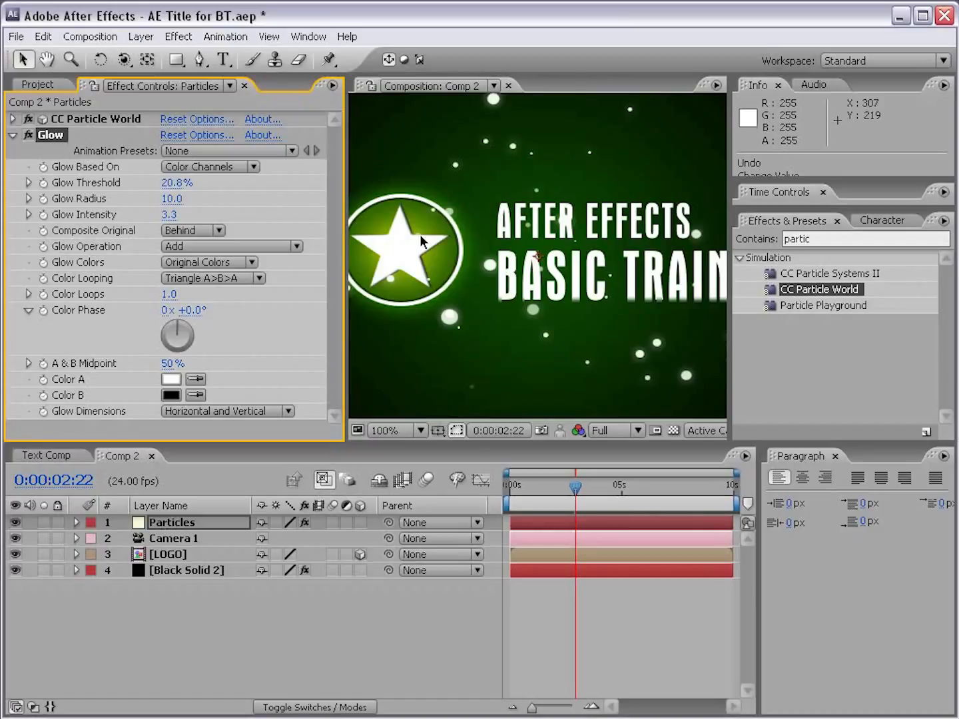
# Step: Base the particles' Glow on the Alpha Channel, compare it off and on, and set Composite Original to On Top
pyautogui.click(199, 168)
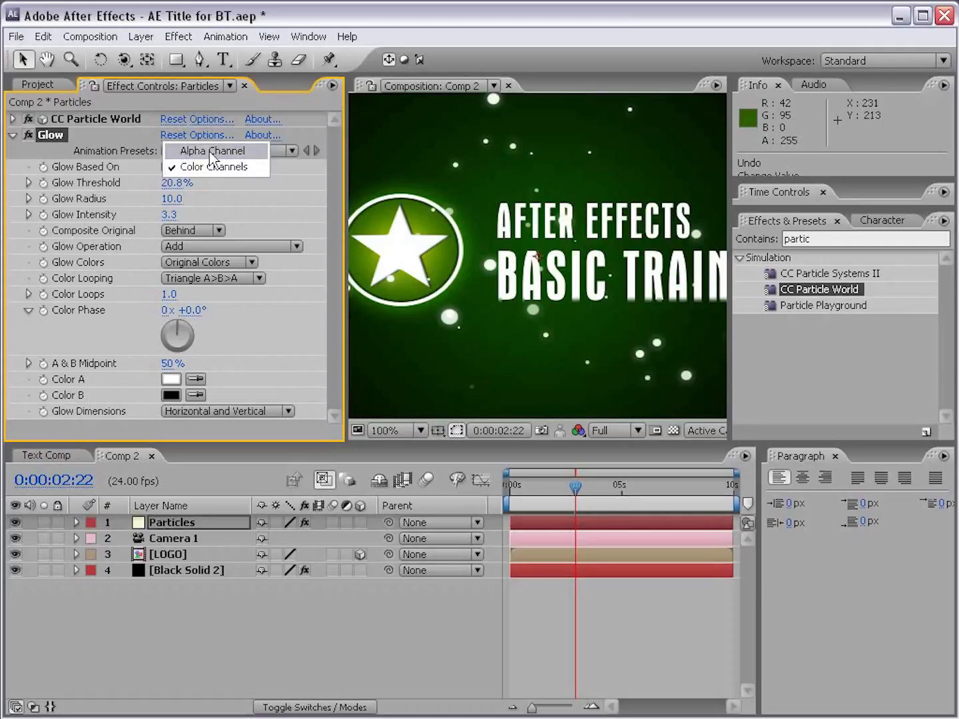
pyautogui.click(211, 152)
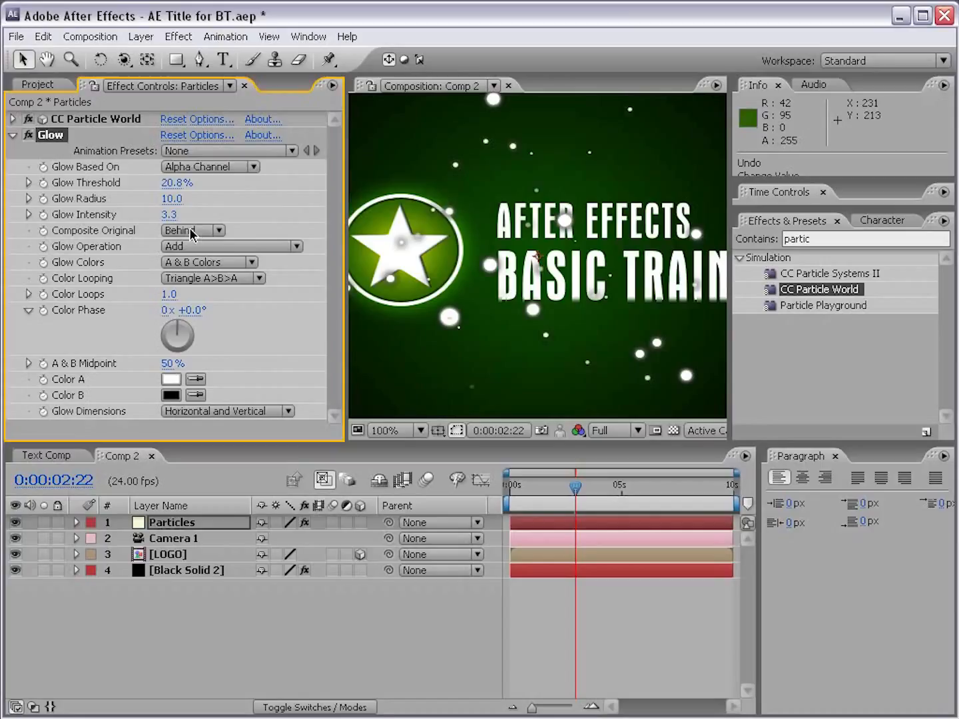
pyautogui.click(28, 135)
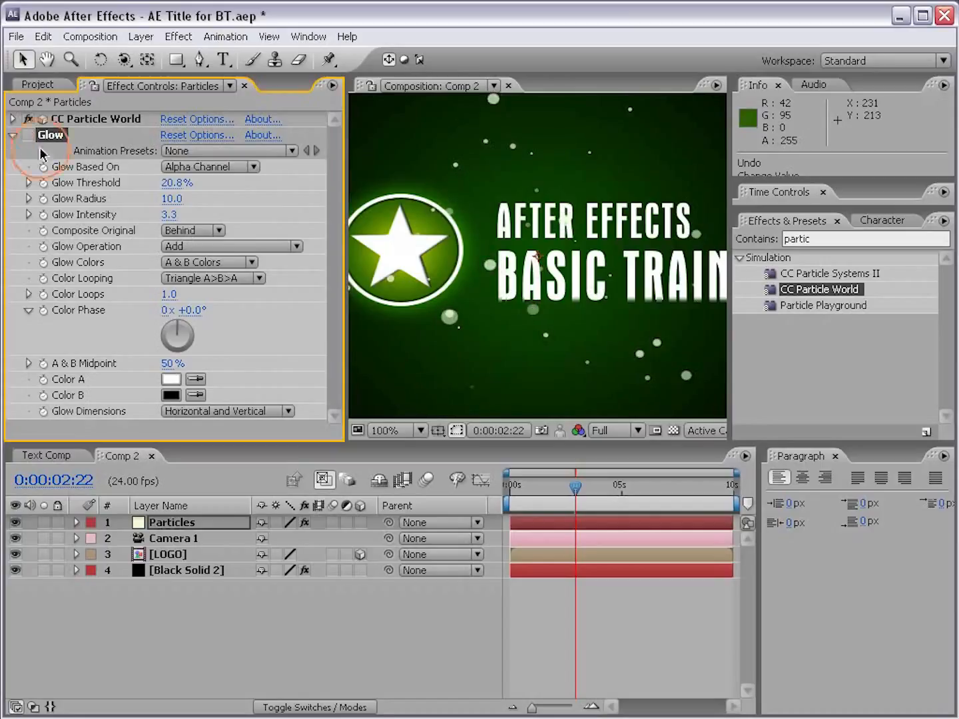
pyautogui.click(27, 136)
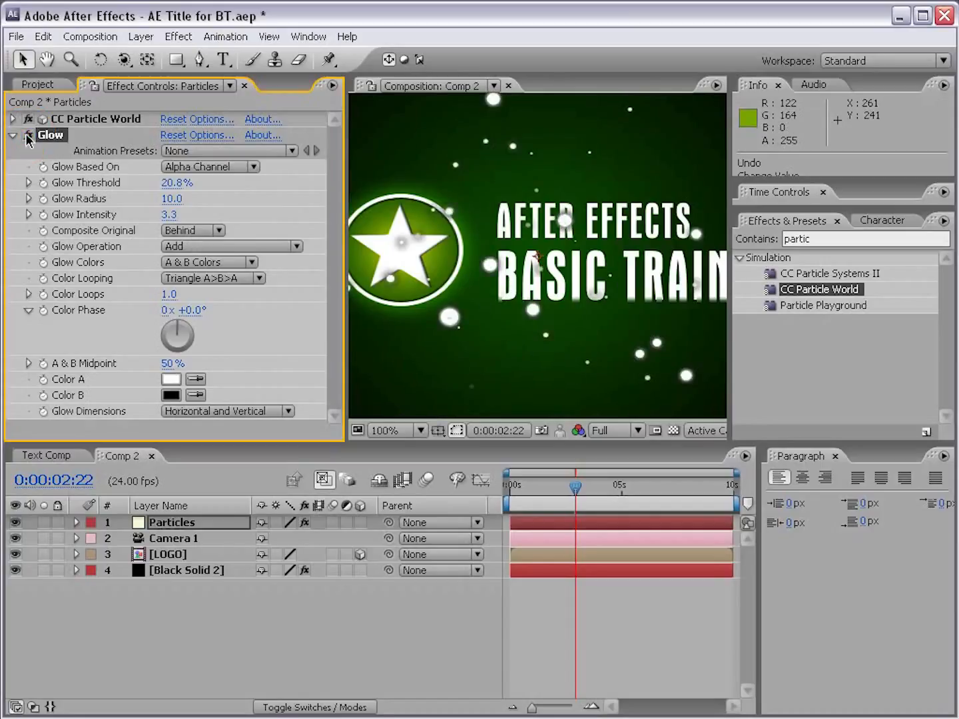
pyautogui.click(202, 231)
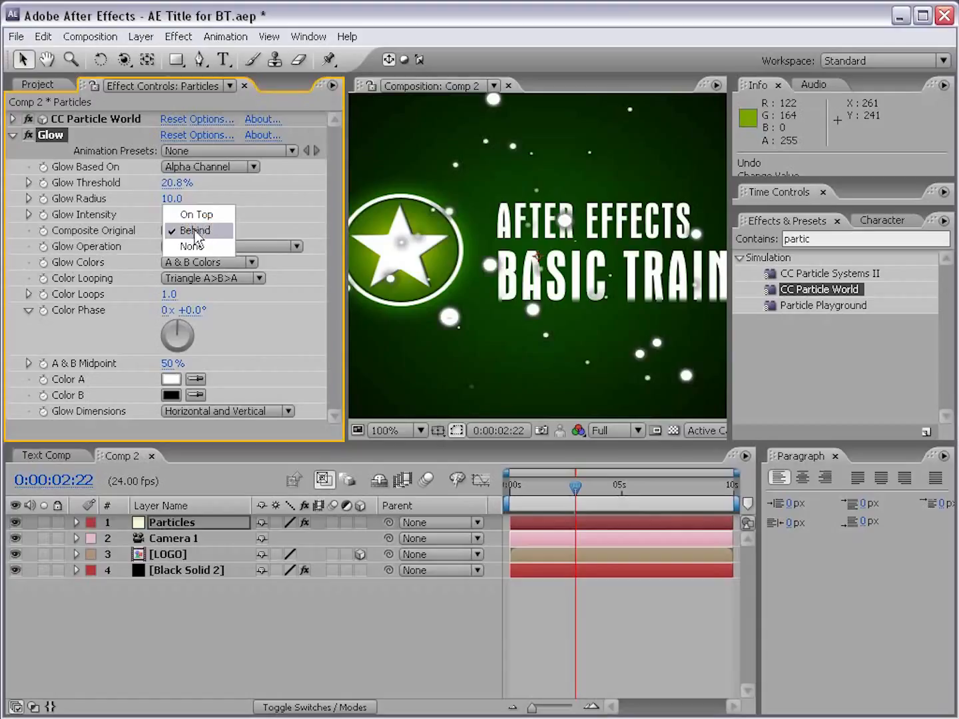
pyautogui.click(205, 216)
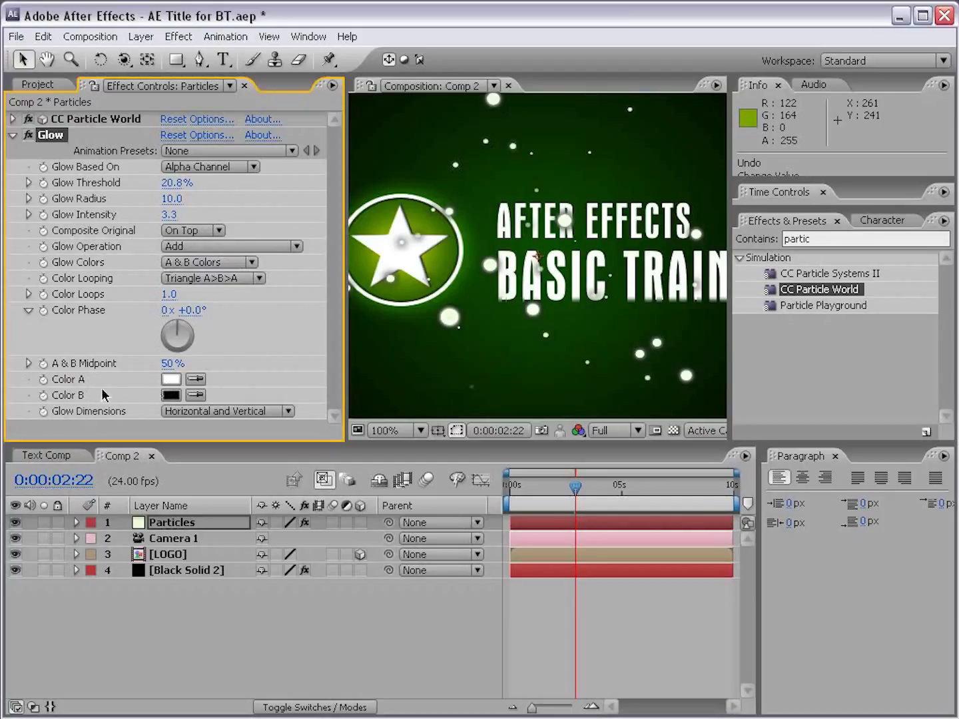
# Step: Change the Glow's Color B from black to a bright light green
pyautogui.click(172, 396)
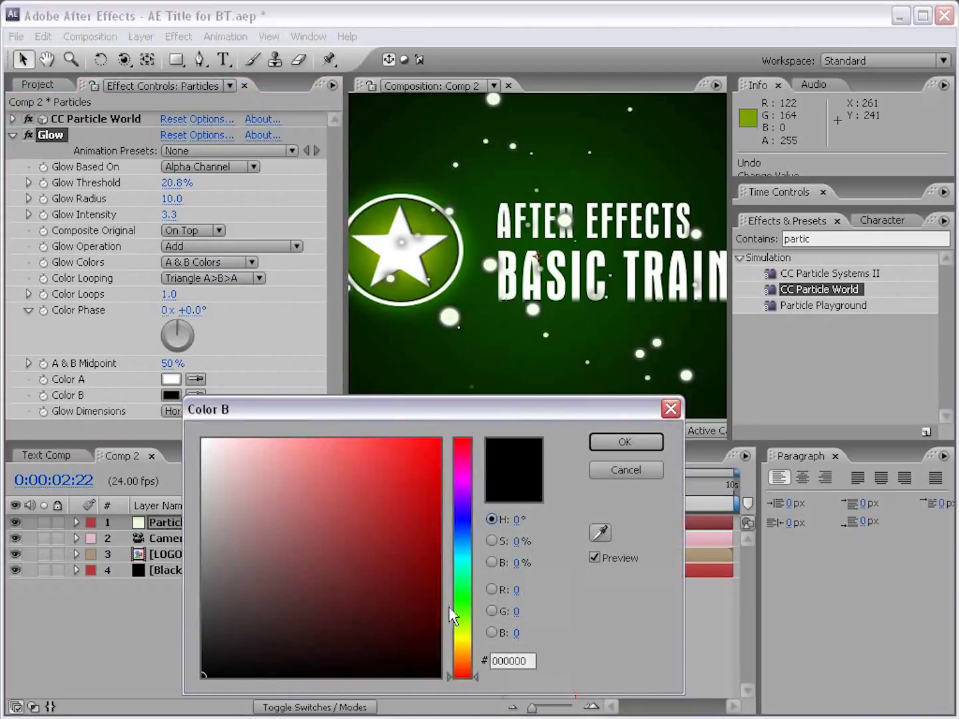
pyautogui.moveTo(450, 614); pyautogui.dragTo(460, 595)
pyautogui.click(375, 510)
pyautogui.moveTo(353, 513)
pyautogui.mouseDown()
pyautogui.moveTo(432, 493)
pyautogui.moveTo(347, 429)
pyautogui.mouseUp()
pyautogui.click(625, 443)
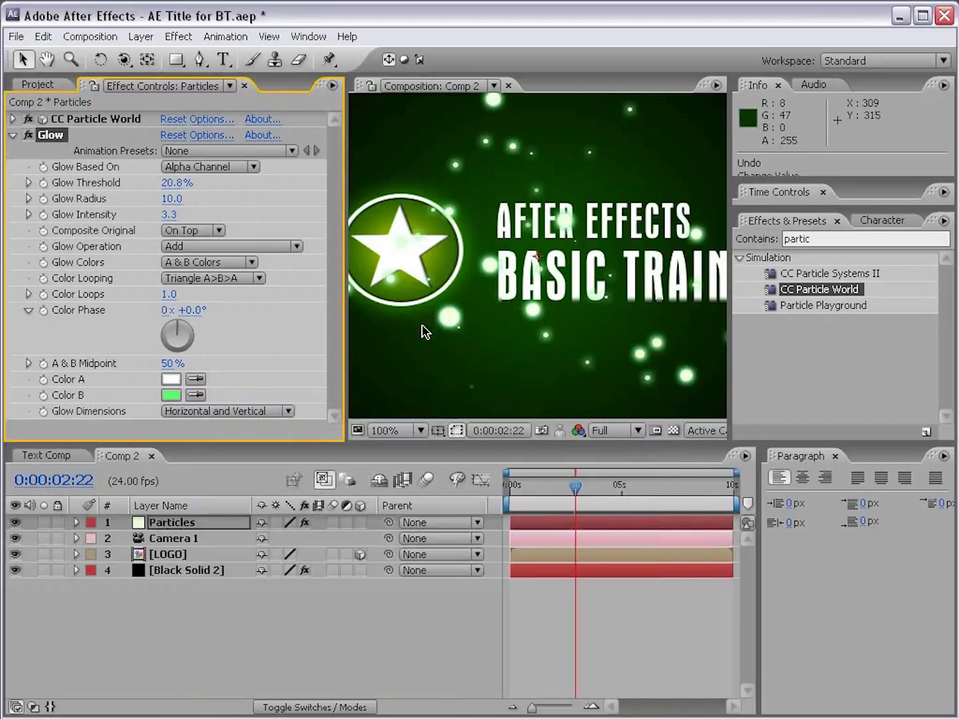
# Step: Set the particles' Glow Intensity to 1.5 and Glow Threshold to 34.9%, then deselect the layer
pyautogui.moveTo(167, 211); pyautogui.dragTo(35, 215)
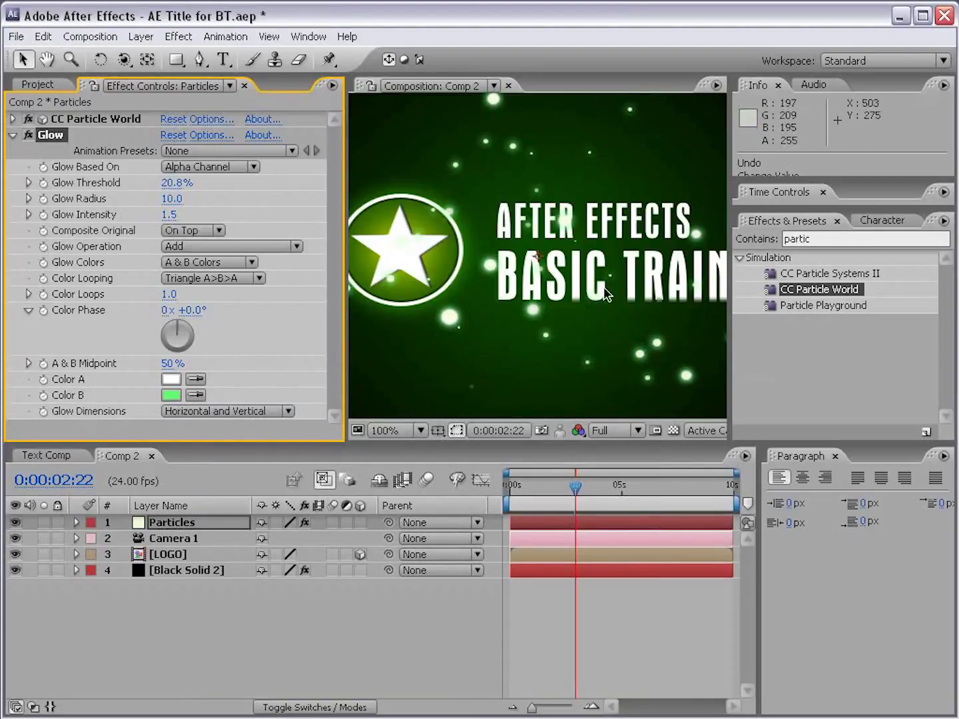
pyautogui.scroll(-2, 607, 289)
pyautogui.moveTo(174, 184); pyautogui.dragTo(211, 182)
pyautogui.press('F2')
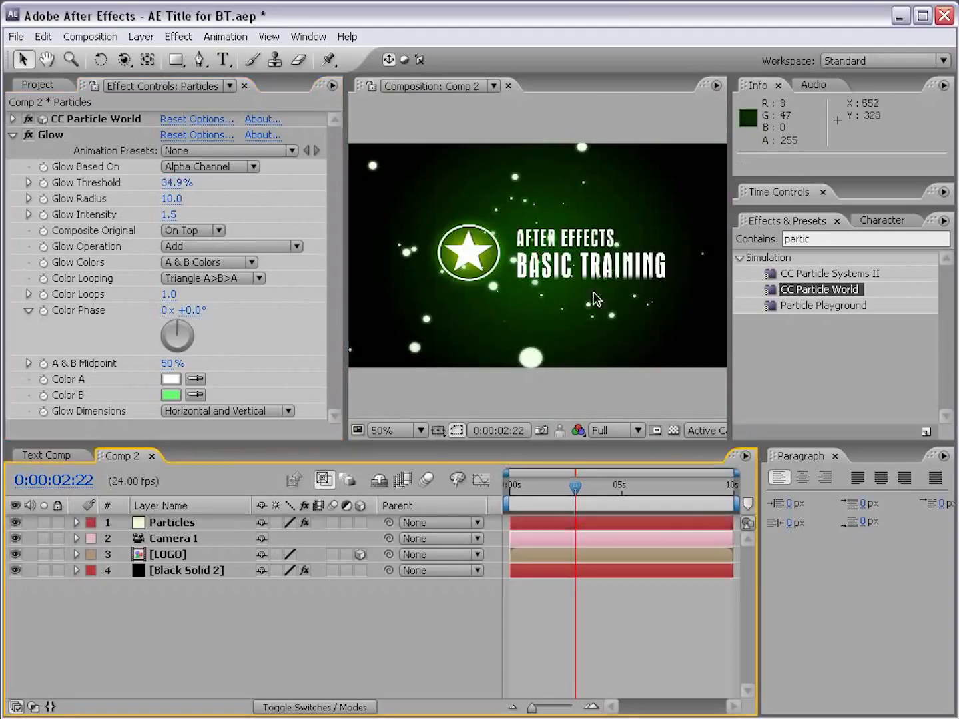
# Step: Move the Particles layer below LOGO and above Black Solid 2 in Comp 2, then deselect it
pyautogui.click(169, 528)
pyautogui.press('.')
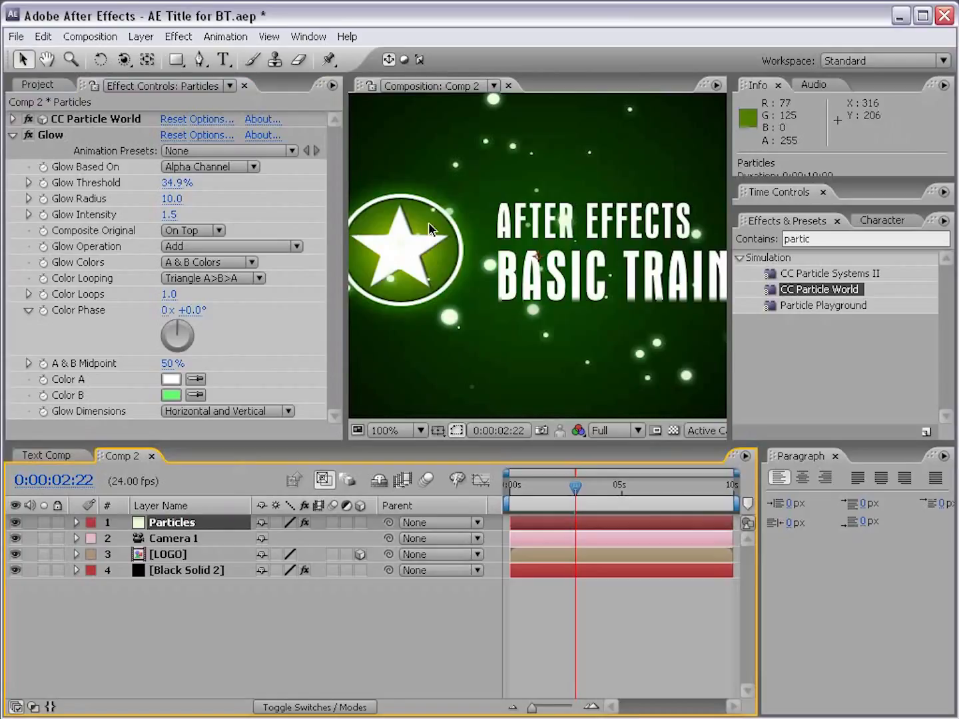
pyautogui.moveTo(175, 523); pyautogui.dragTo(173, 560)
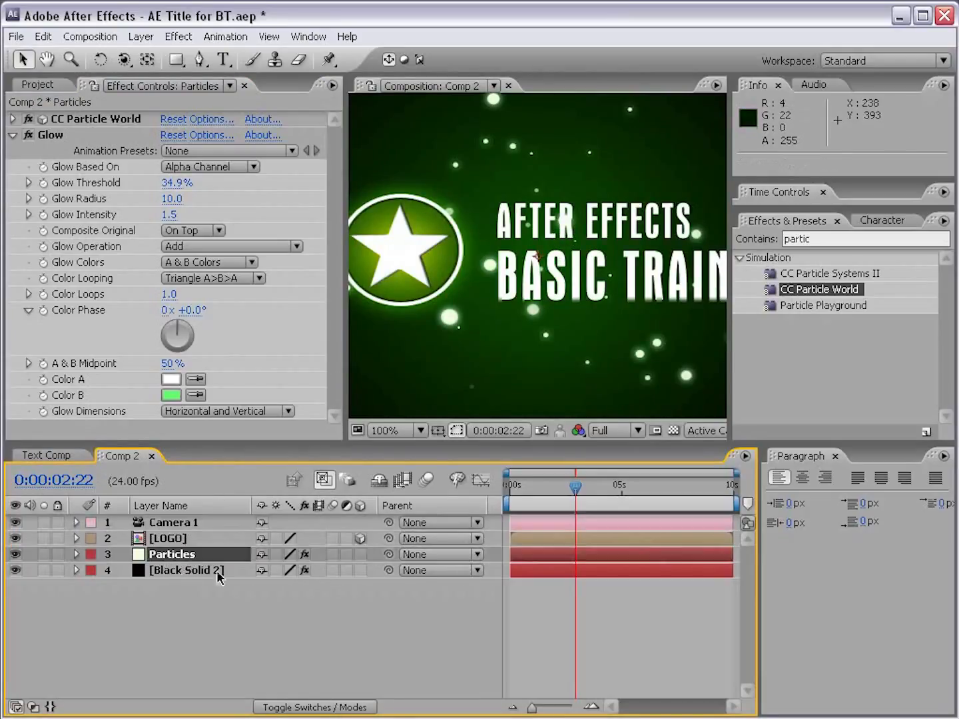
pyautogui.click(646, 637)
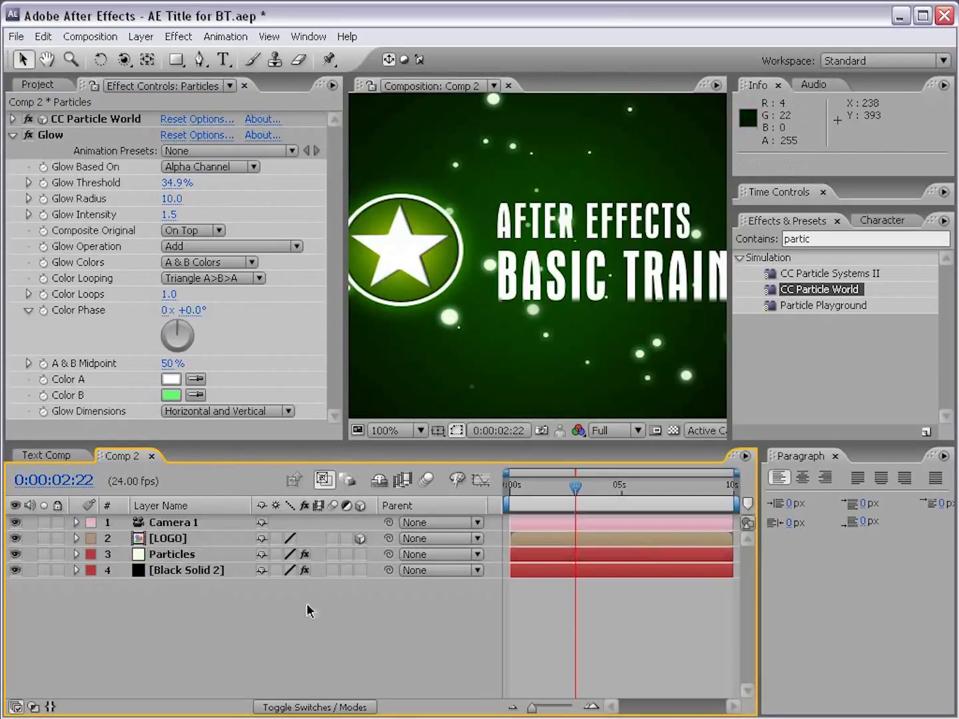
# Step: Open the LOGO composition and display it over the transparency grid
pyautogui.click(171, 540)
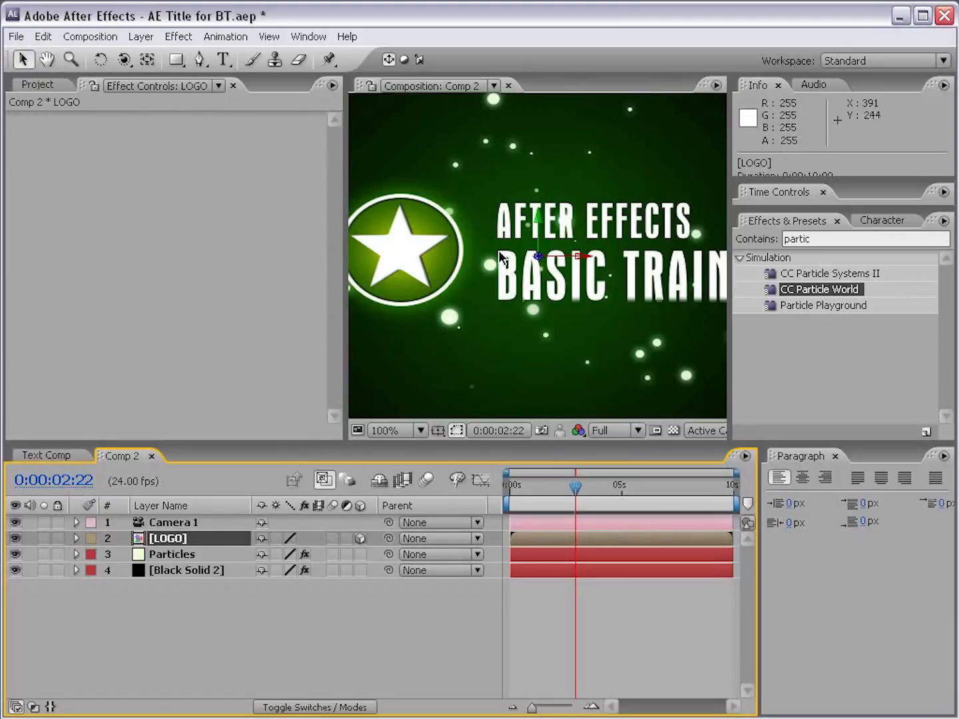
pyautogui.doubleClick(167, 539)
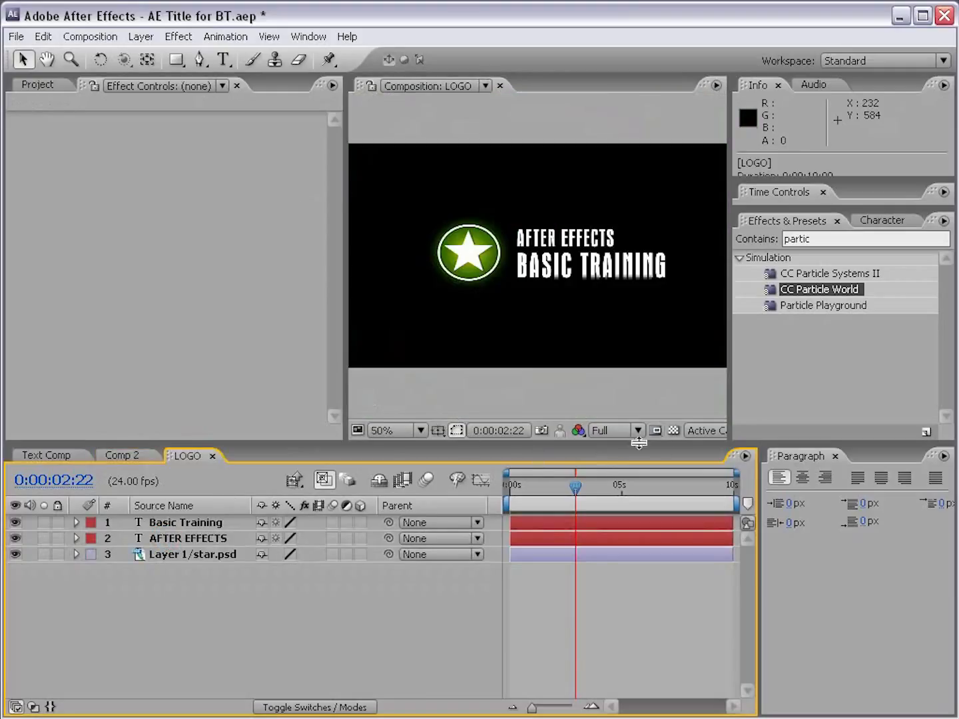
pyautogui.click(673, 430)
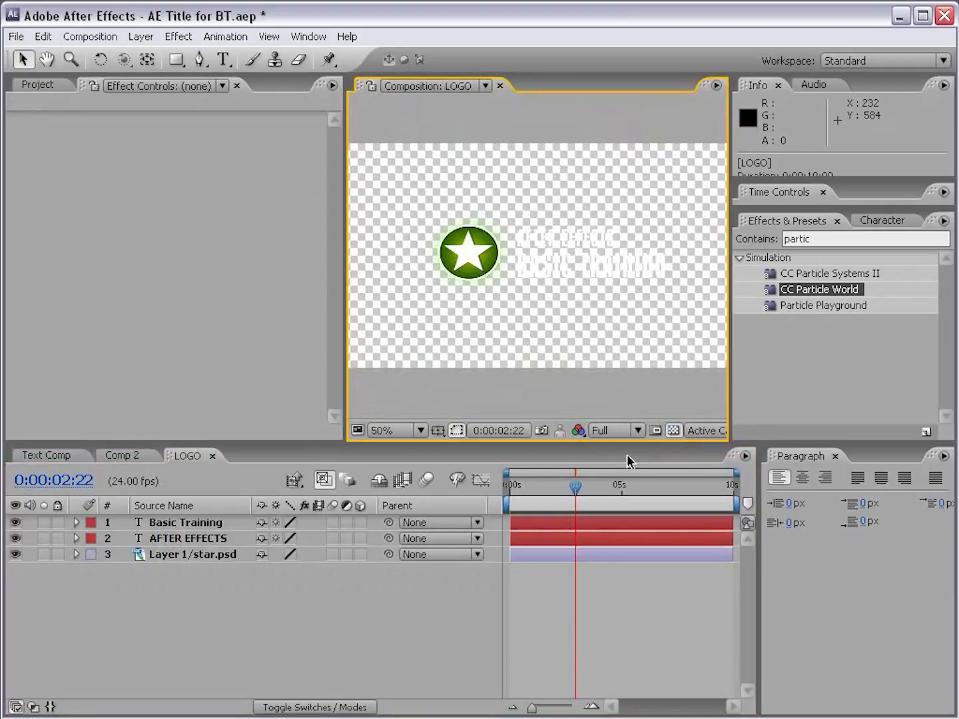
# Step: Apply a Drop Shadow effect to the Basic Training text layer in the LOGO composition
pyautogui.click(193, 524)
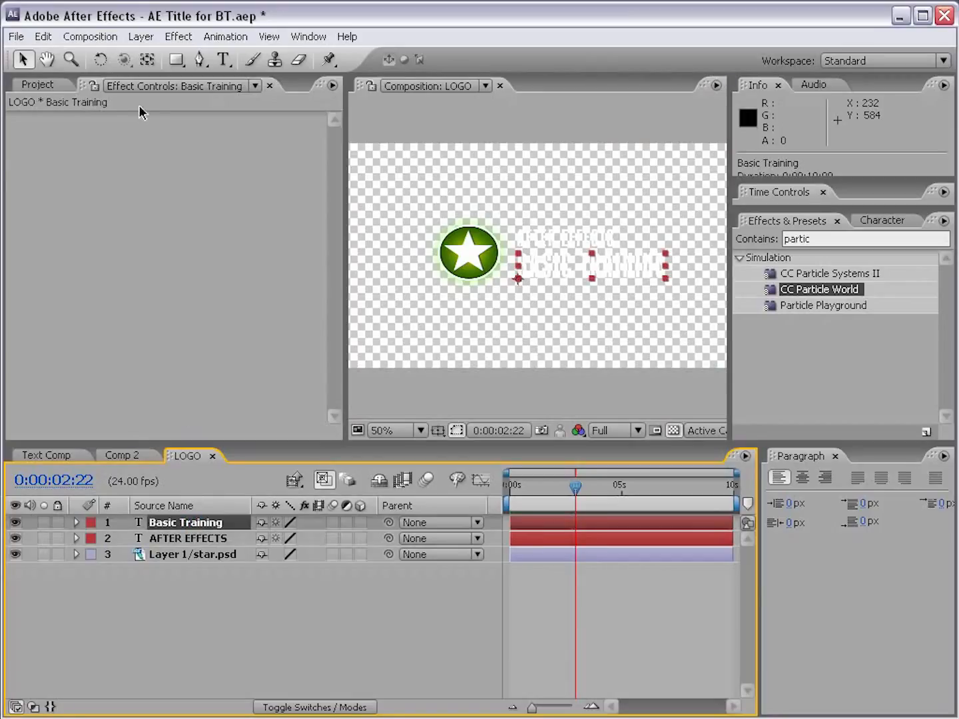
pyautogui.click(178, 37)
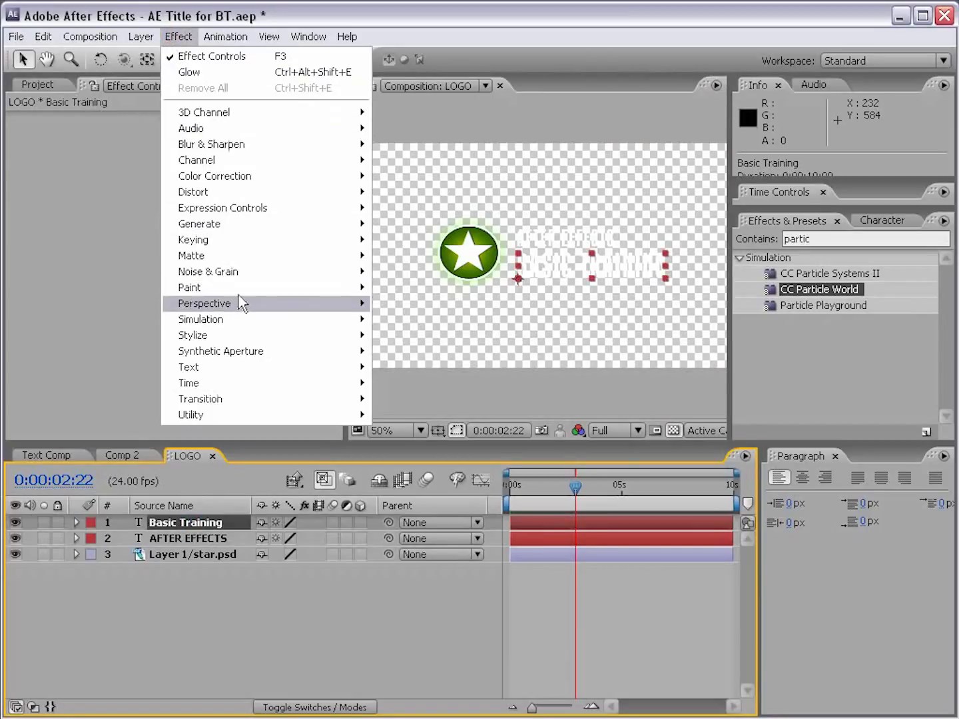
pyautogui.moveTo(236, 305)
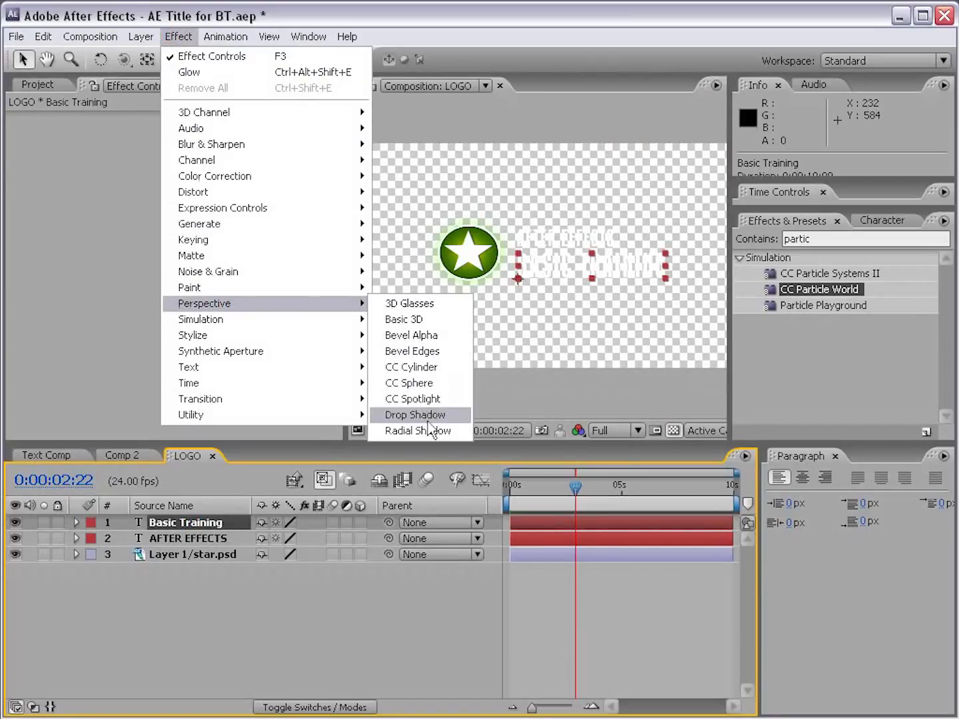
pyautogui.click(463, 416)
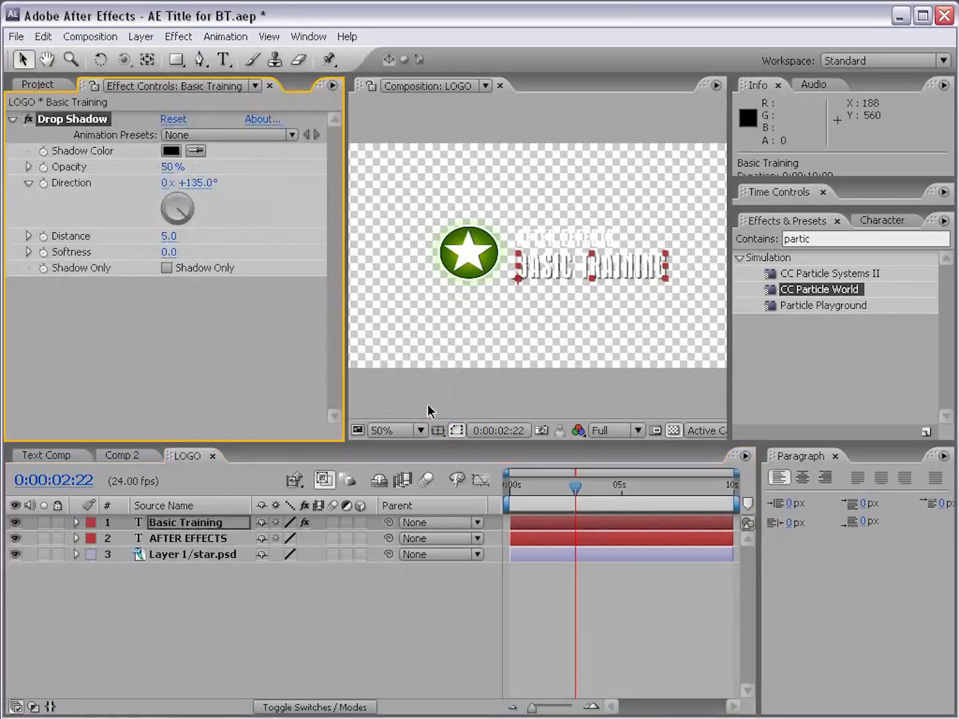
pyautogui.click(141, 339)
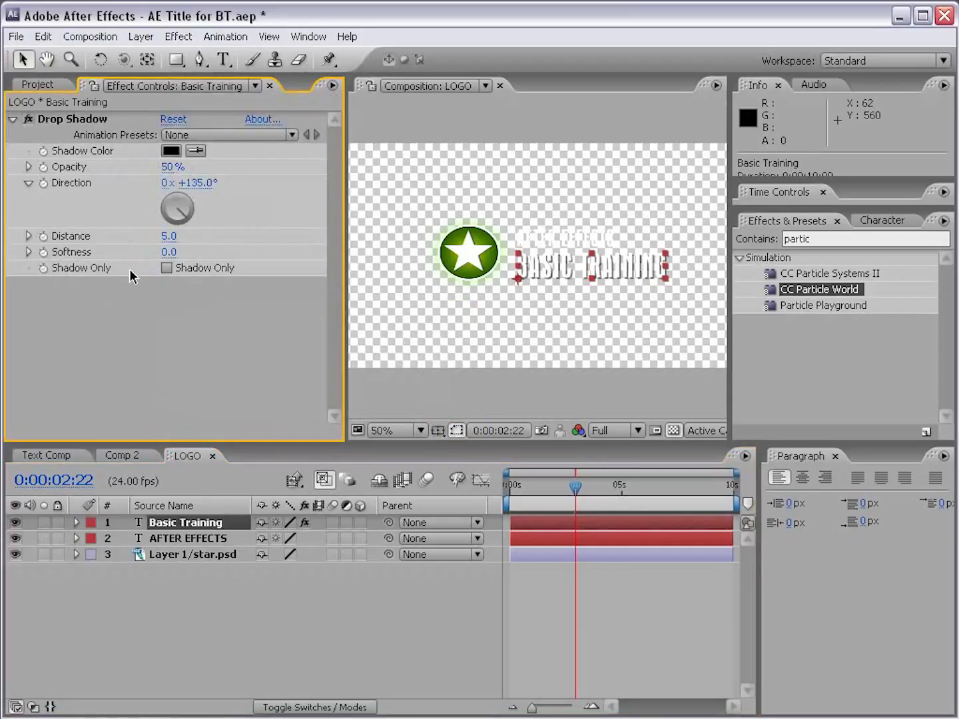
# Step: Set the Basic Training Drop Shadow's Distance to 0, Opacity to 100% and Softness to 8
pyautogui.moveTo(168, 237); pyautogui.dragTo(171, 237)
pyautogui.click(170, 237)
pyautogui.write('0')
pyautogui.press('Return')
pyautogui.moveTo(169, 167); pyautogui.dragTo(332, 169)
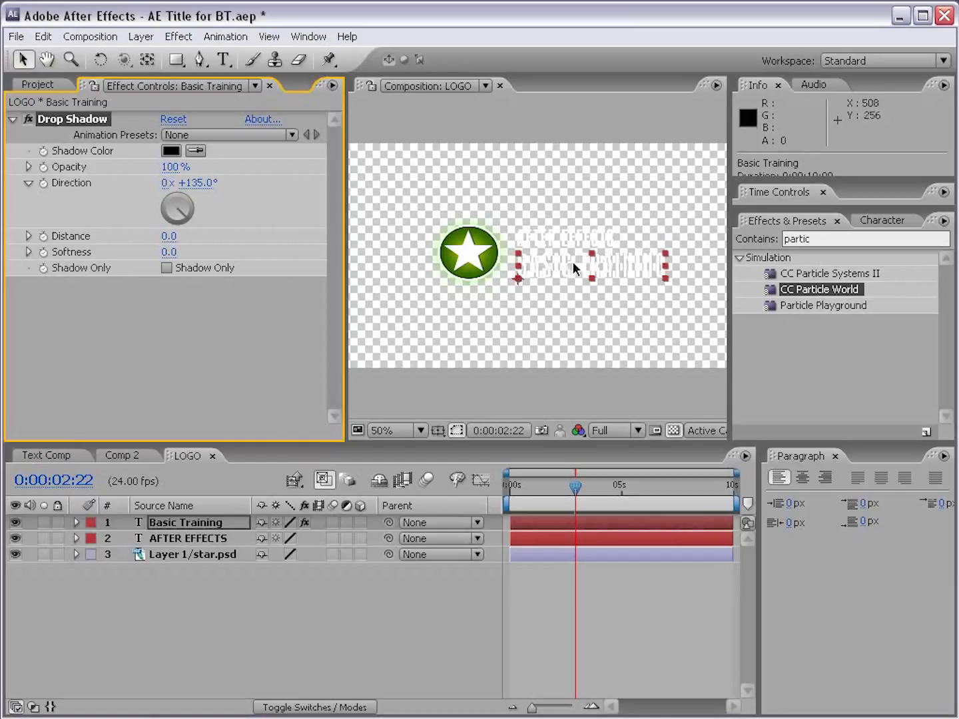
pyautogui.press('.')
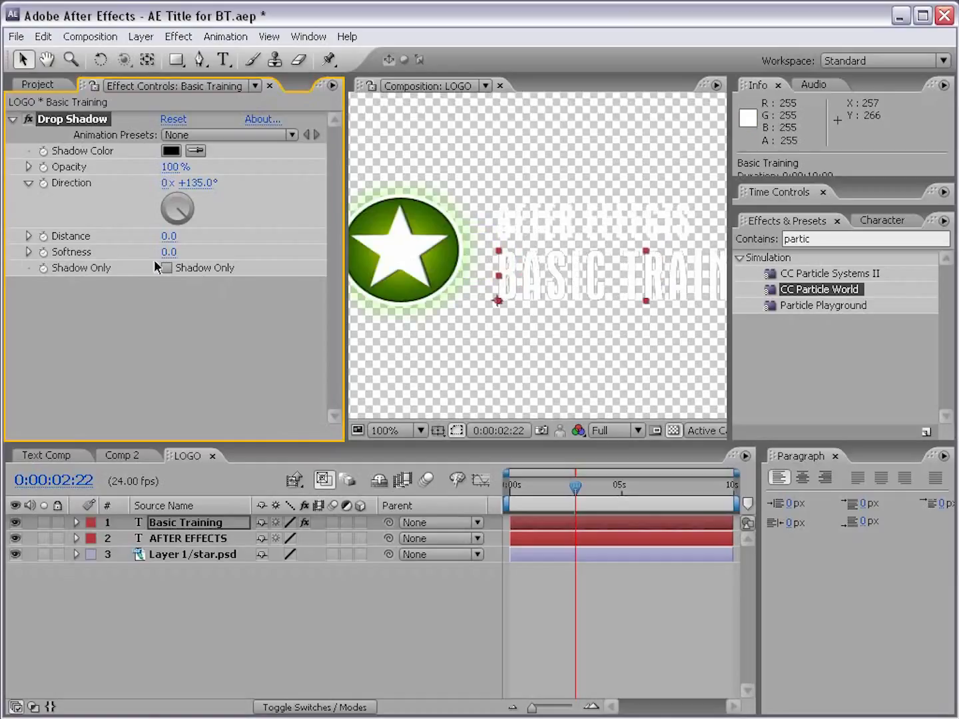
pyautogui.moveTo(169, 259); pyautogui.dragTo(179, 252)
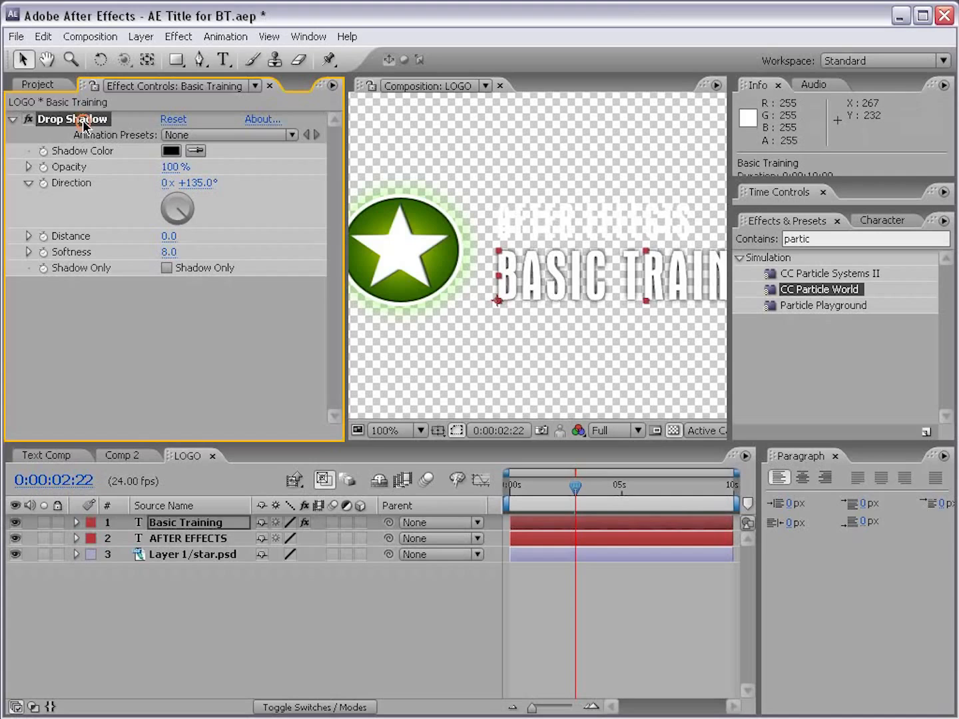
# Step: Duplicate the Drop Shadow on the Basic Training layer and set the duplicate's Softness to 18
pyautogui.click(44, 36)
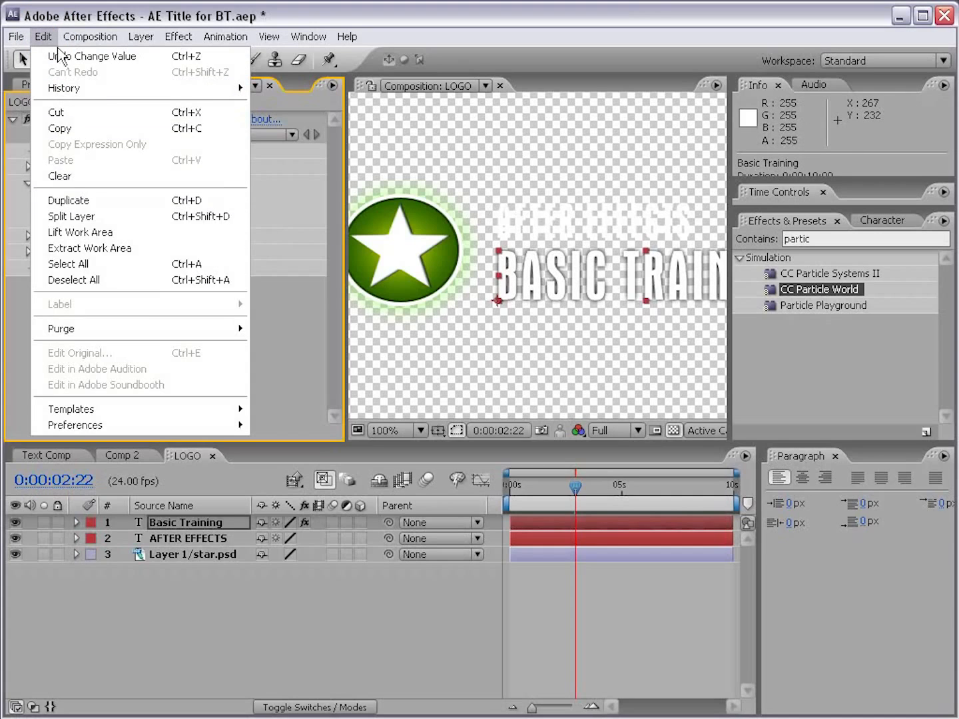
pyautogui.click(75, 22)
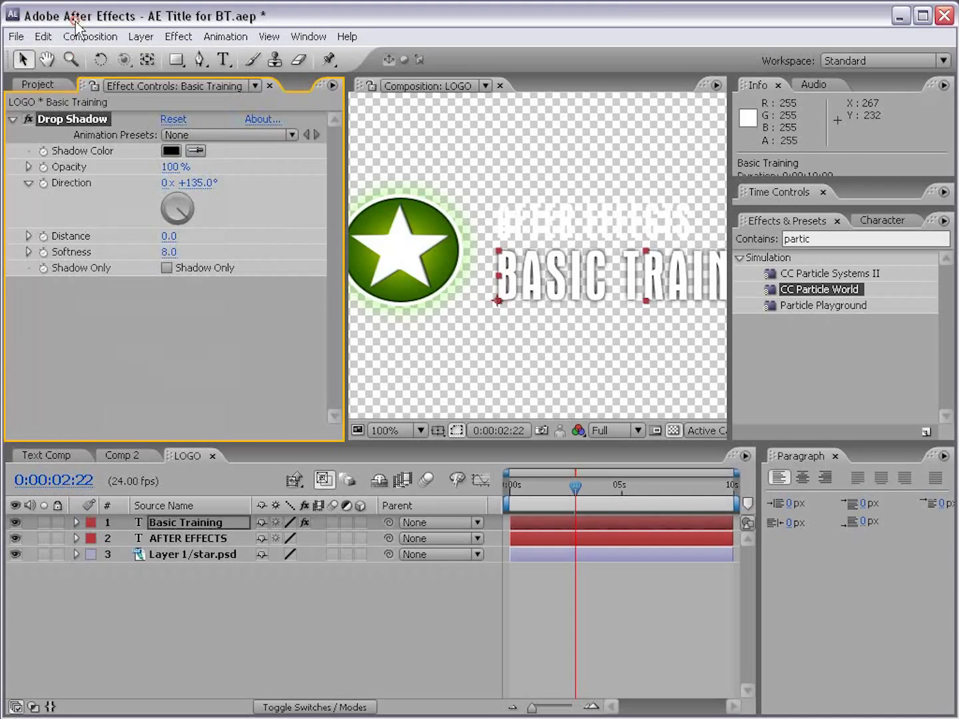
pyautogui.click(44, 36)
pyautogui.click(135, 199)
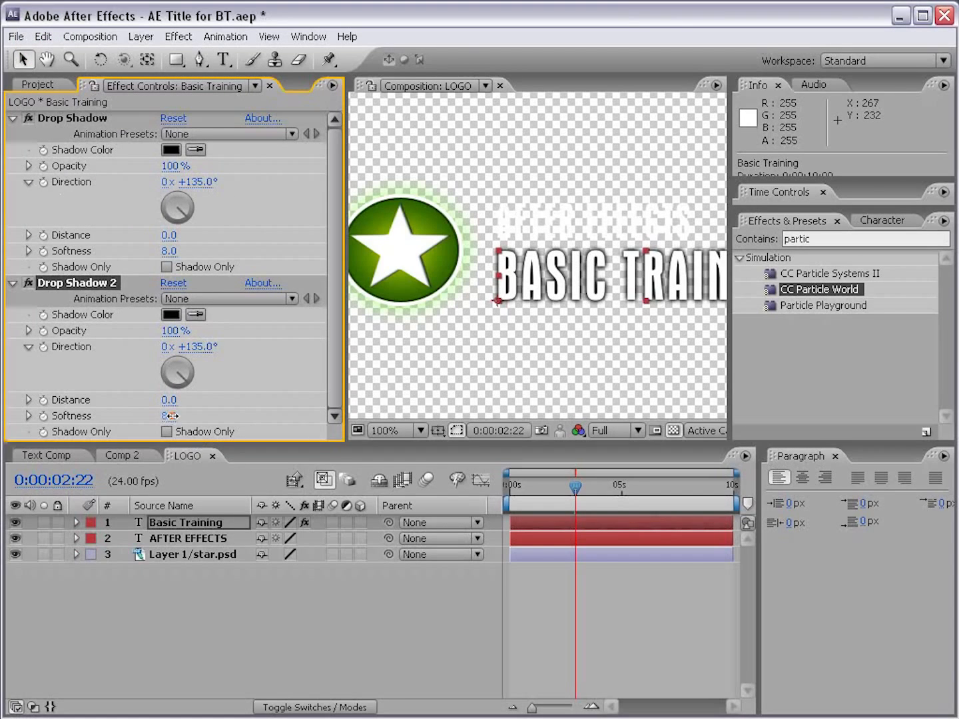
pyautogui.moveTo(171, 416); pyautogui.dragTo(180, 417)
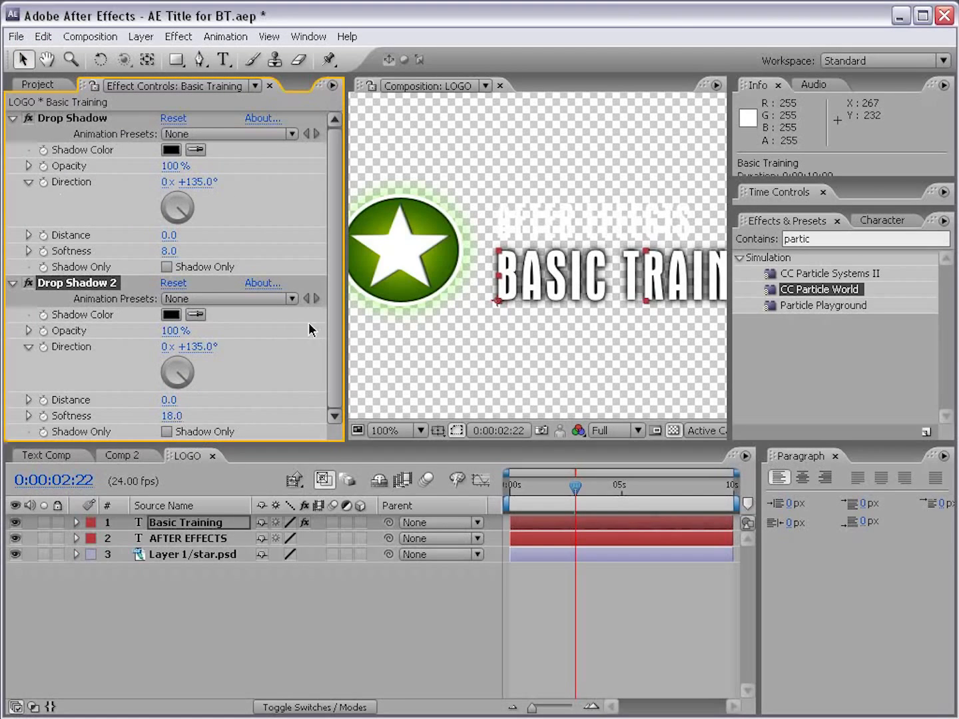
# Step: Copy both Drop Shadow effects from Basic Training onto the AFTER EFFECTS text layer, then deselect it
pyautogui.click(13, 118)
pyautogui.click(12, 134)
pyautogui.keyDown('shift'); pyautogui.click(68, 117); pyautogui.keyUp('shift')
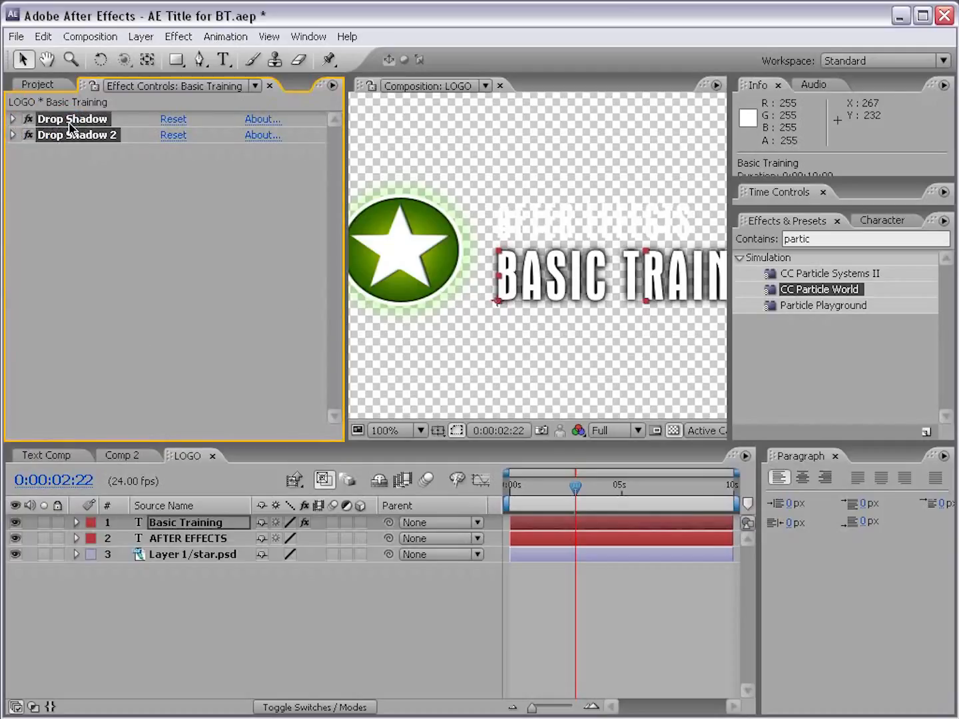
pyautogui.click(43, 37)
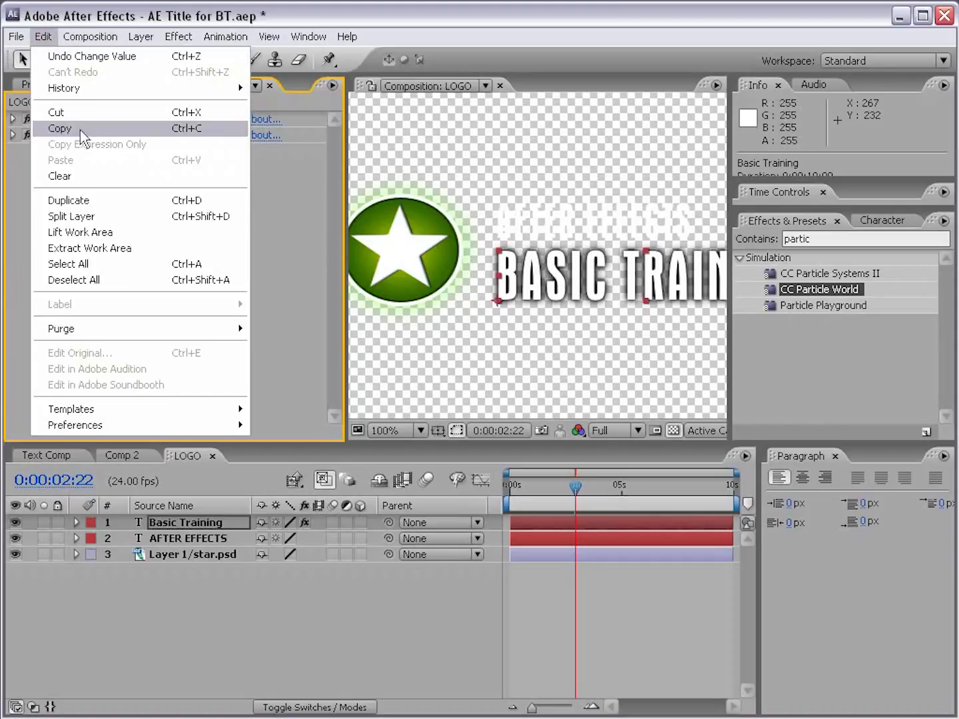
pyautogui.click(112, 130)
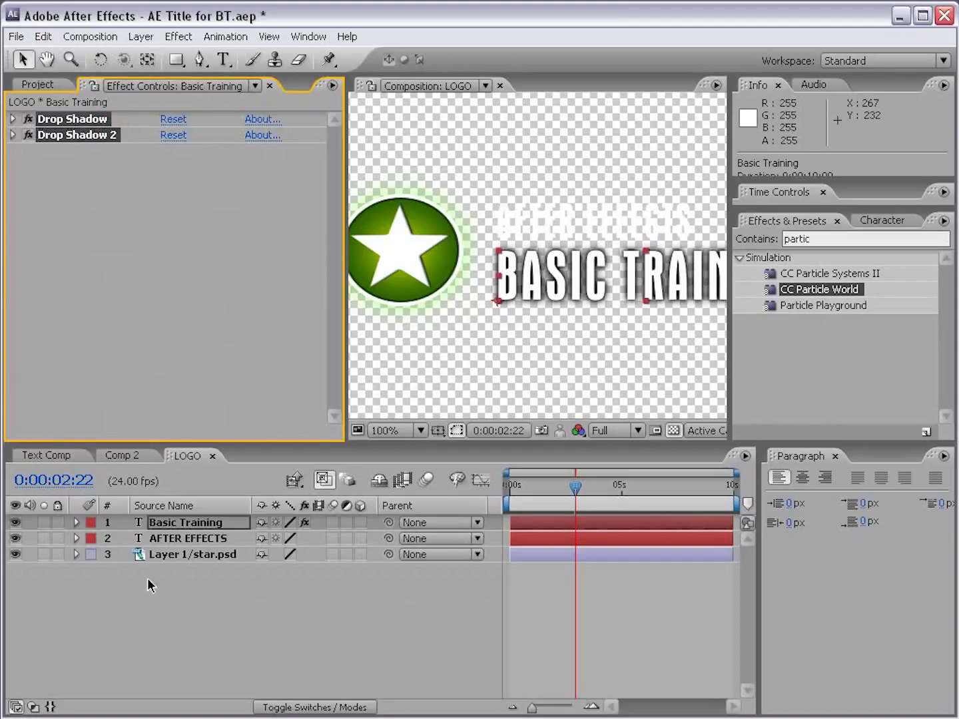
pyautogui.click(197, 540)
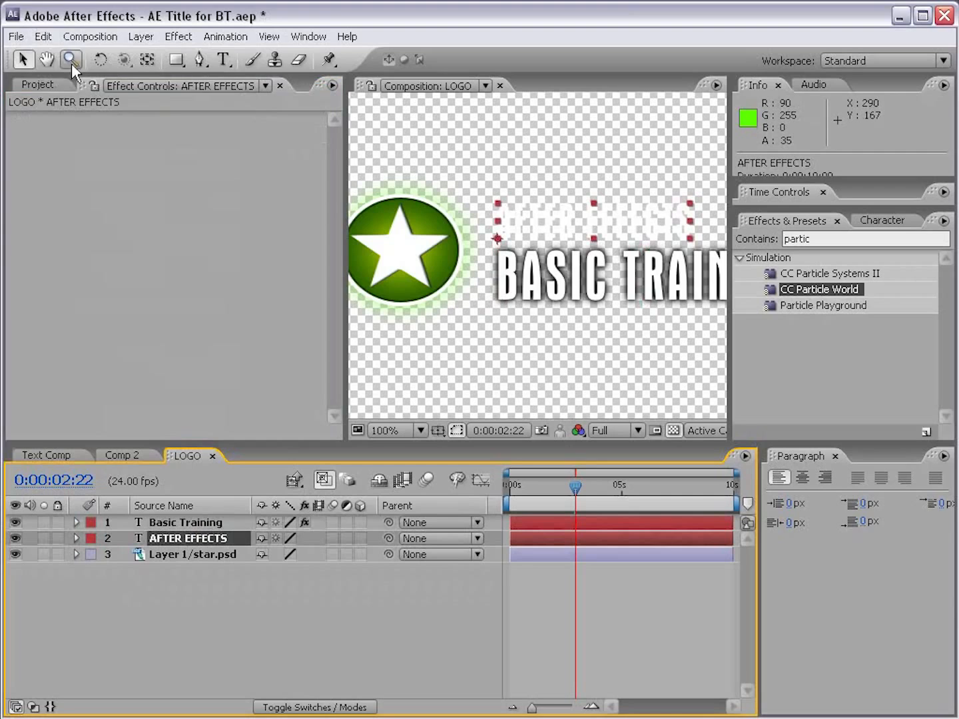
pyautogui.click(43, 37)
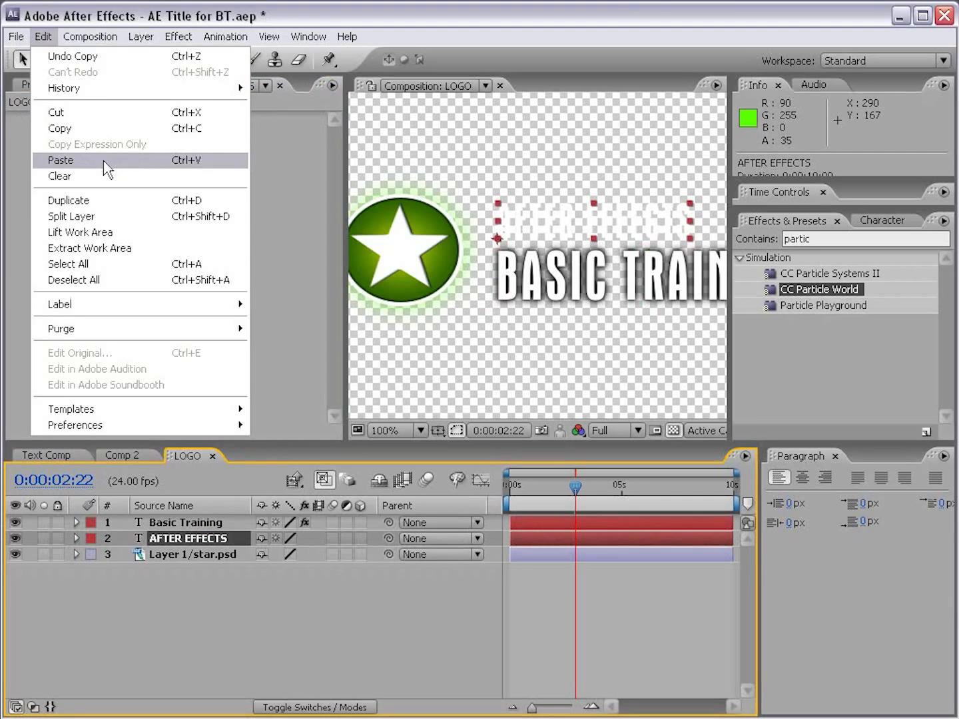
pyautogui.click(103, 160)
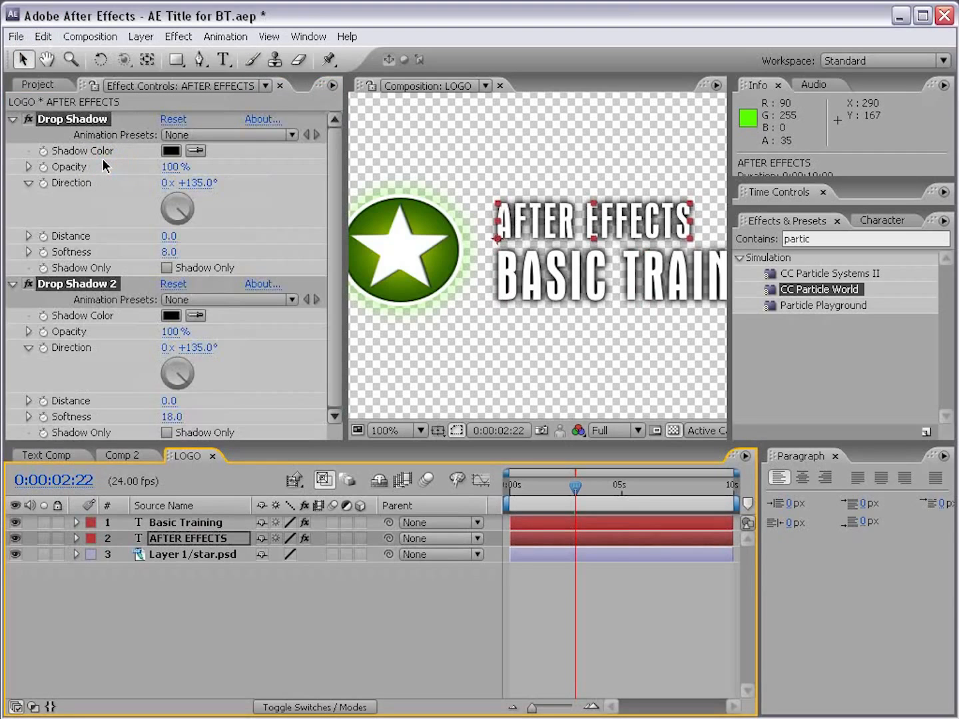
pyautogui.scroll(-1, 647, 254)
pyautogui.click(573, 636)
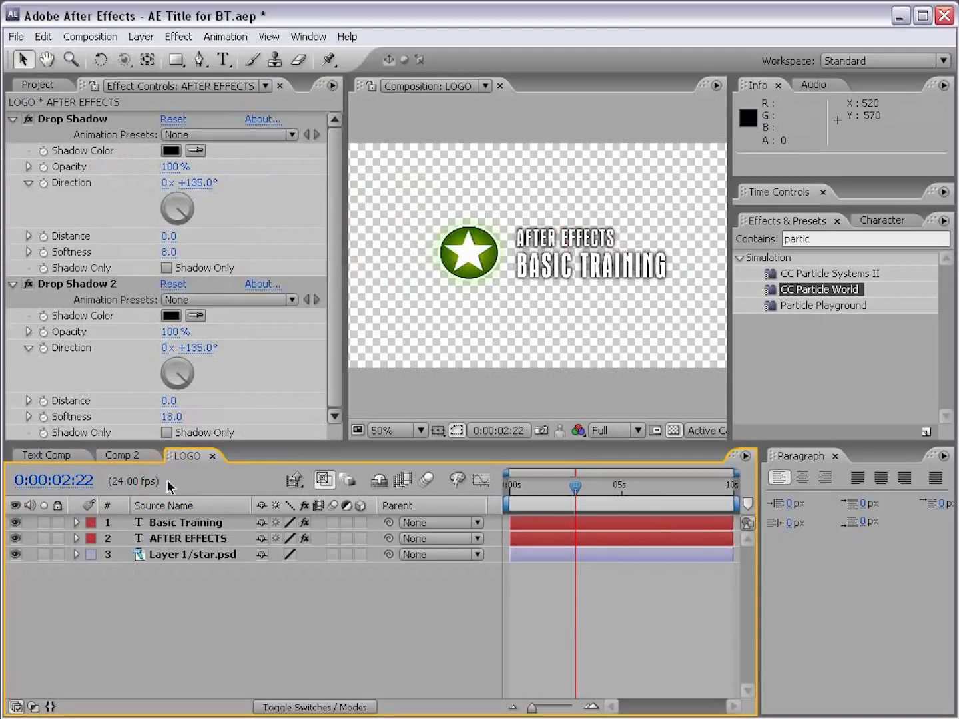
# Step: Close the LOGO composition to return to Comp 2, and deselect the LOGO layer
pyautogui.click(212, 456)
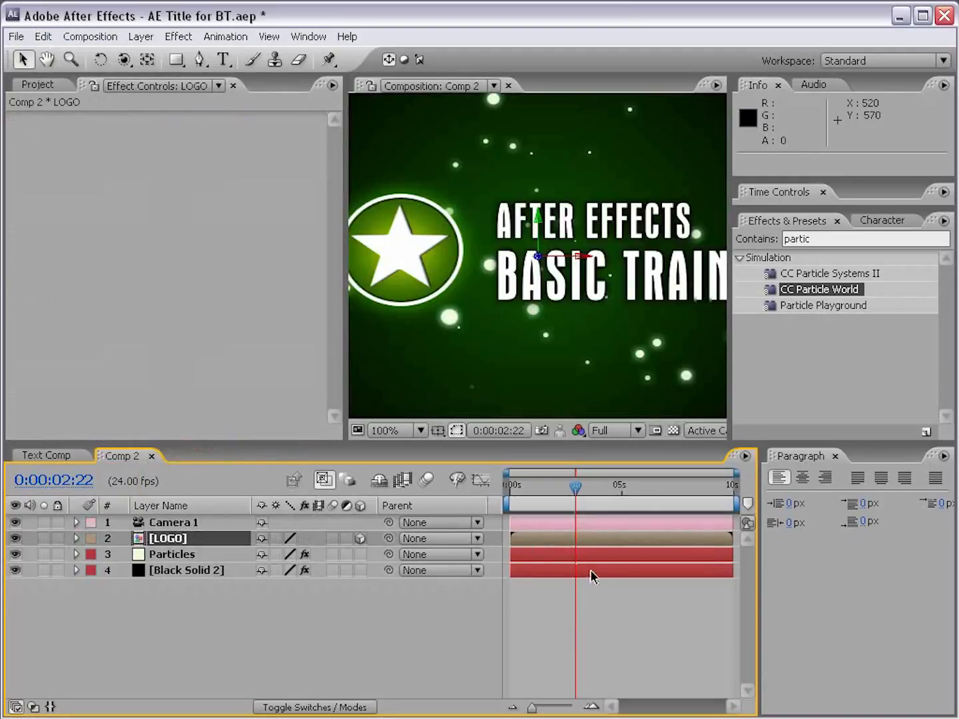
pyautogui.scroll(-1, 493, 302)
pyautogui.click(608, 506)
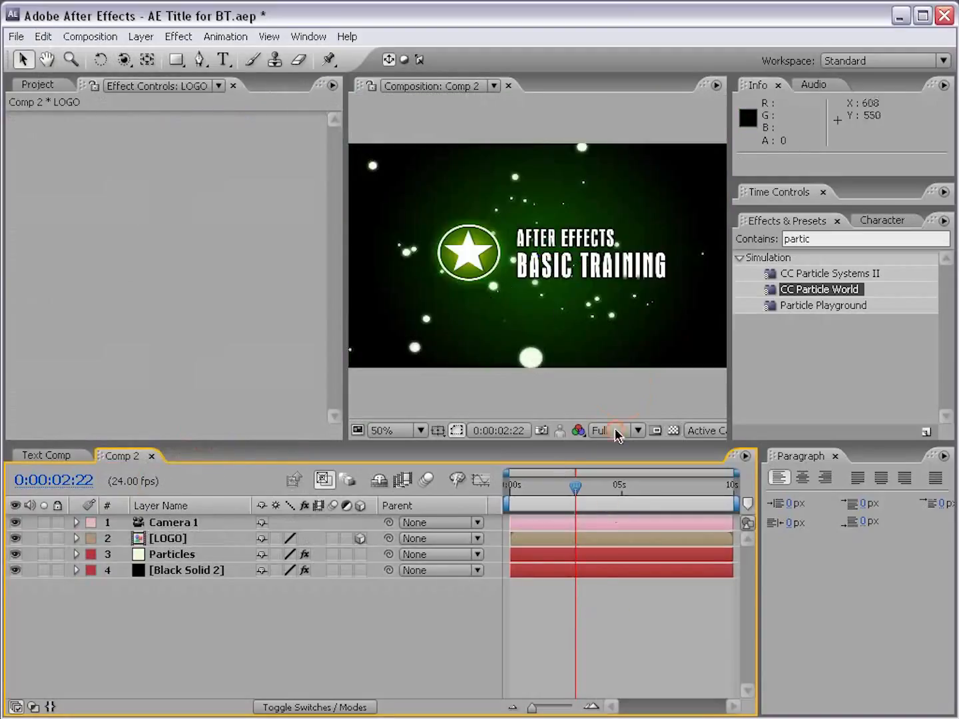